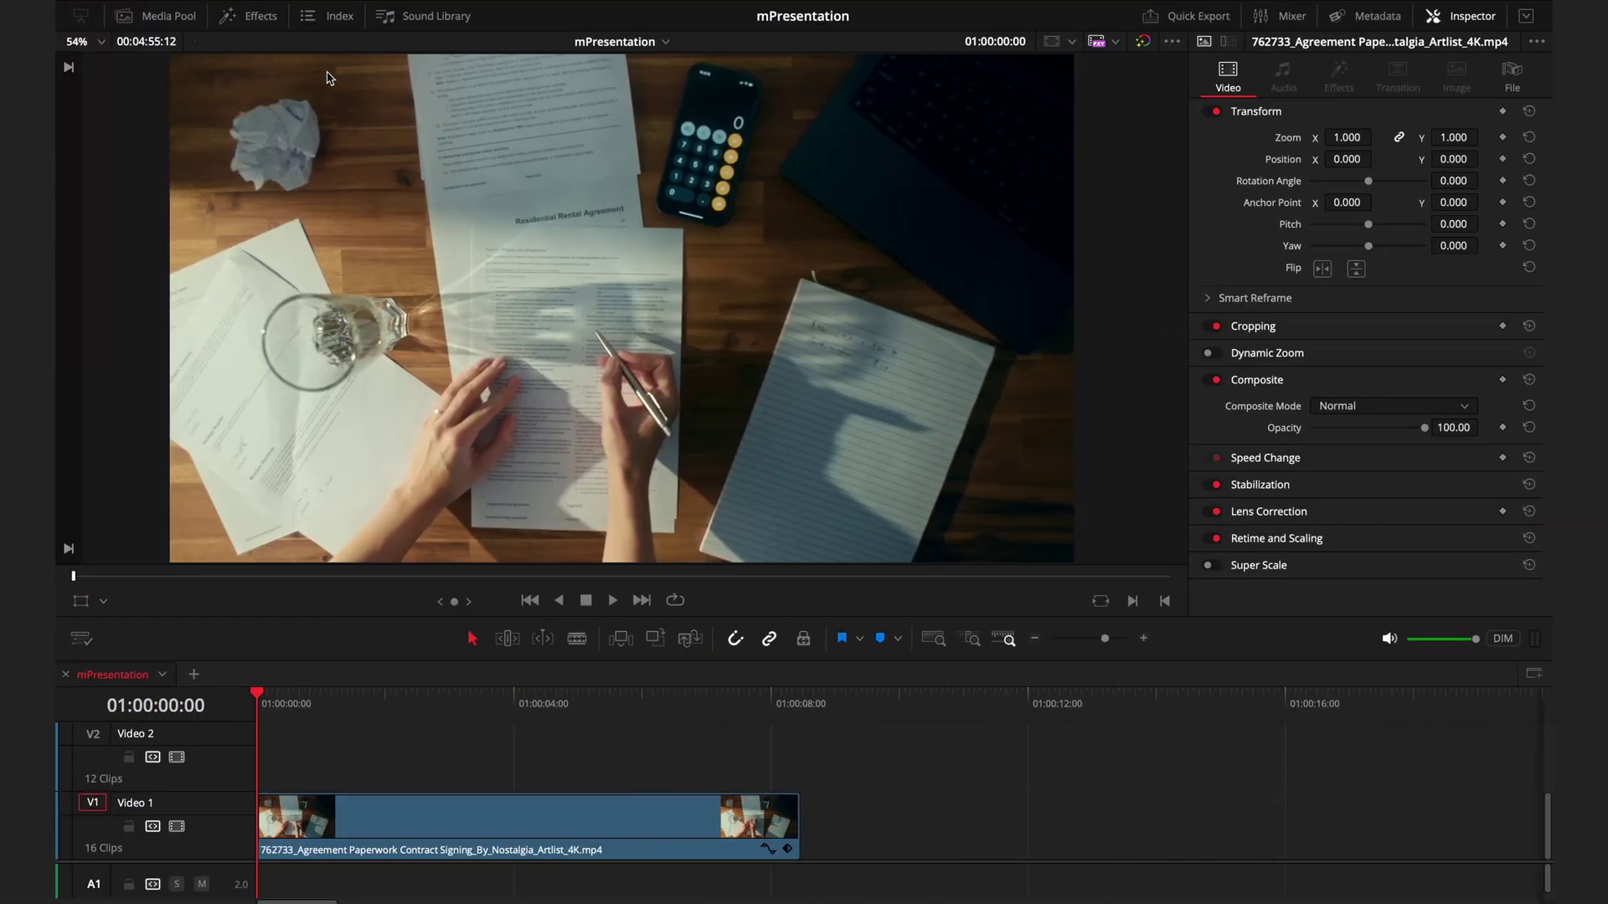
Search the Effects library for 'mpresentation' and list its video transitions and titles.
click(270, 27)
click(342, 44)
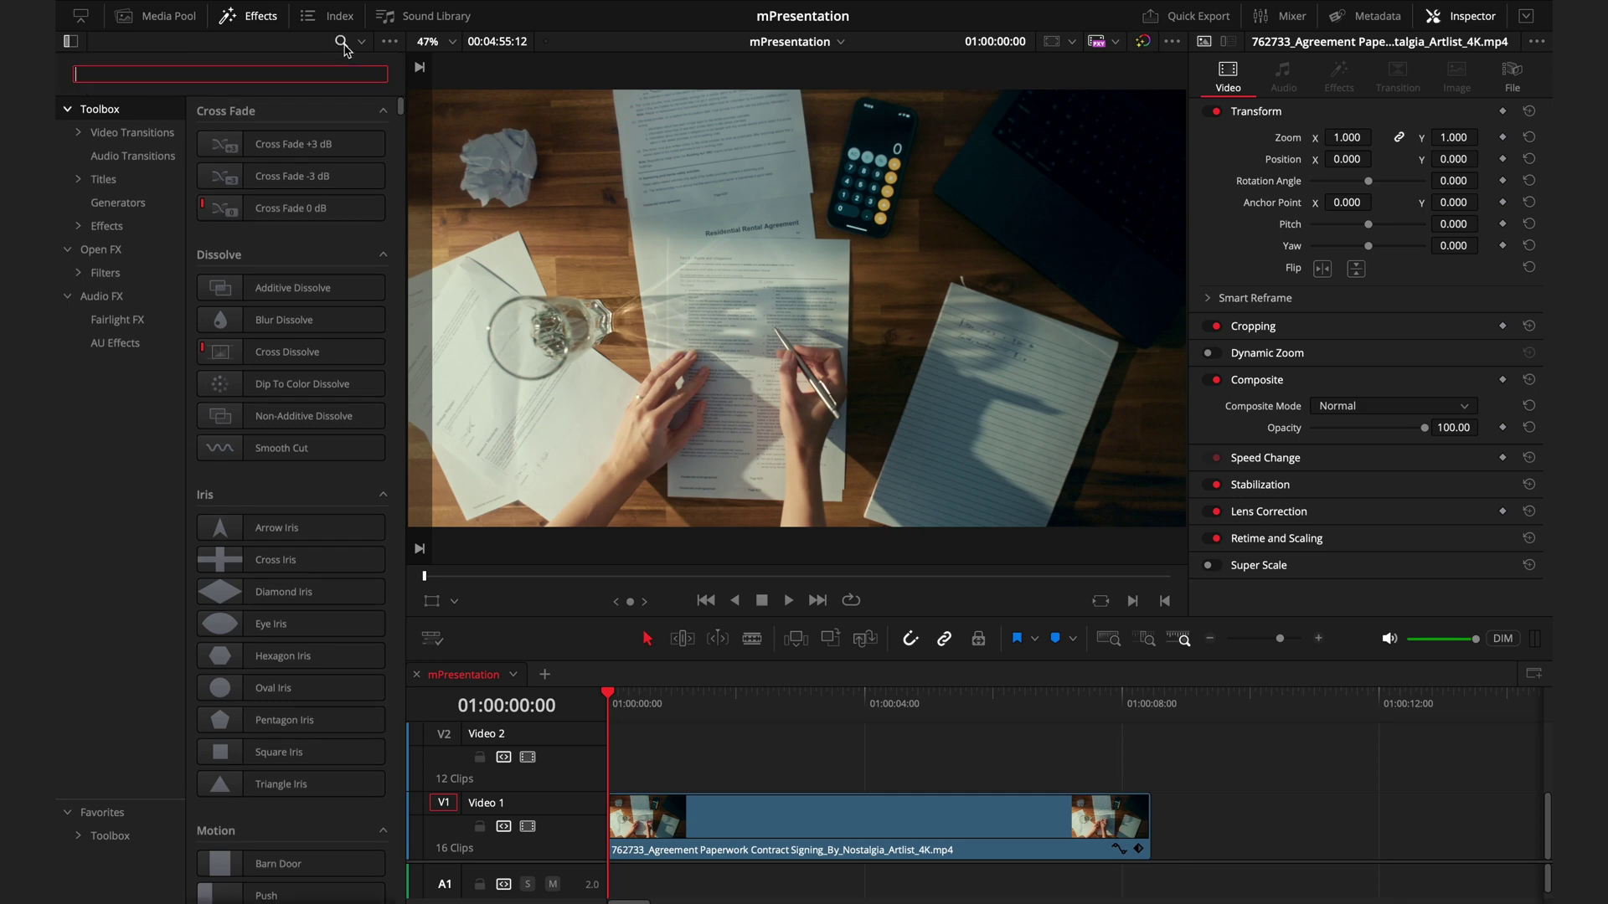
text(mpresentation)
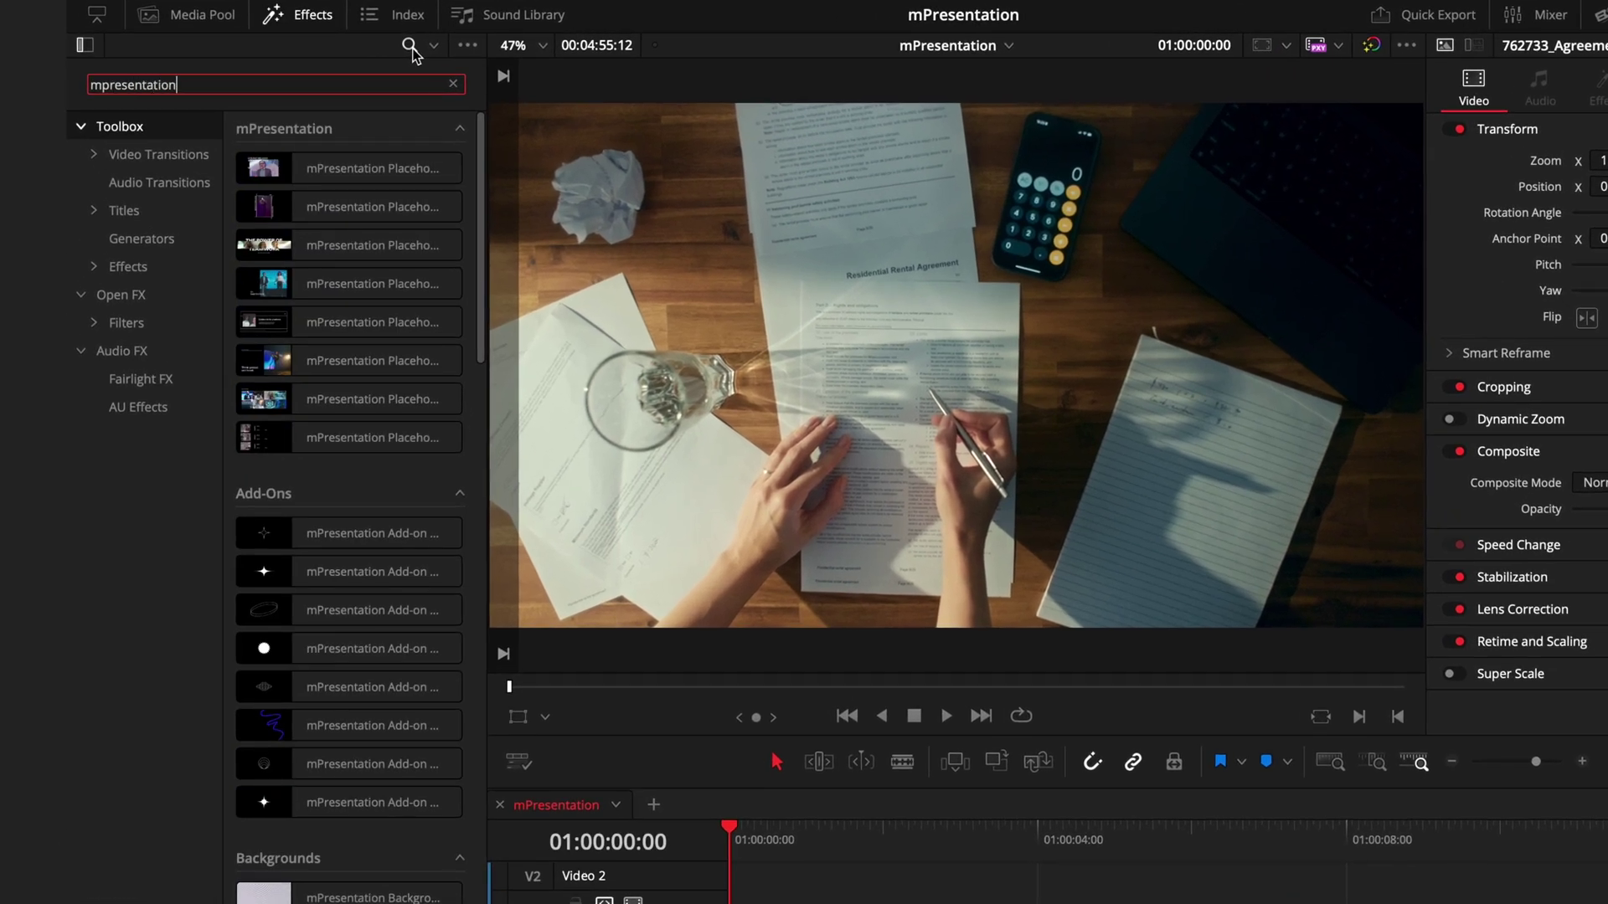
click(201, 154)
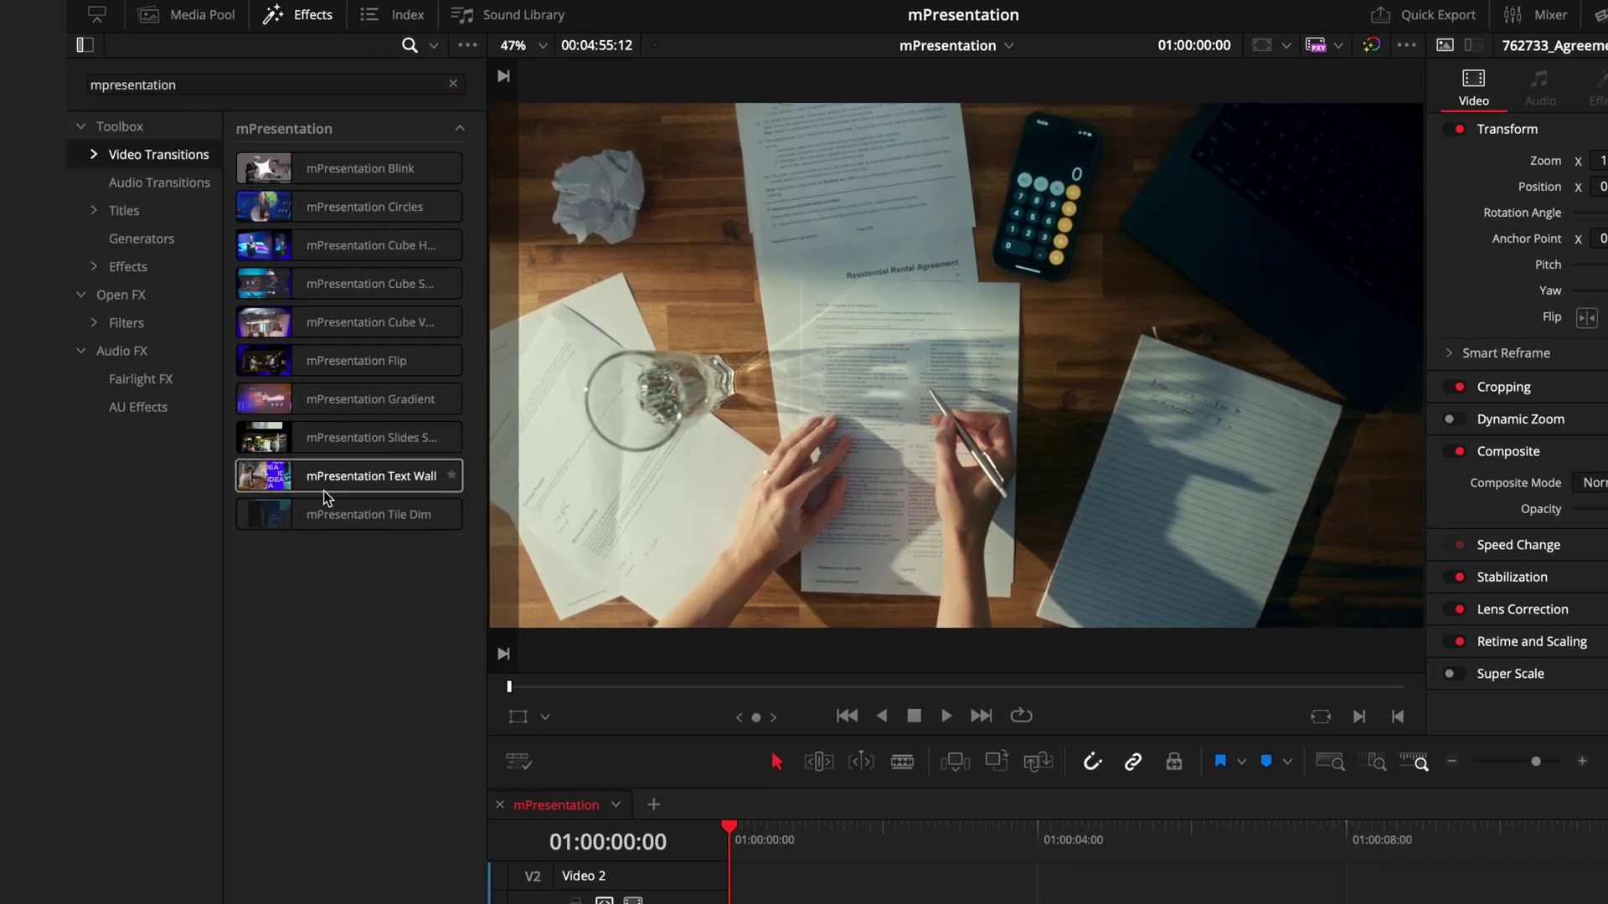
click(126, 210)
Show all mPresentation categories and apply Placeholder 01 to the Video 1 clip.
drag(479, 159, 430, 841)
click(128, 266)
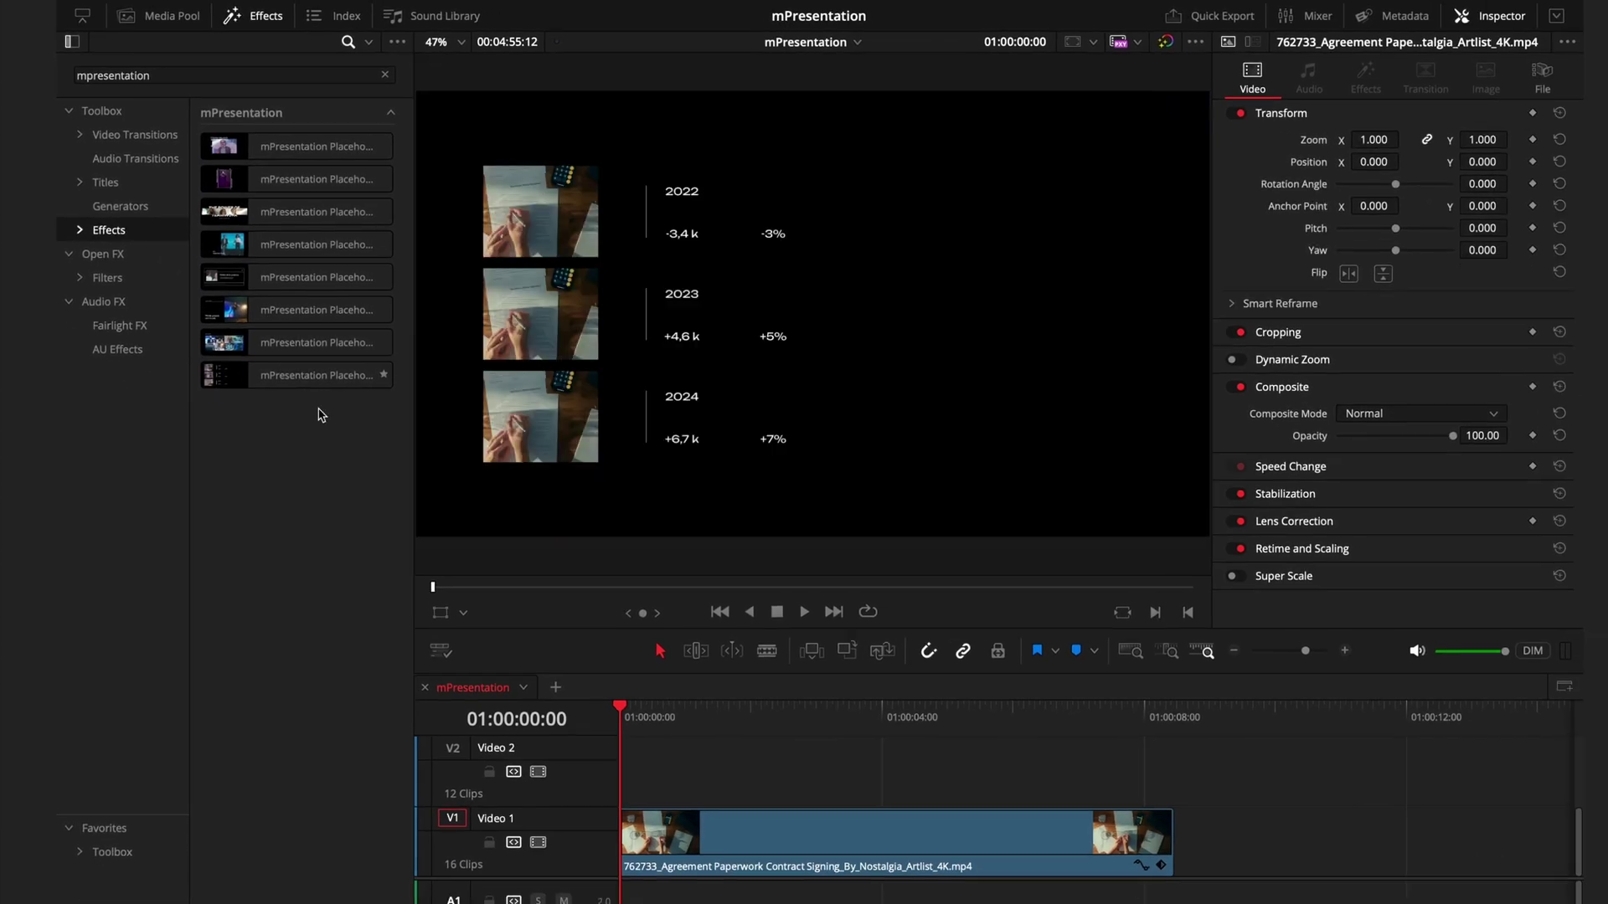
click(101, 111)
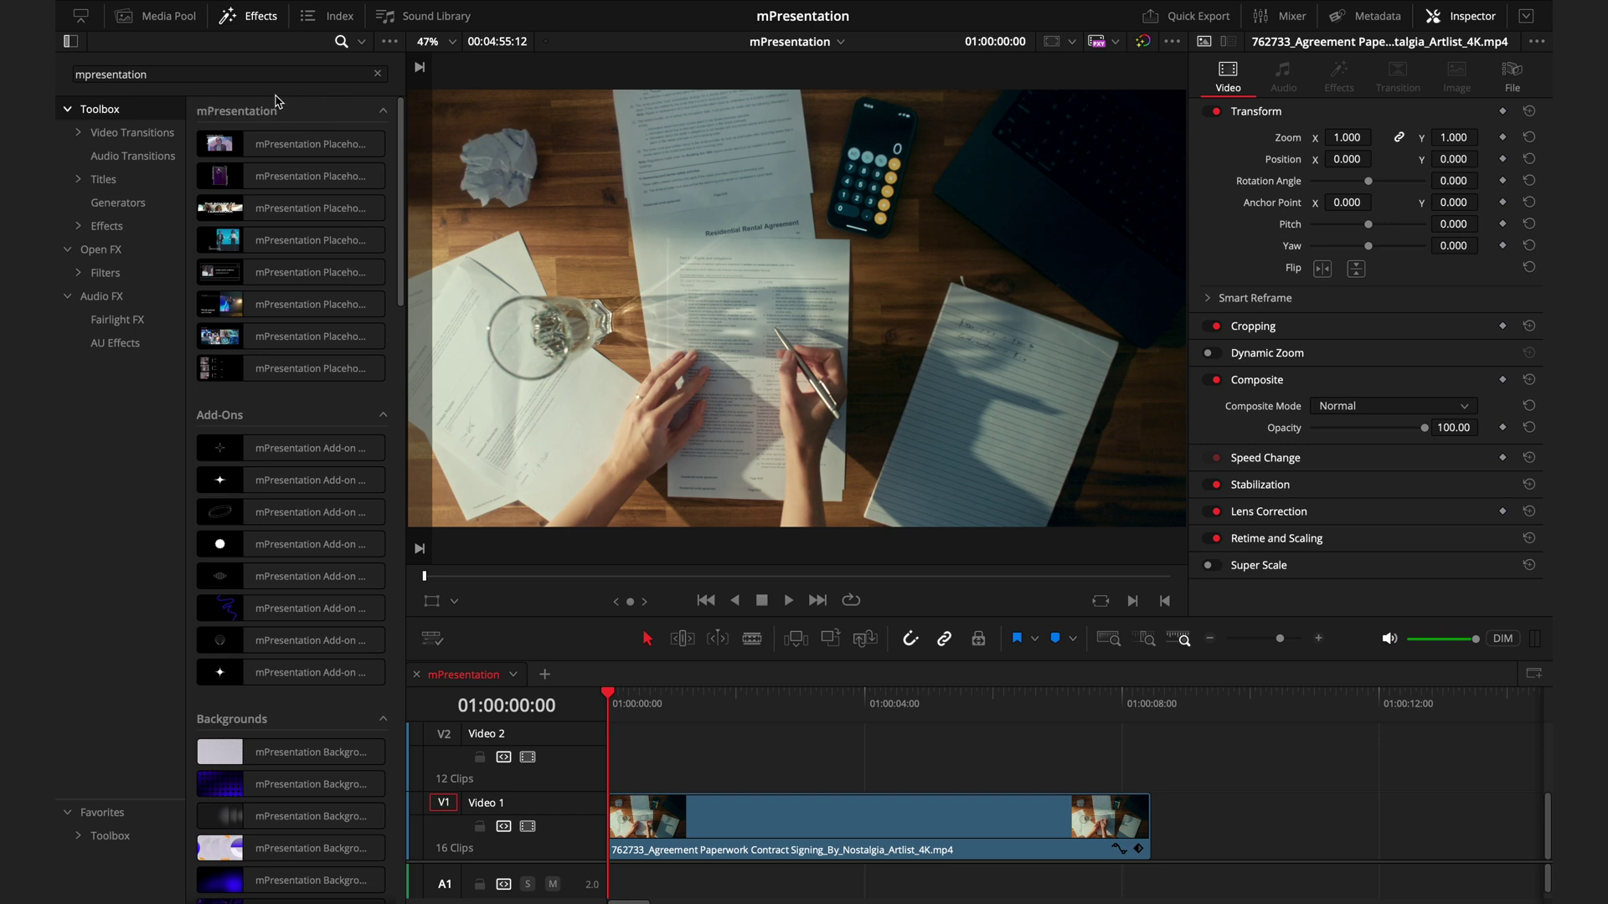
drag(277, 144, 706, 832)
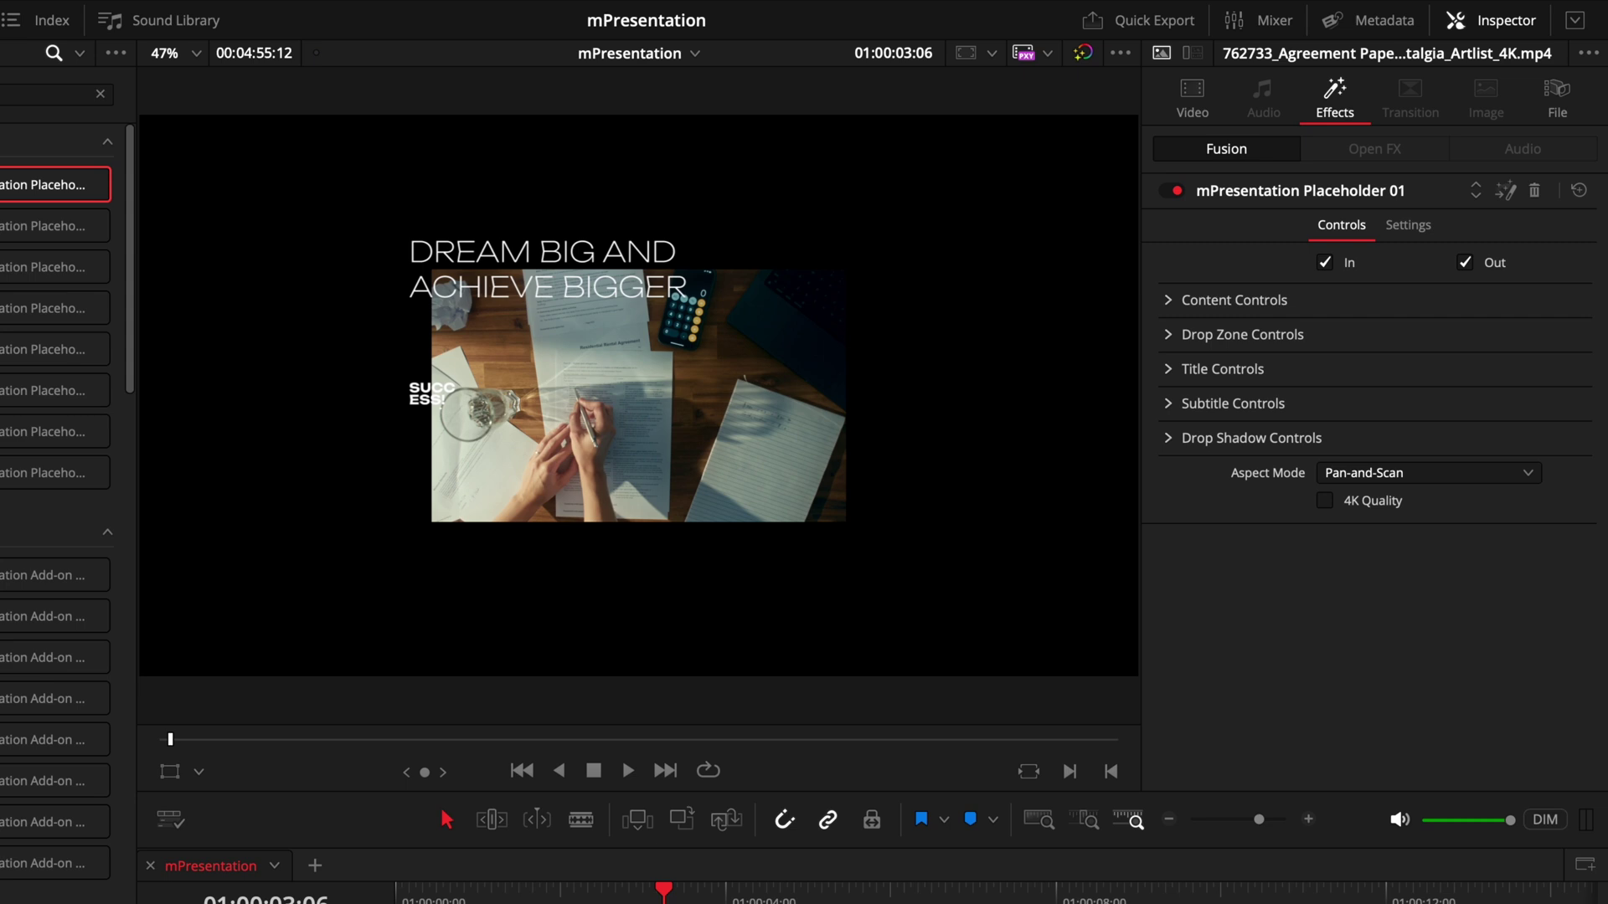
Turn on 4K Quality for Placeholder 01 and try shifting and scaling the footage content.
click(1360, 503)
click(1167, 300)
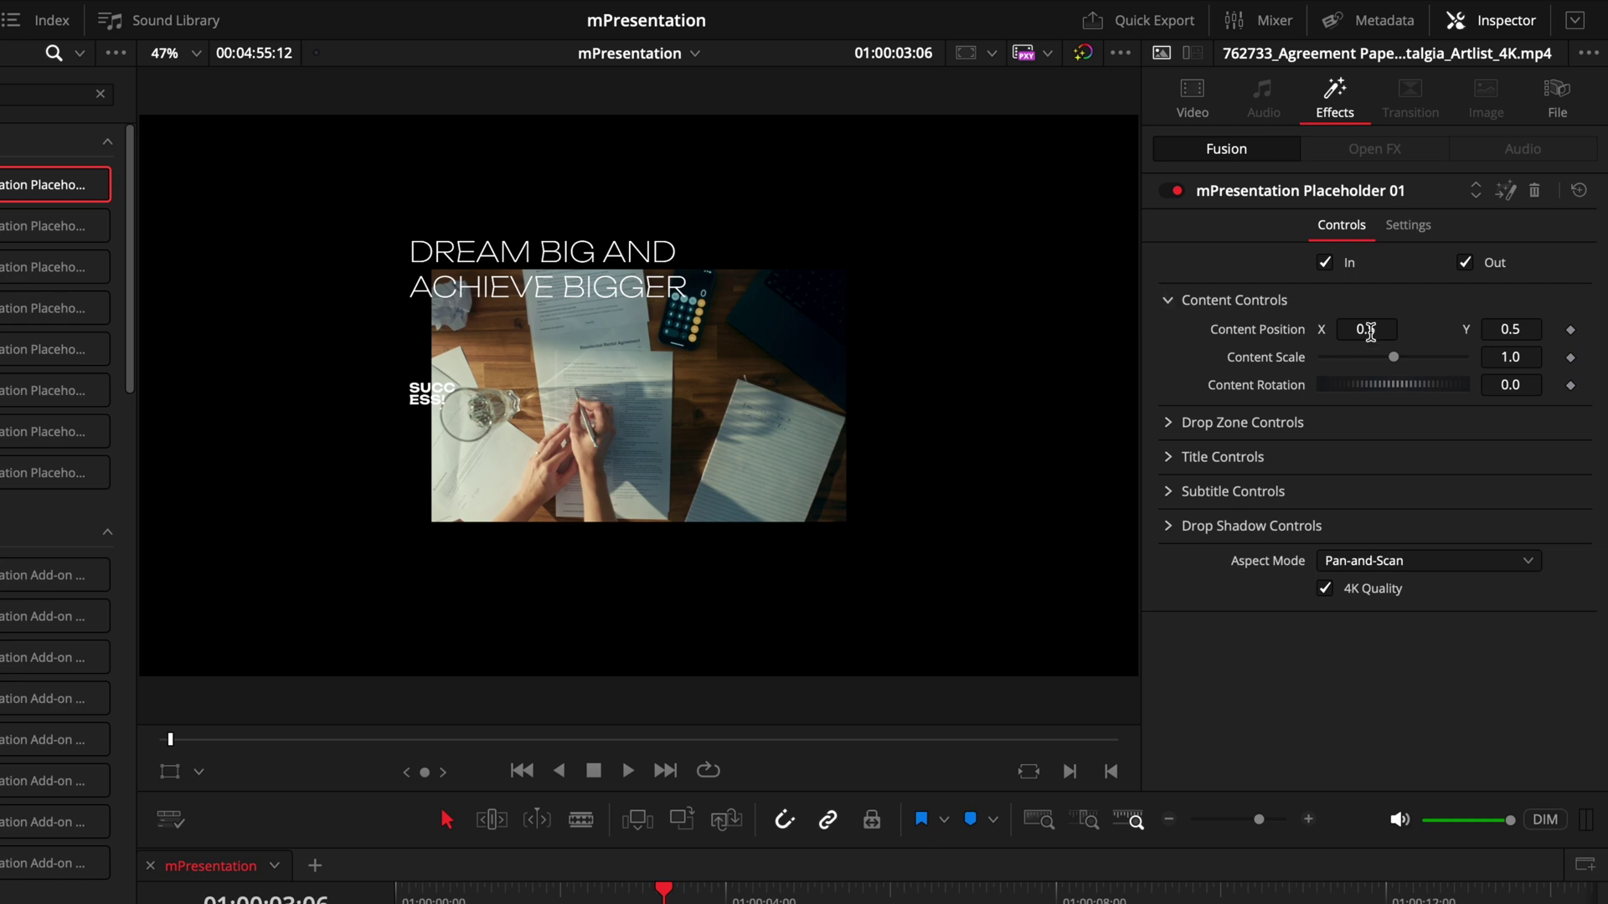
drag(1365, 329, 1425, 388)
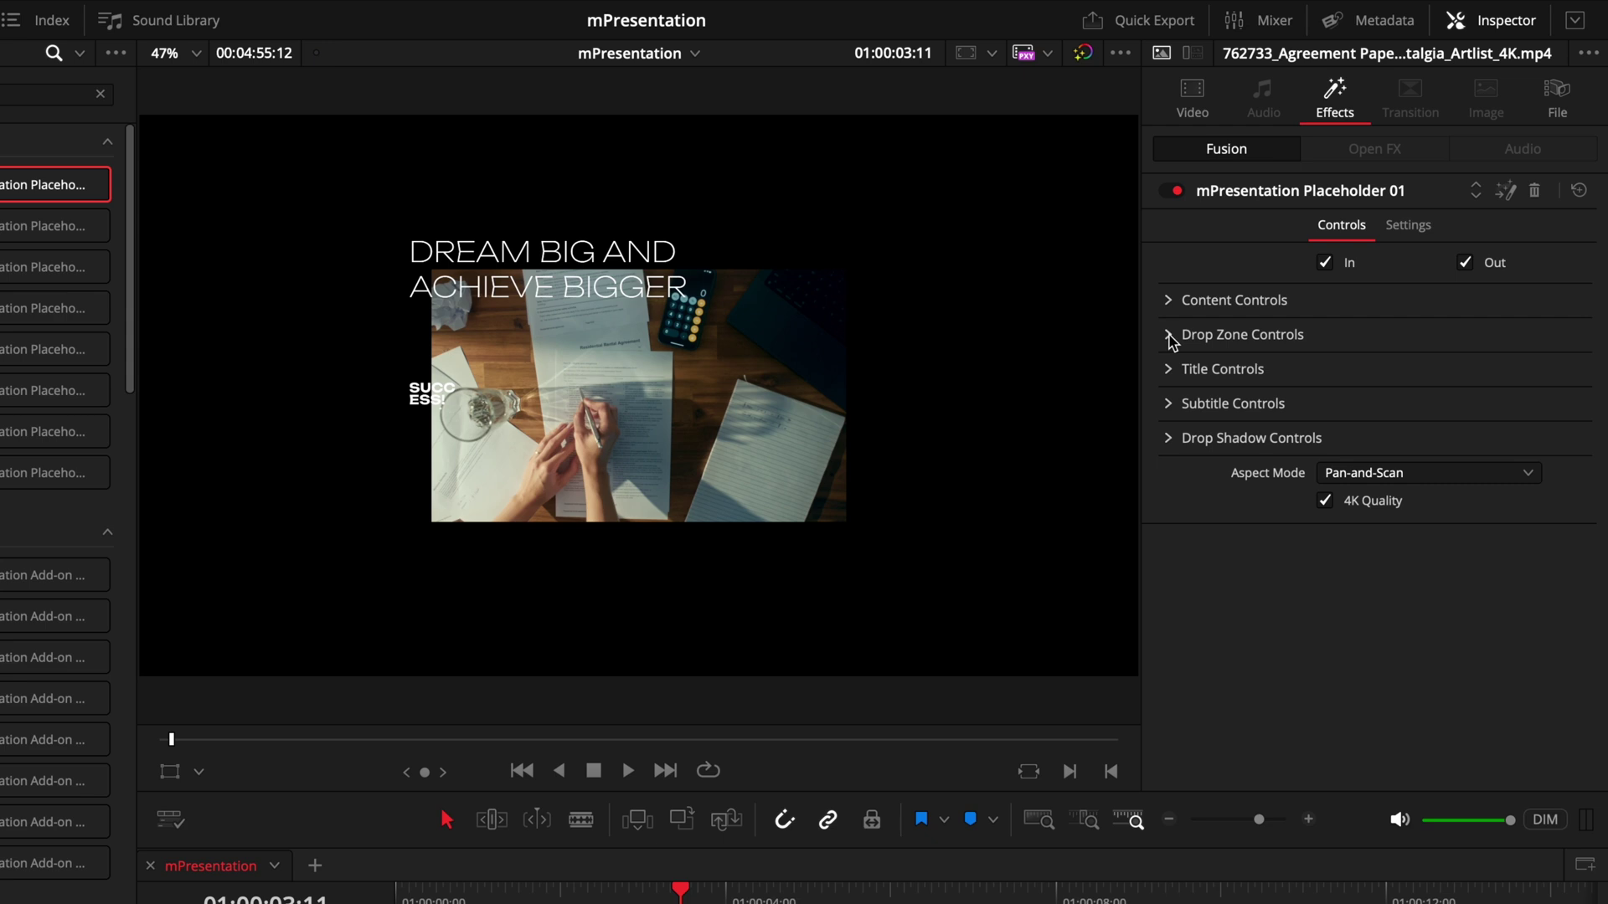
Widen the drop zone to 0.705 by 0.479 at scale 1.19, with footage inner scale 0.64.
click(1169, 336)
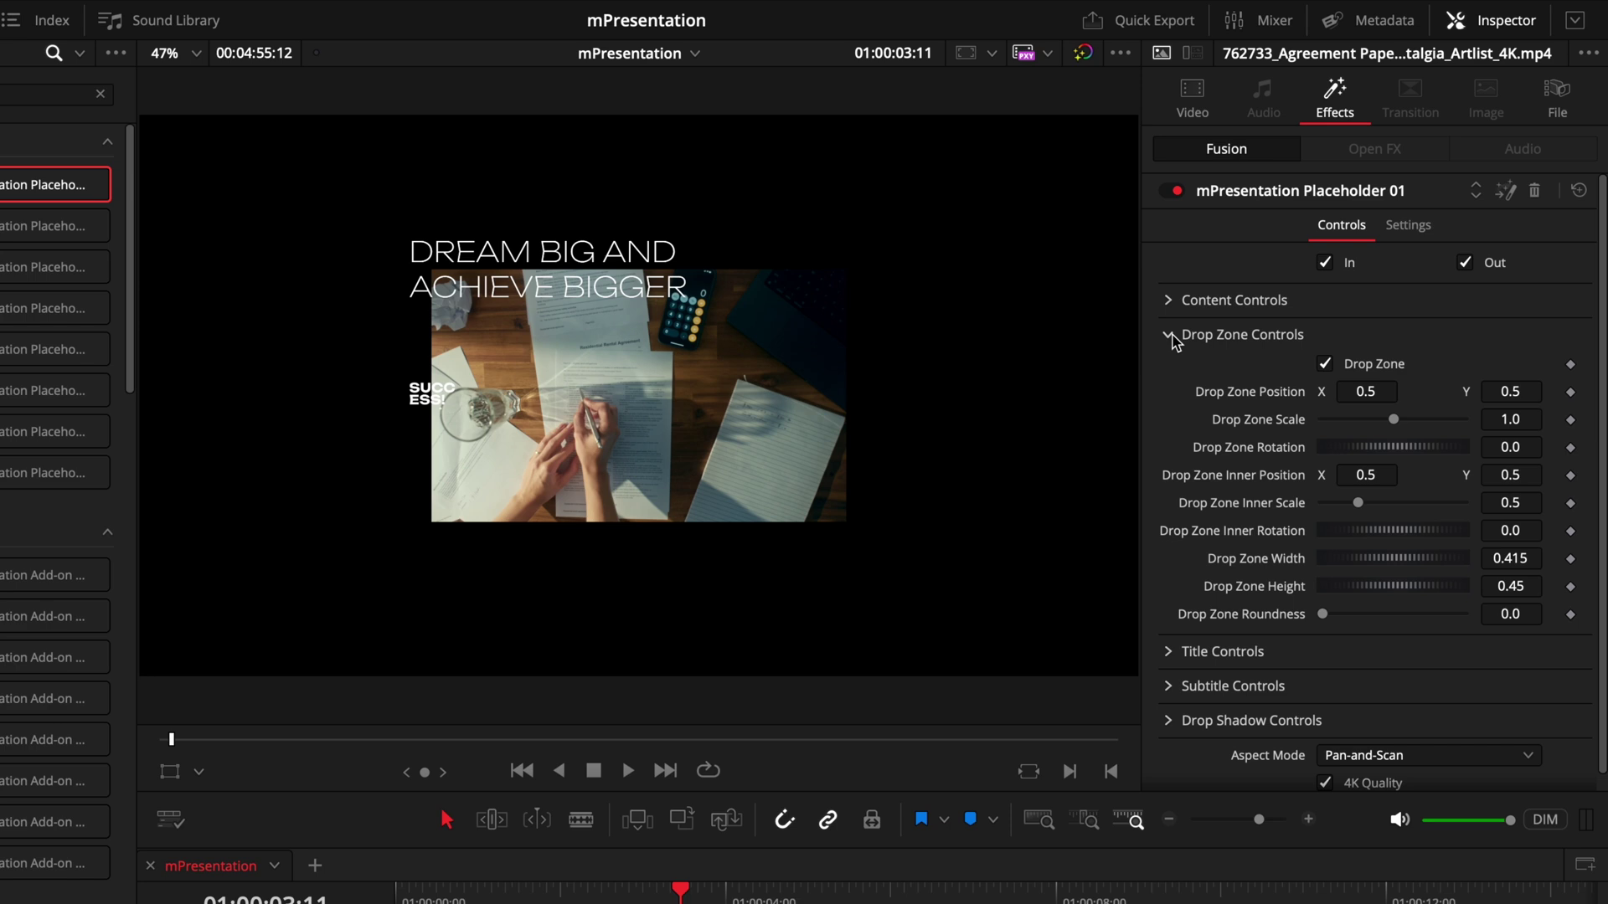
click(1325, 364)
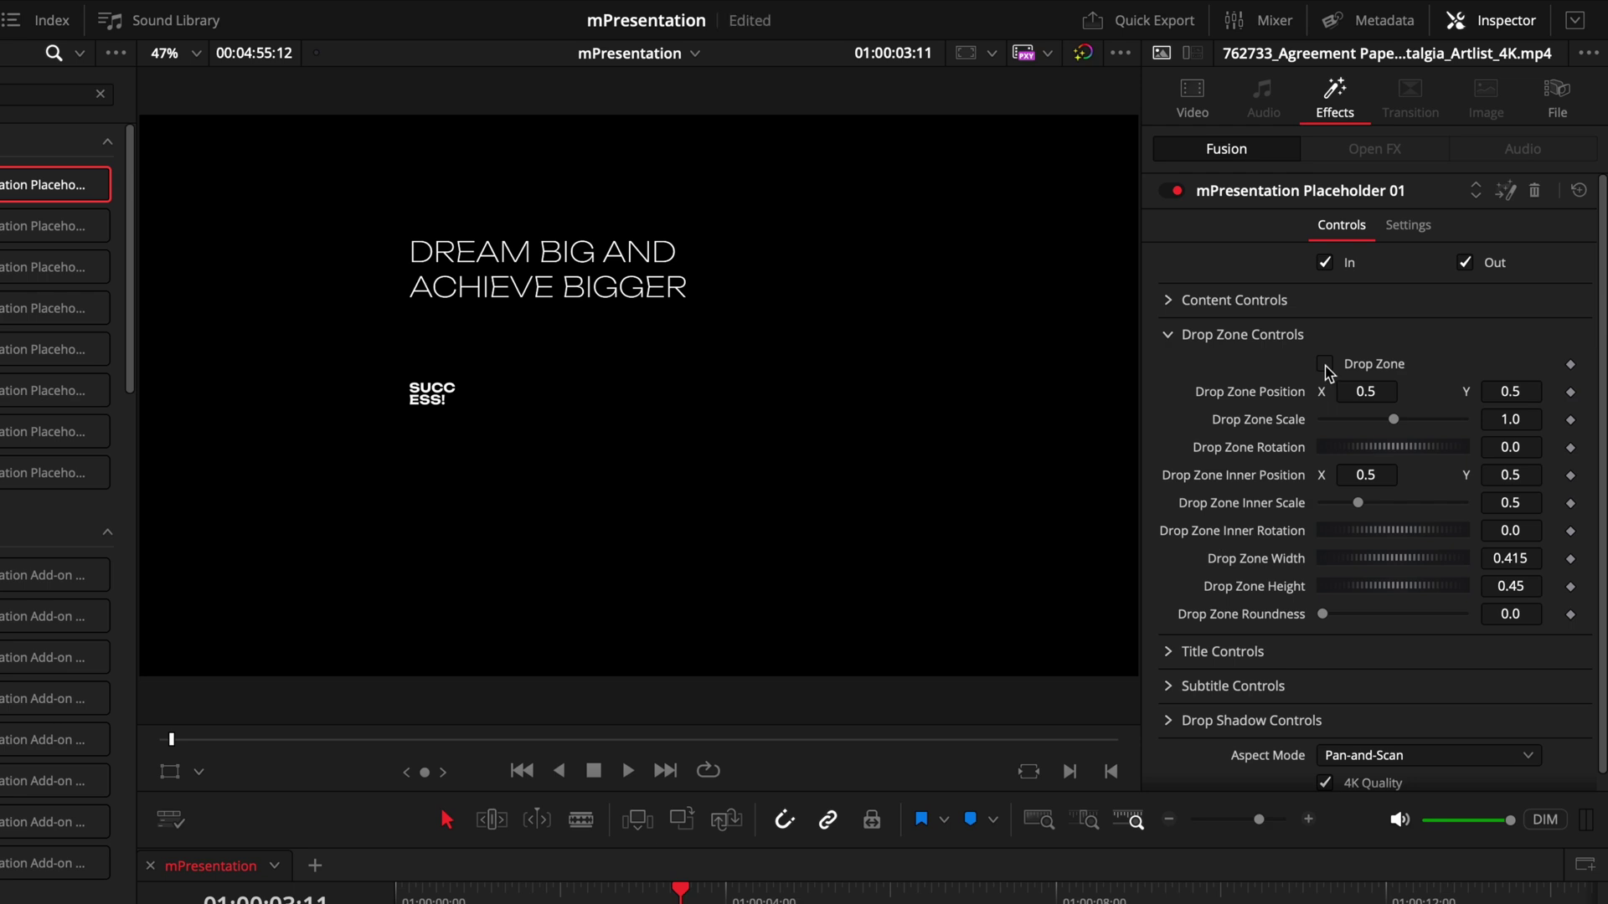
click(1325, 364)
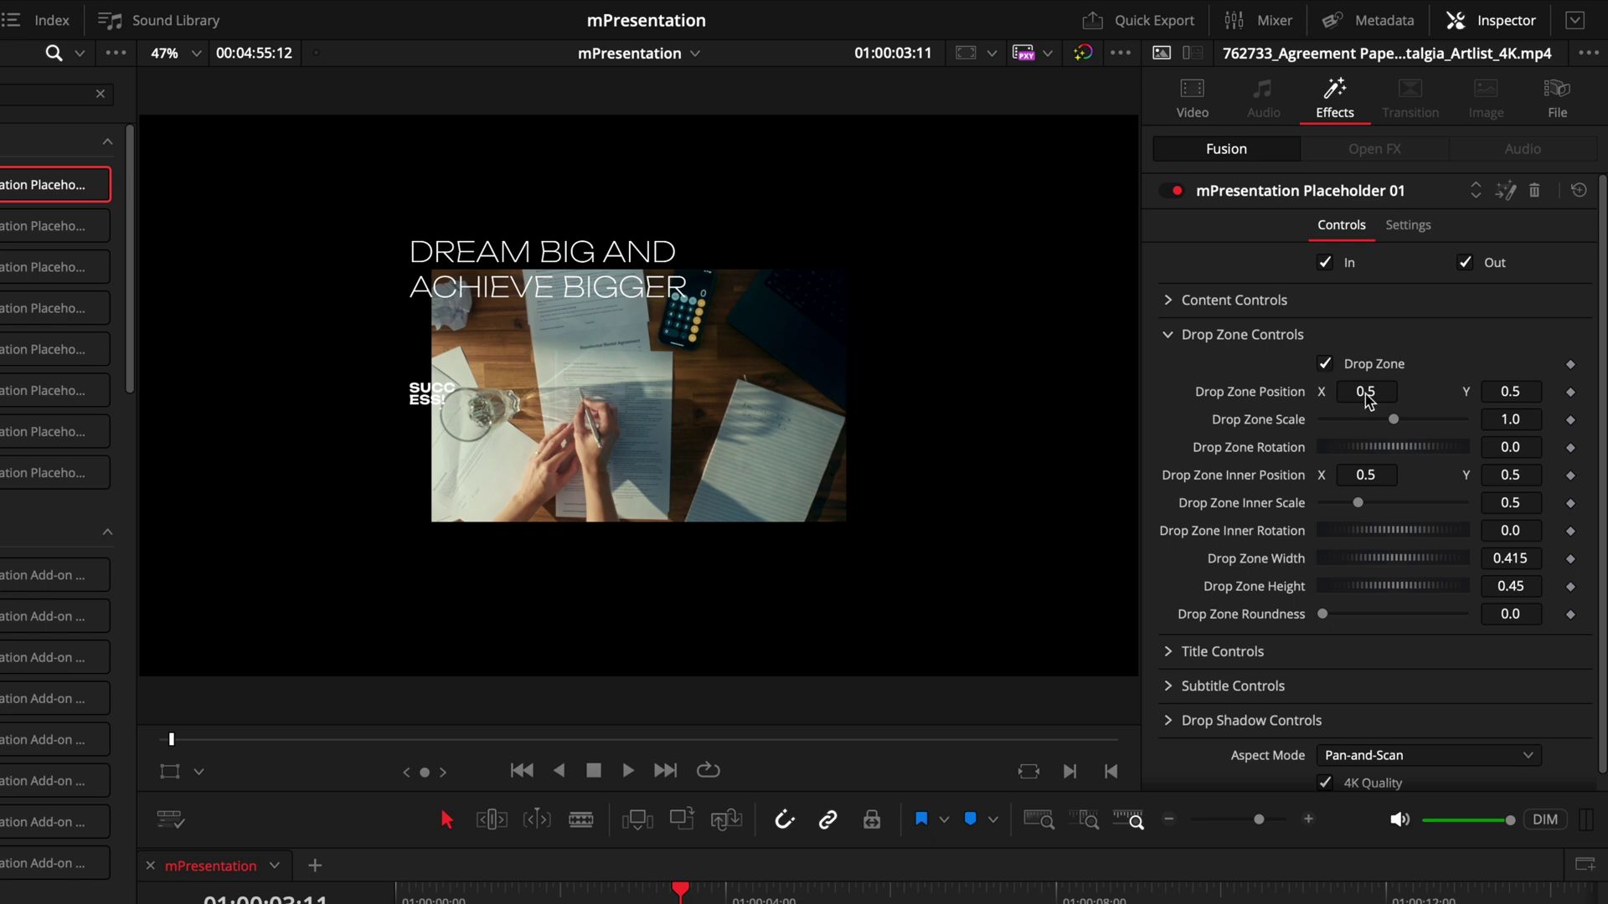
drag(1367, 400, 1394, 419)
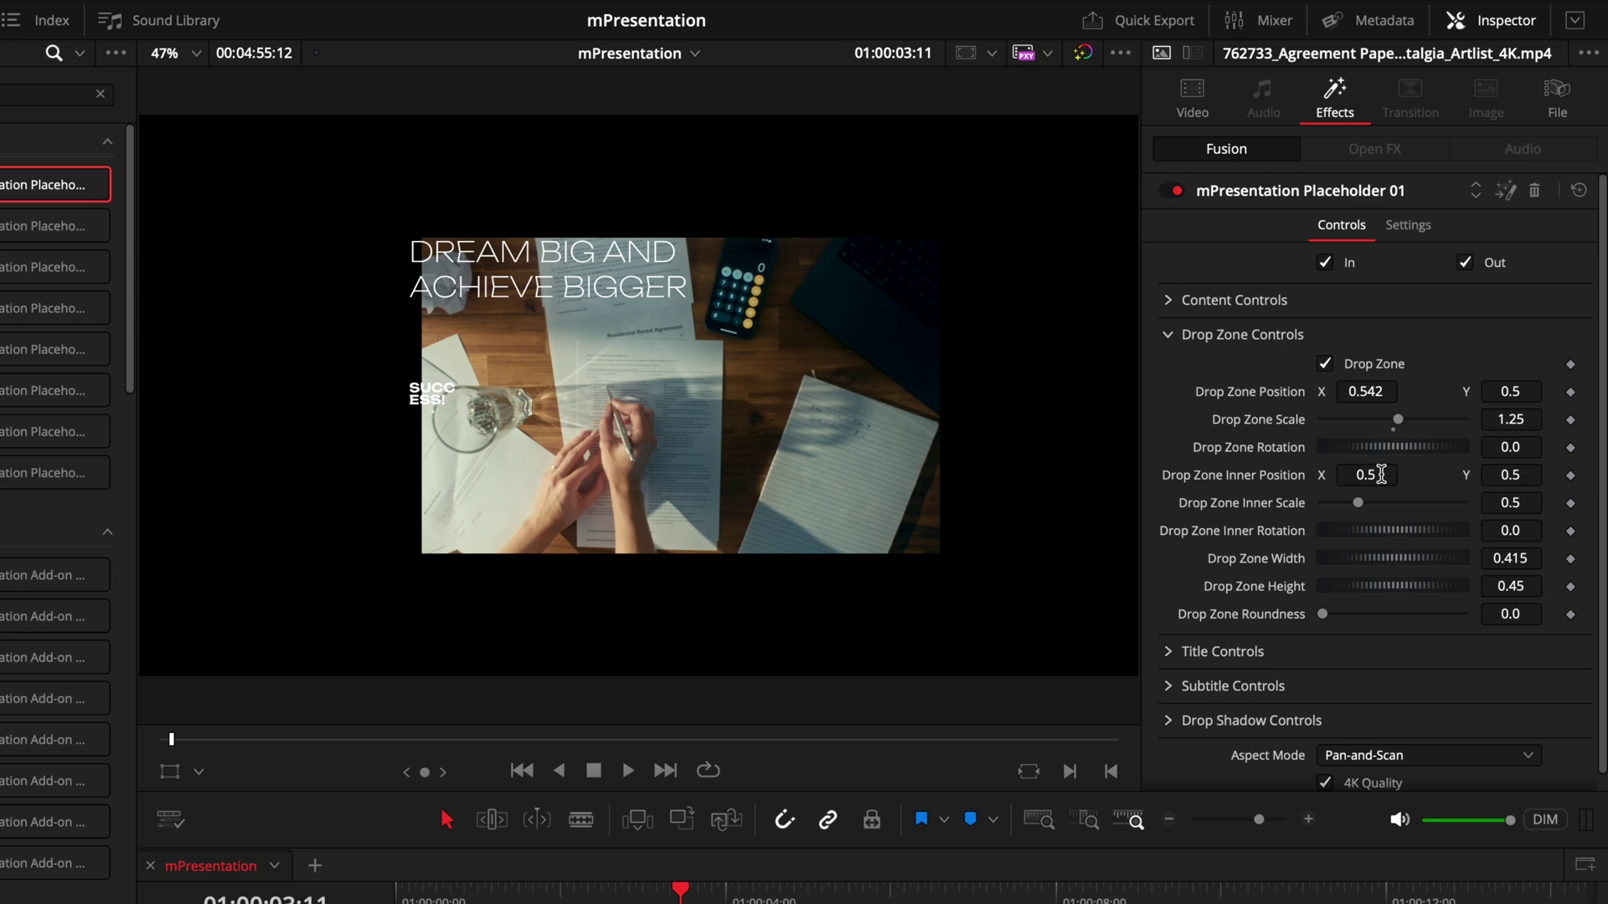
drag(1381, 475, 1343, 475)
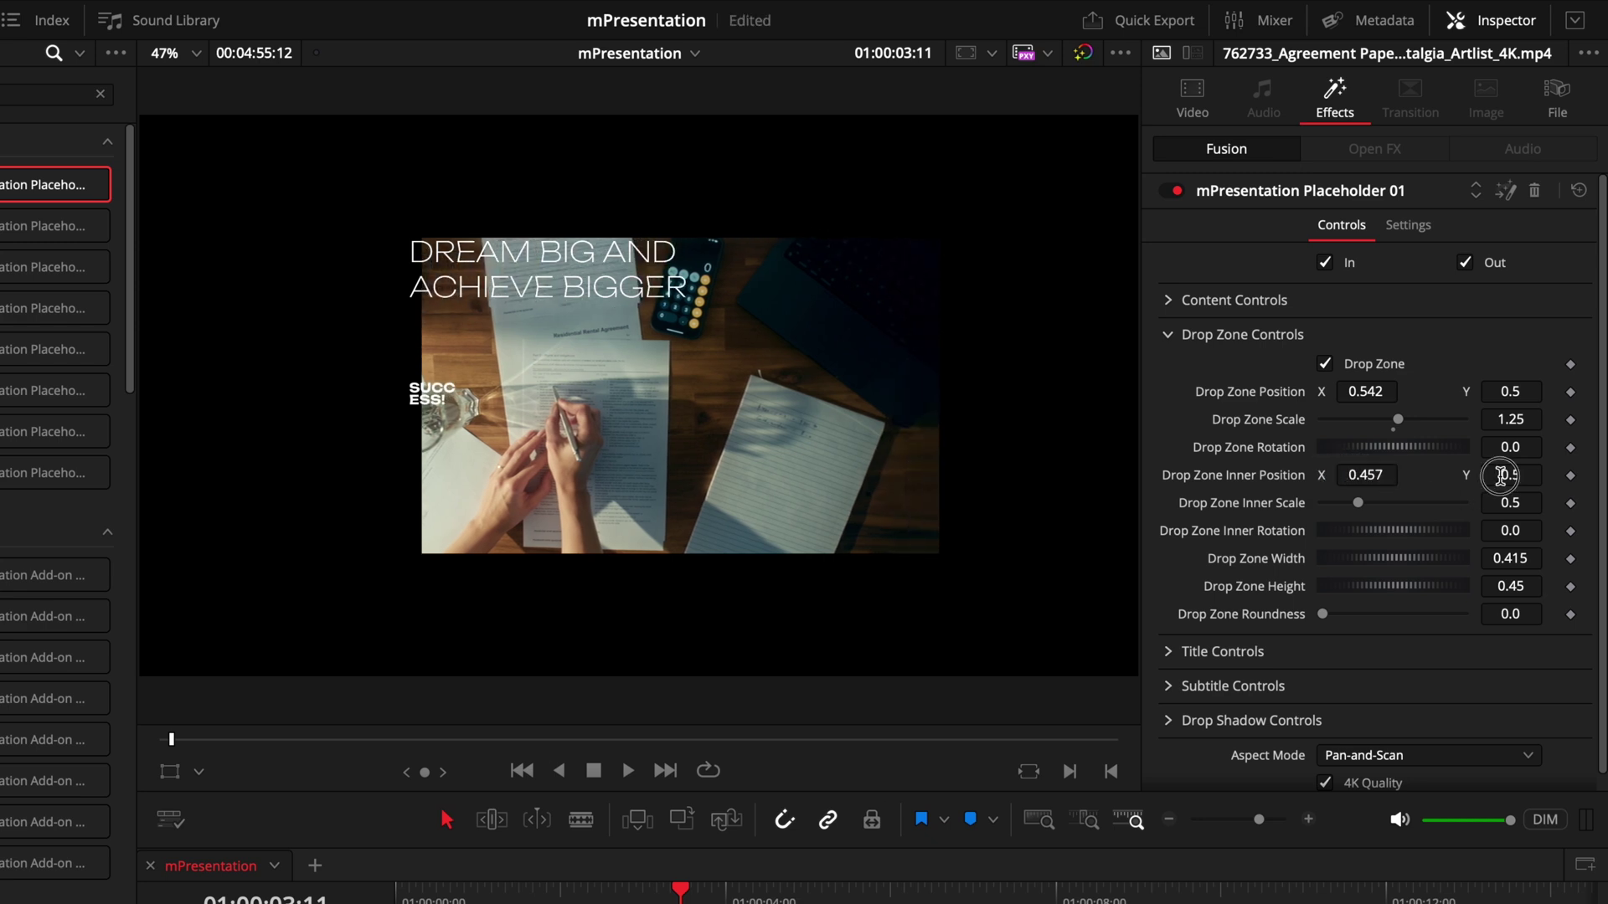
drag(1501, 475, 1507, 475)
drag(1357, 502, 1328, 528)
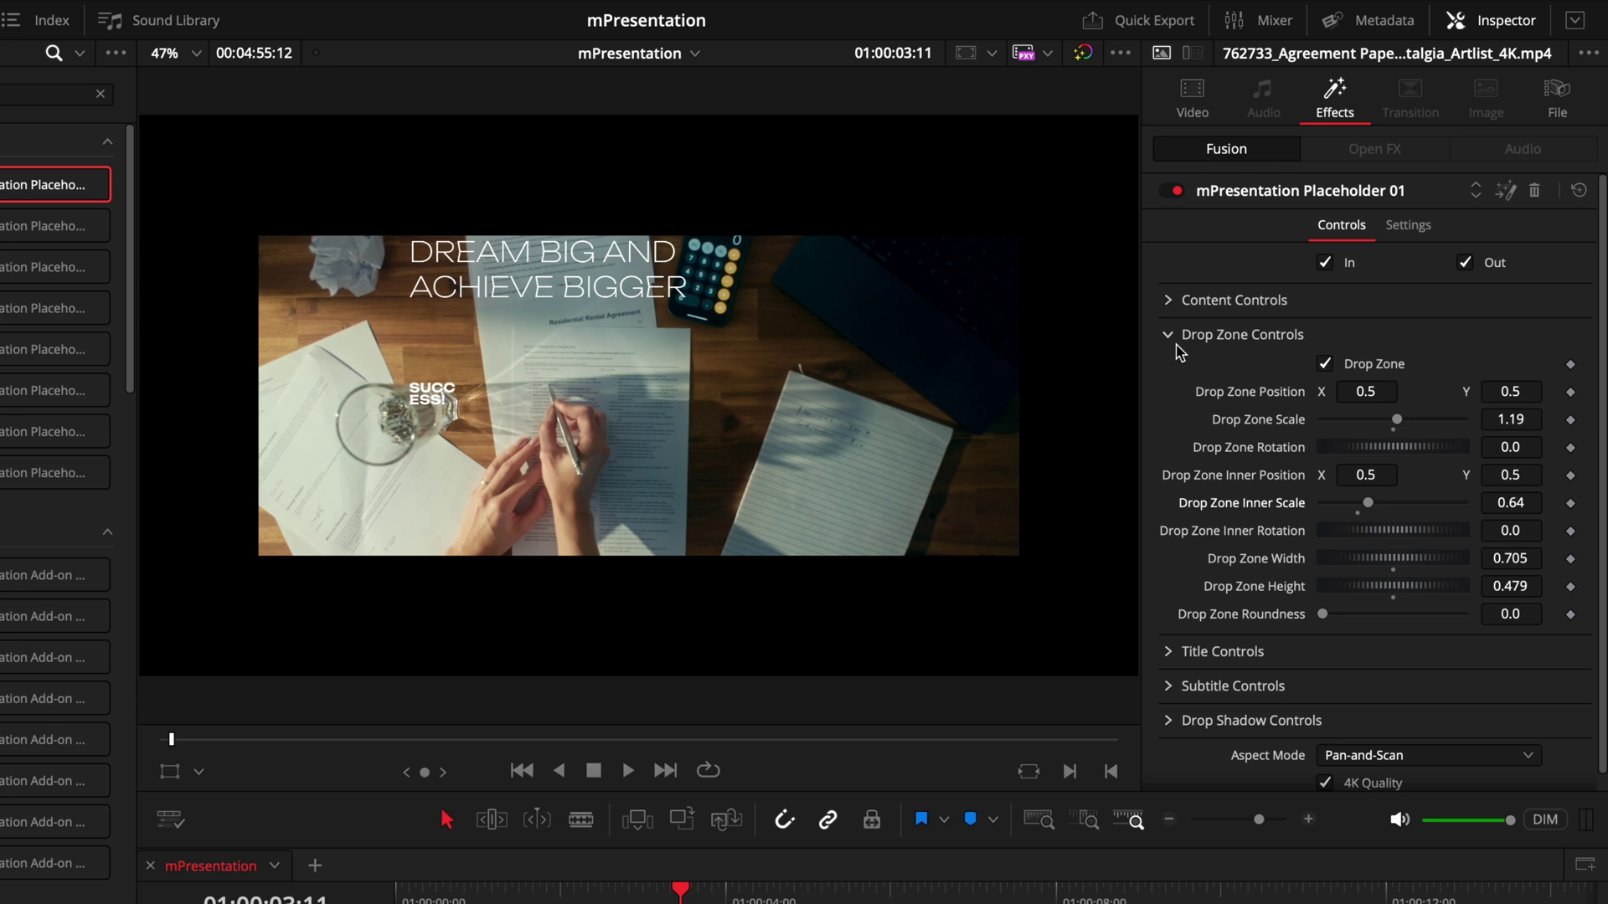
click(1174, 336)
click(1171, 370)
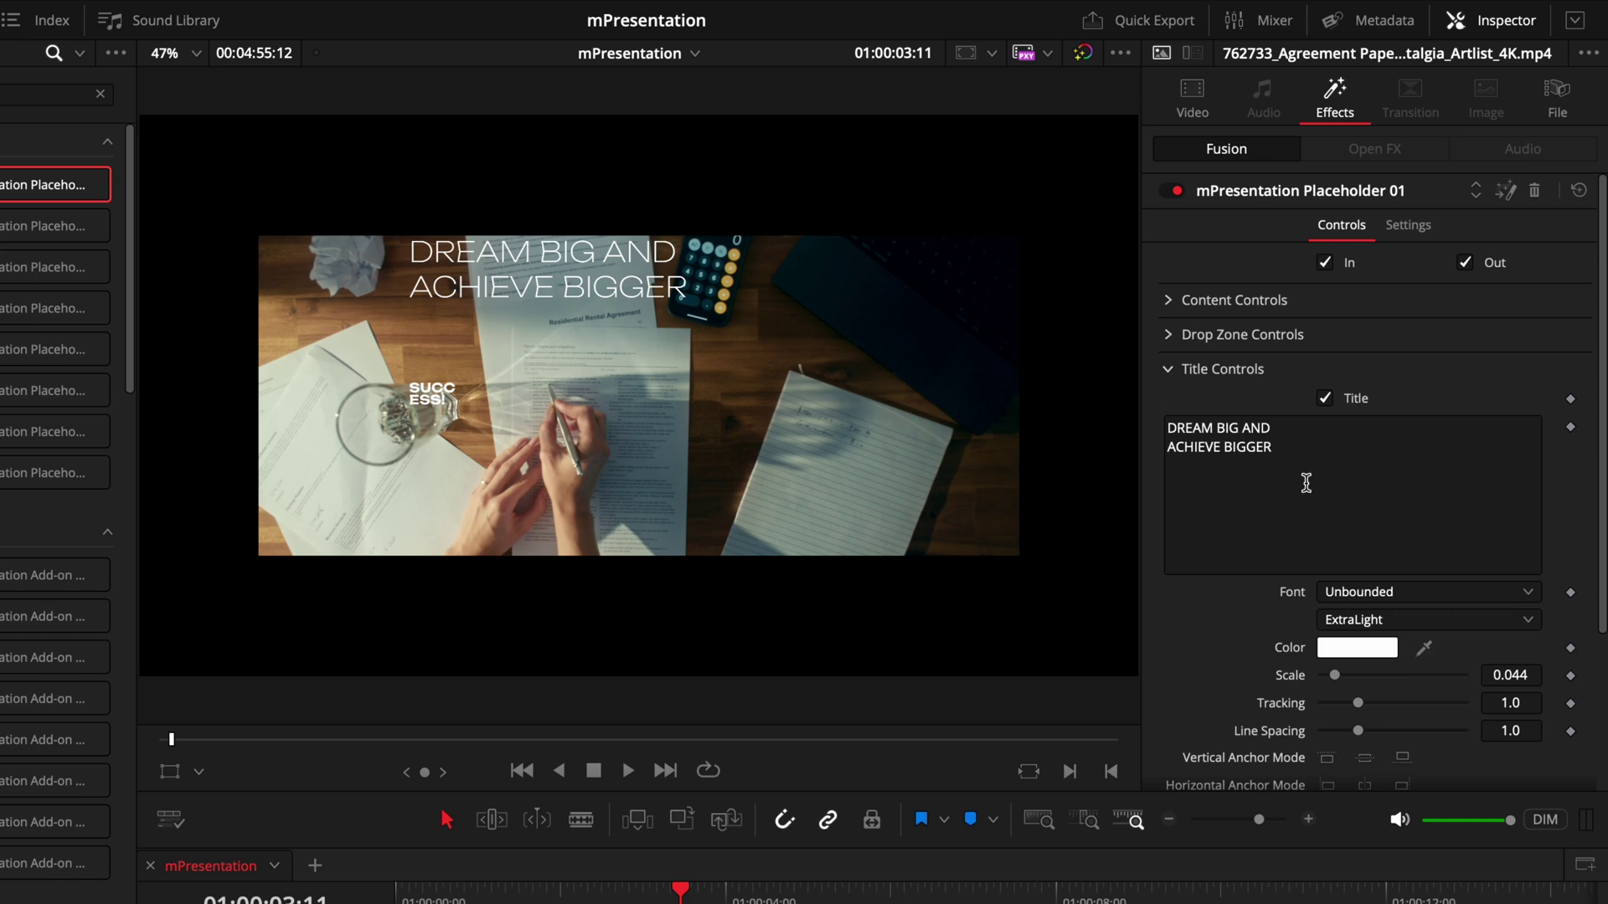
Move the title up and left to position 0.416, 0.561.
scroll(1307, 482, down, 2)
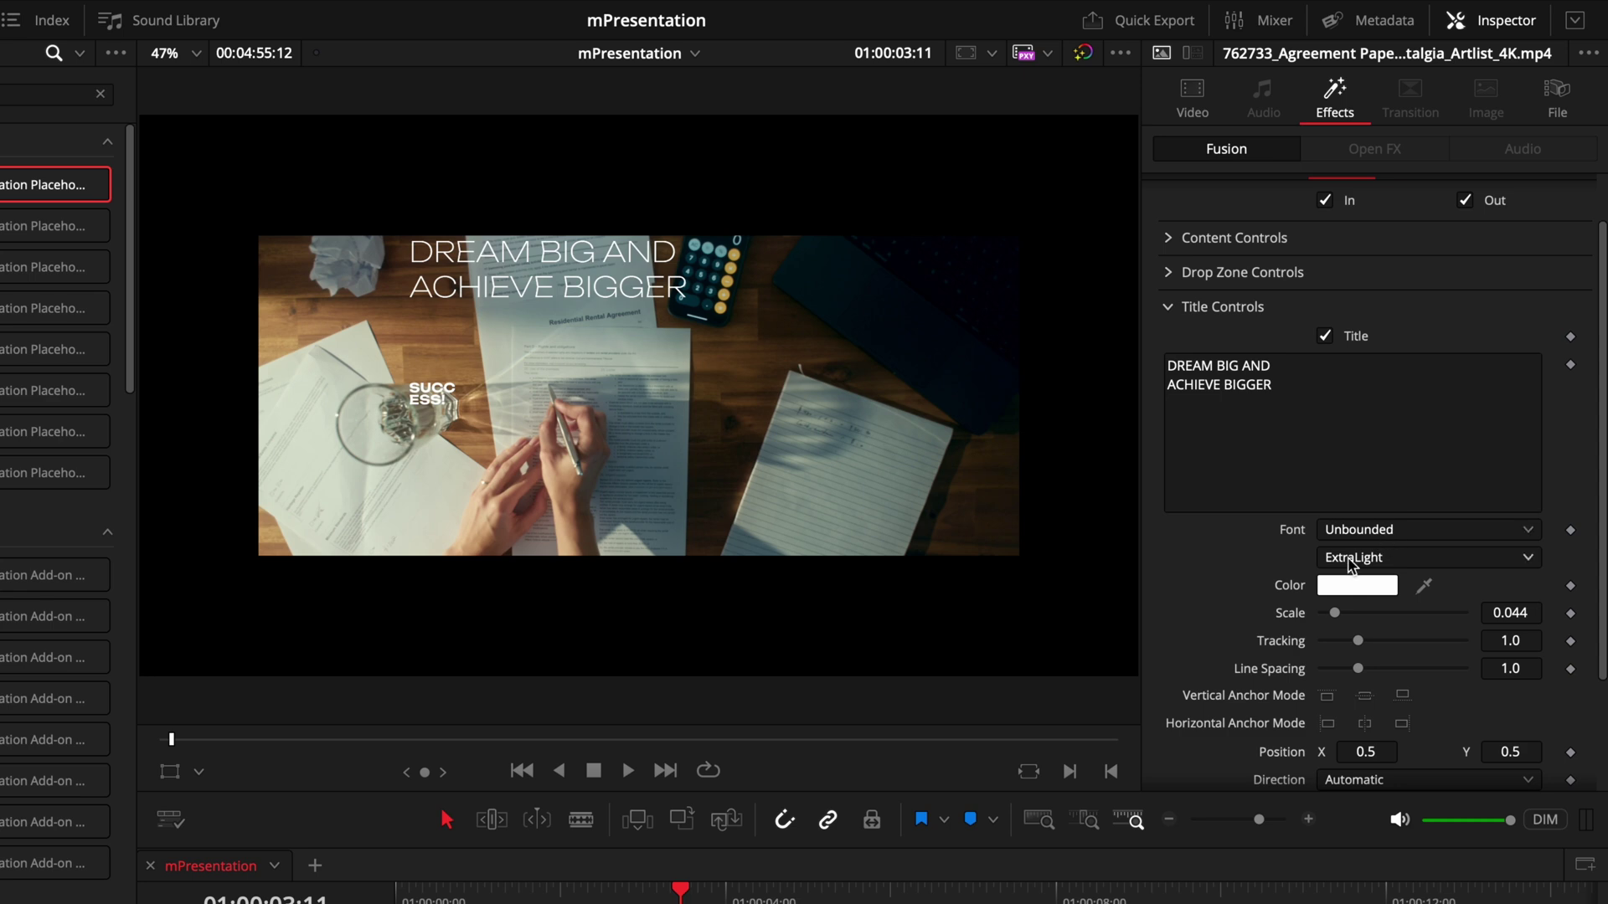
scroll(1382, 647, down, 2)
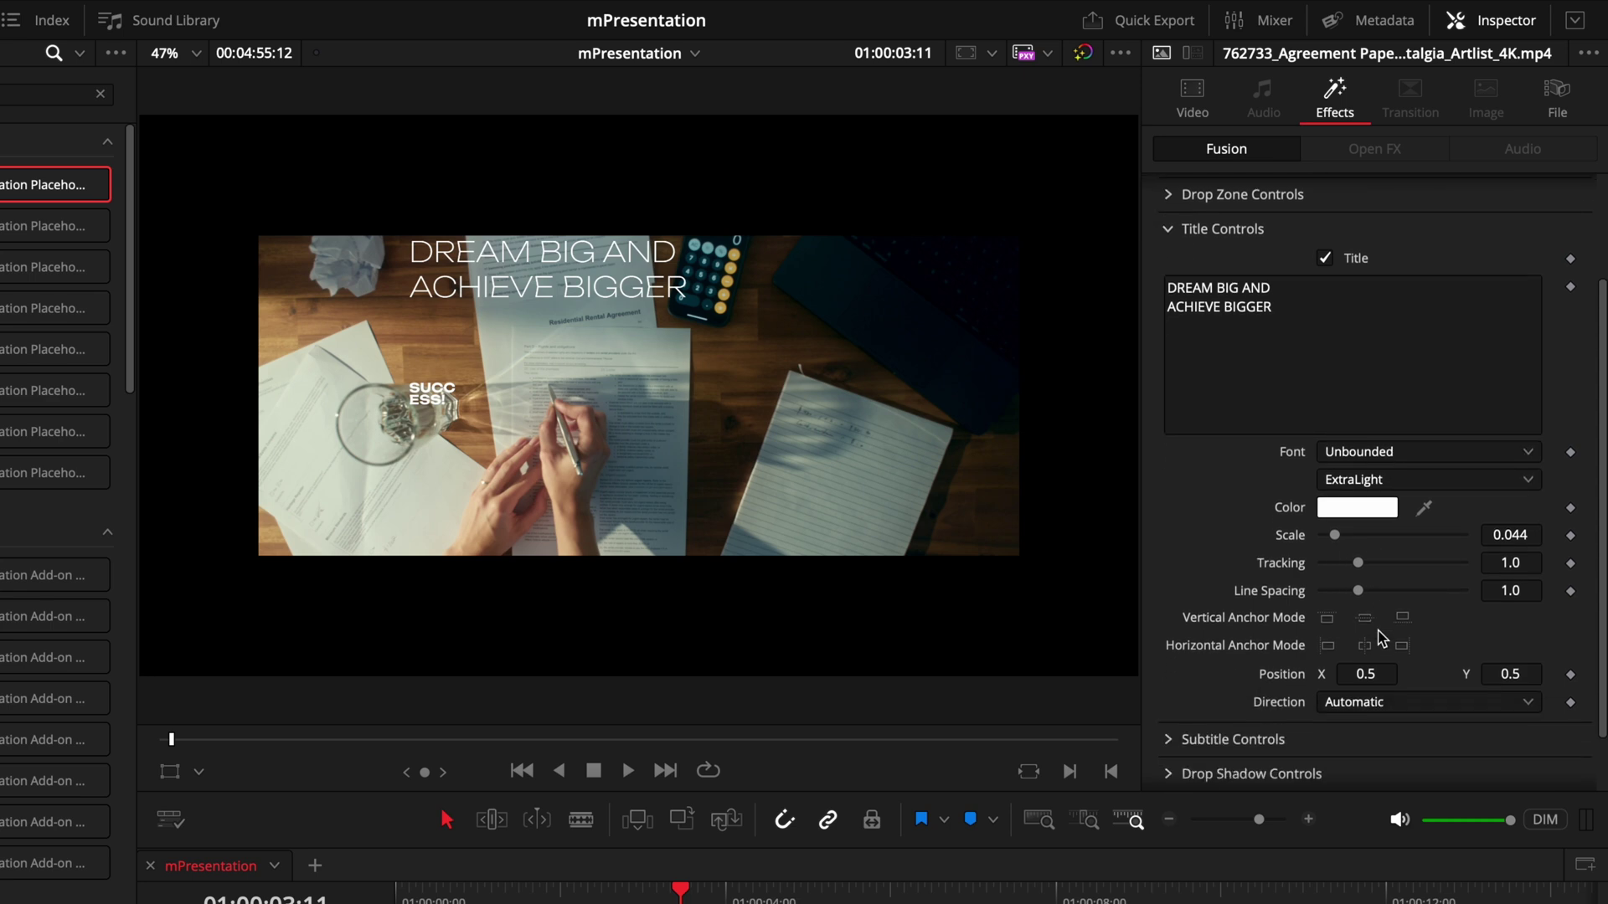
drag(1365, 674, 1269, 674)
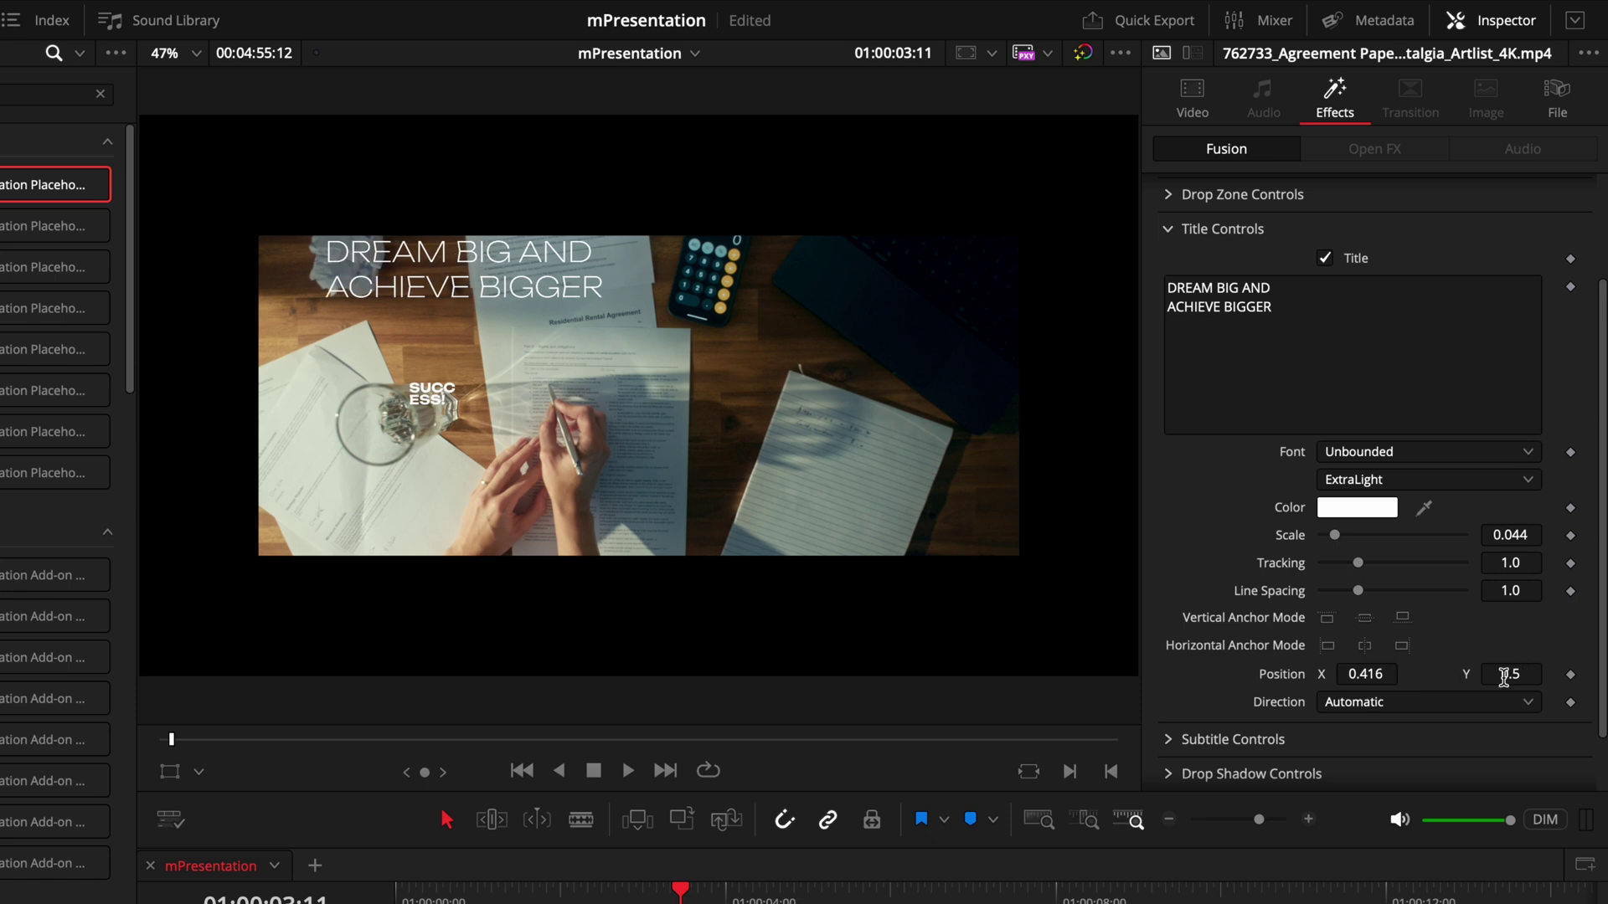
drag(1508, 674, 1571, 678)
Place the SUCC ESS! subtitle at position 0.998, 0.21 with scale 0.0274.
click(1197, 740)
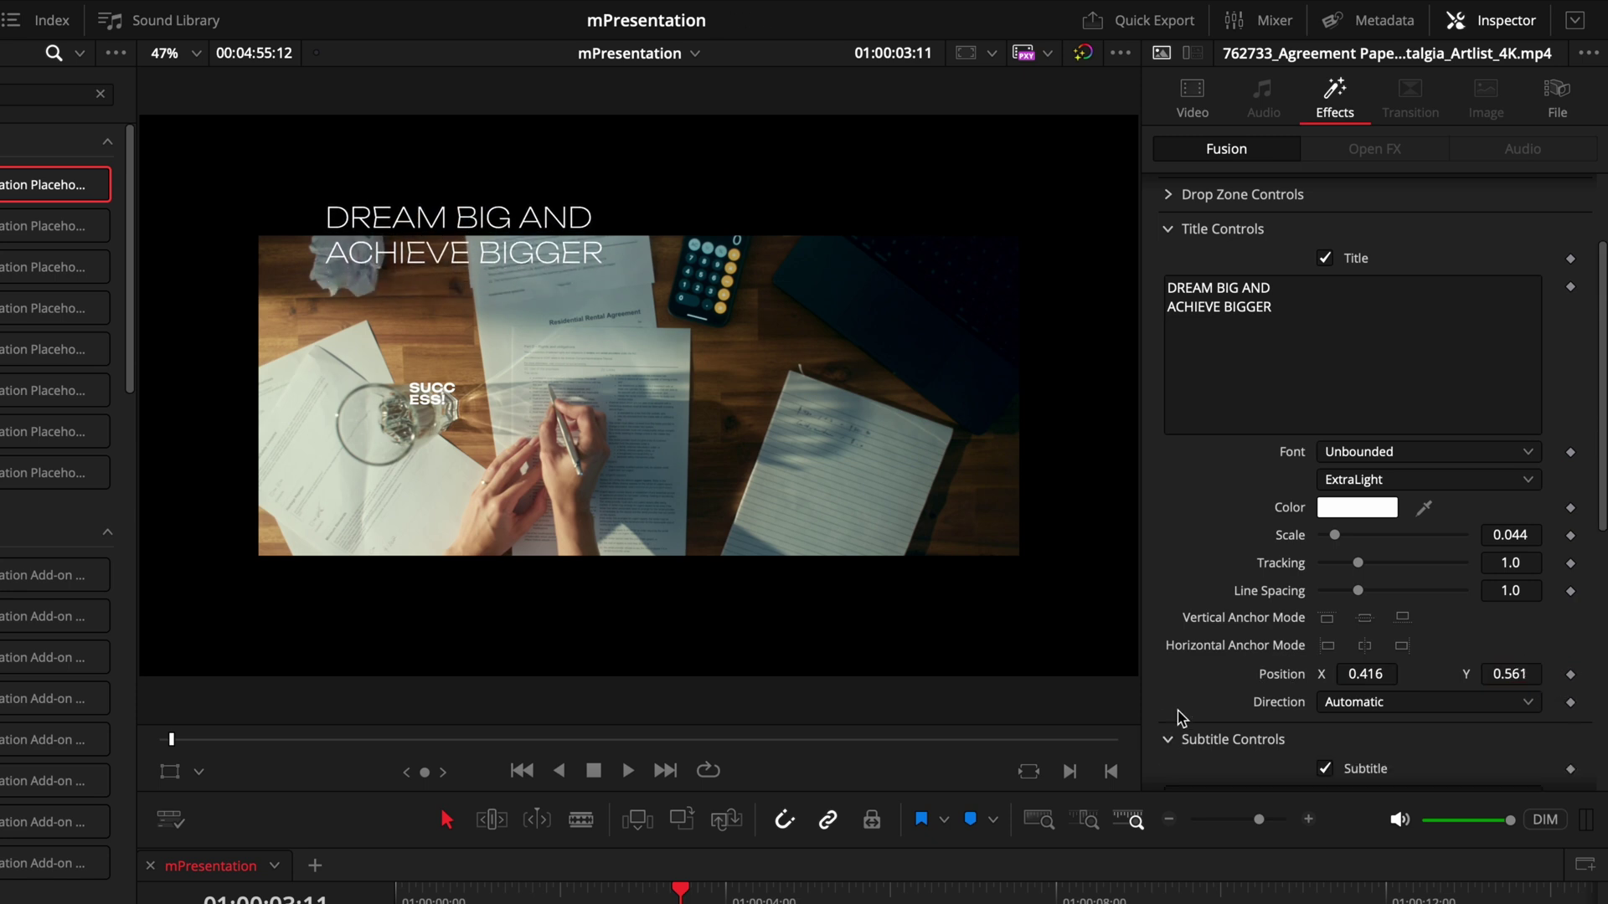
scroll(1259, 660, down, 2)
scroll(1259, 660, down, 5)
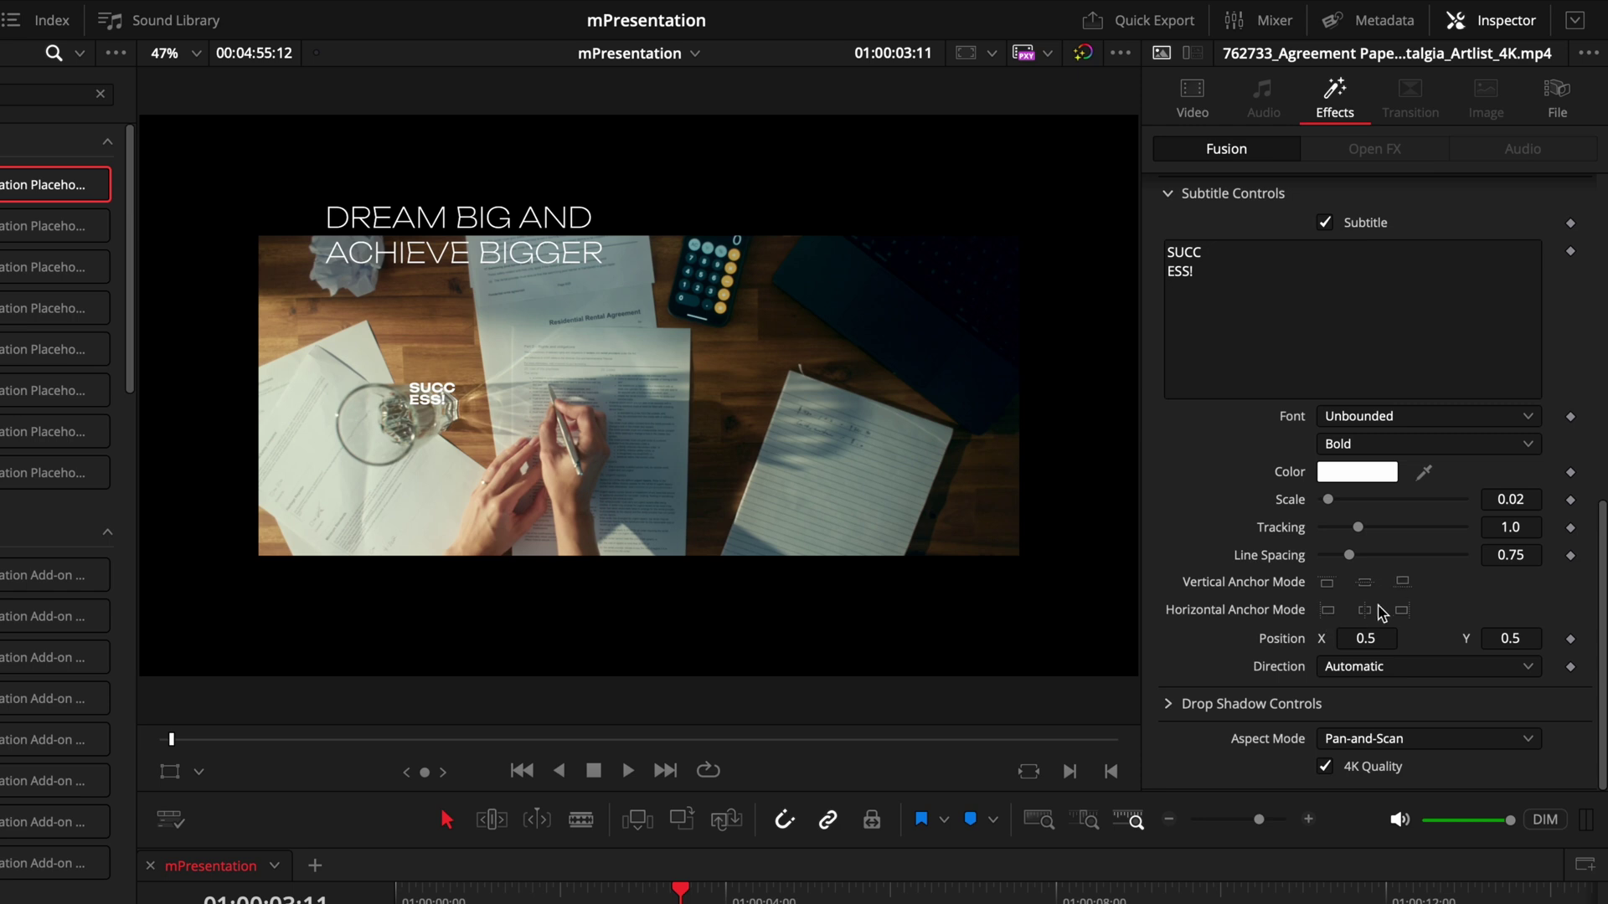
drag(1374, 638, 1407, 638)
drag(1507, 638, 1181, 641)
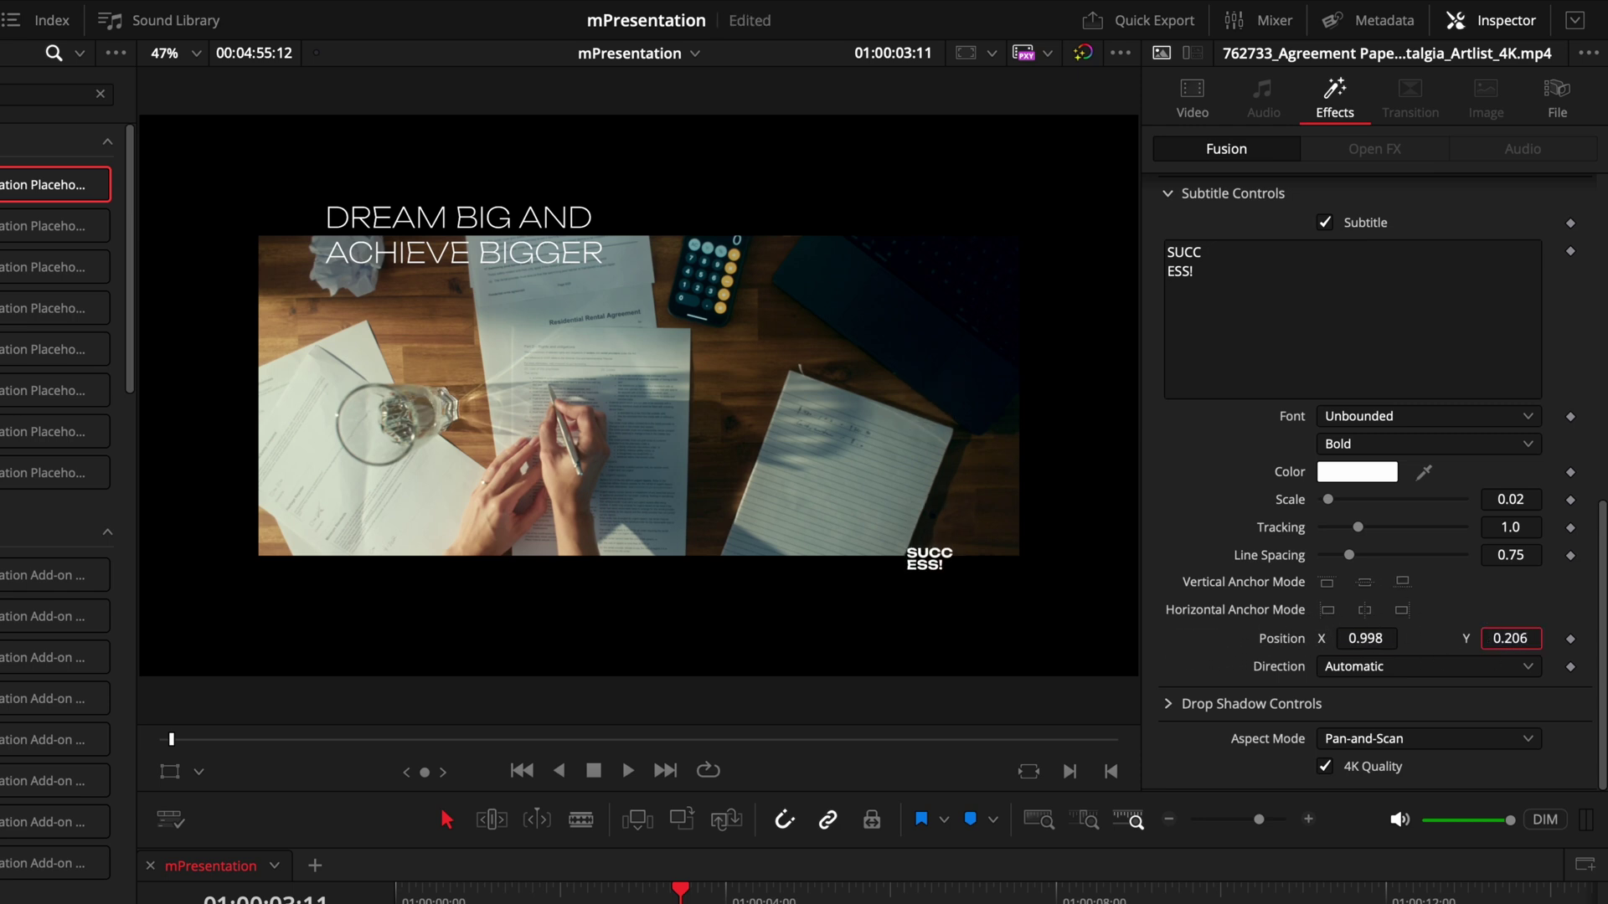
drag(1508, 499, 1575, 501)
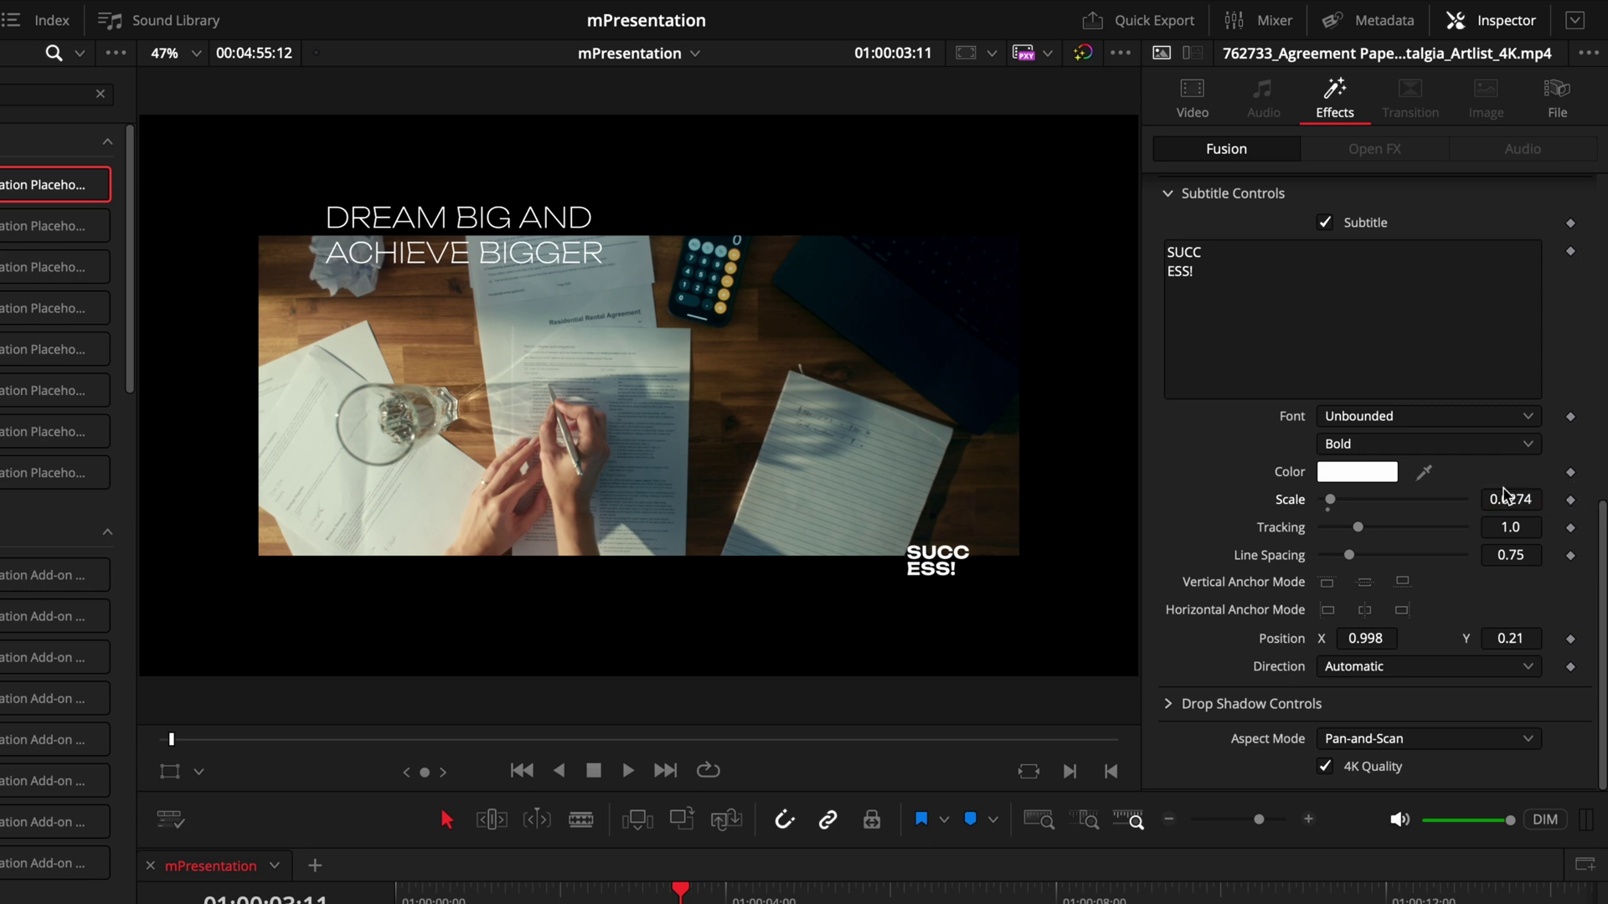
click(1169, 703)
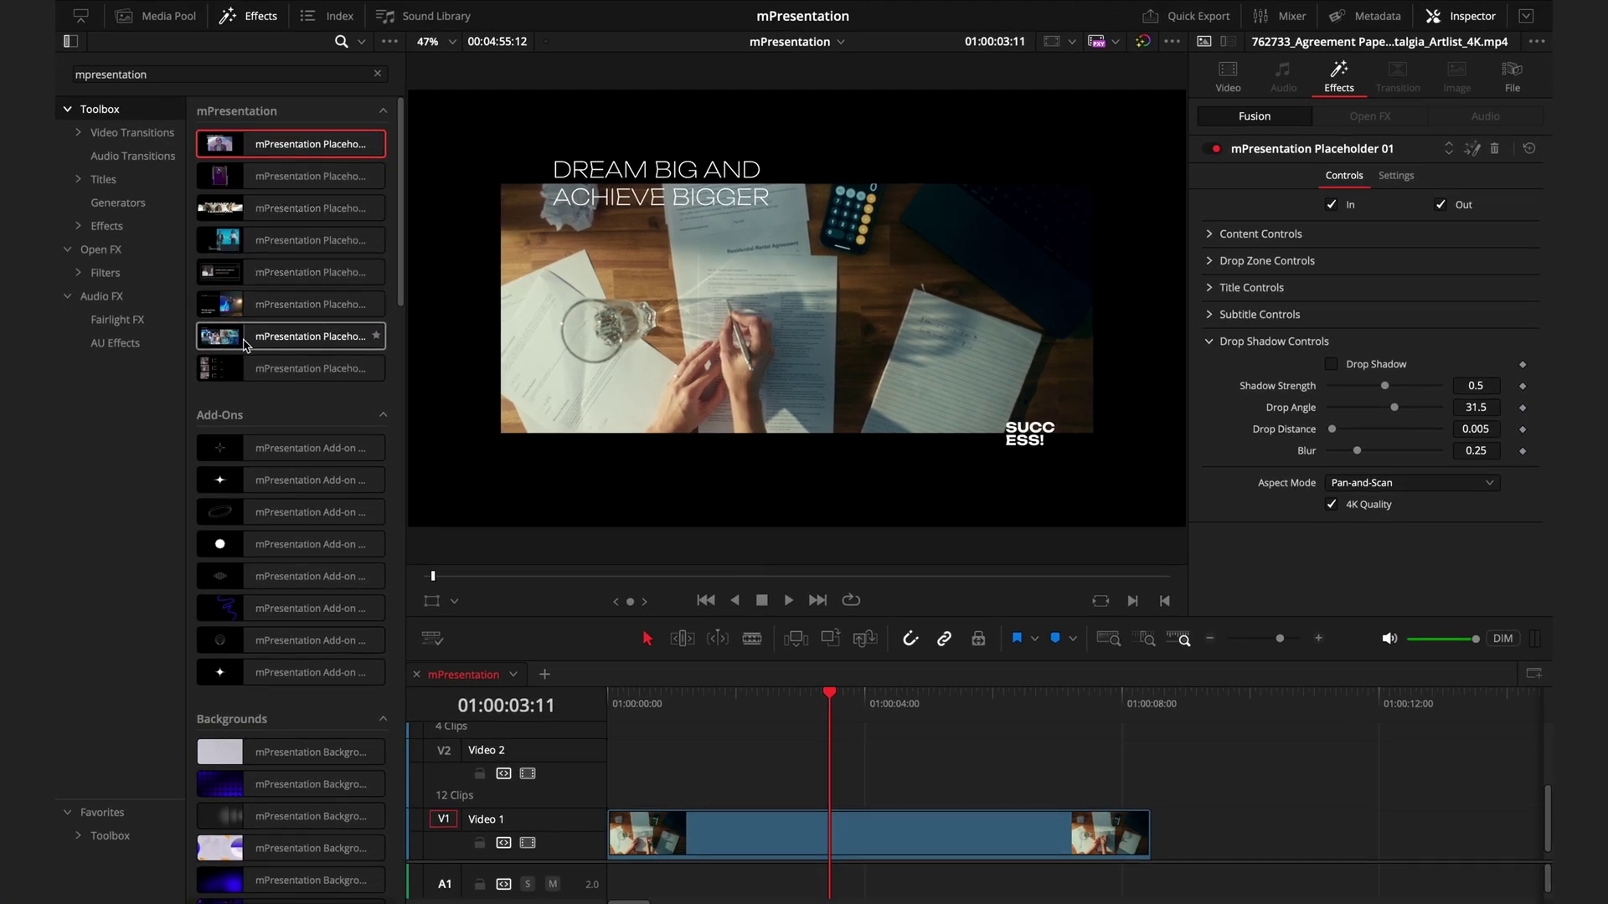
Delete Placeholder 01 from the clip and apply the mPresentation Placeholder Grid instead.
click(1495, 149)
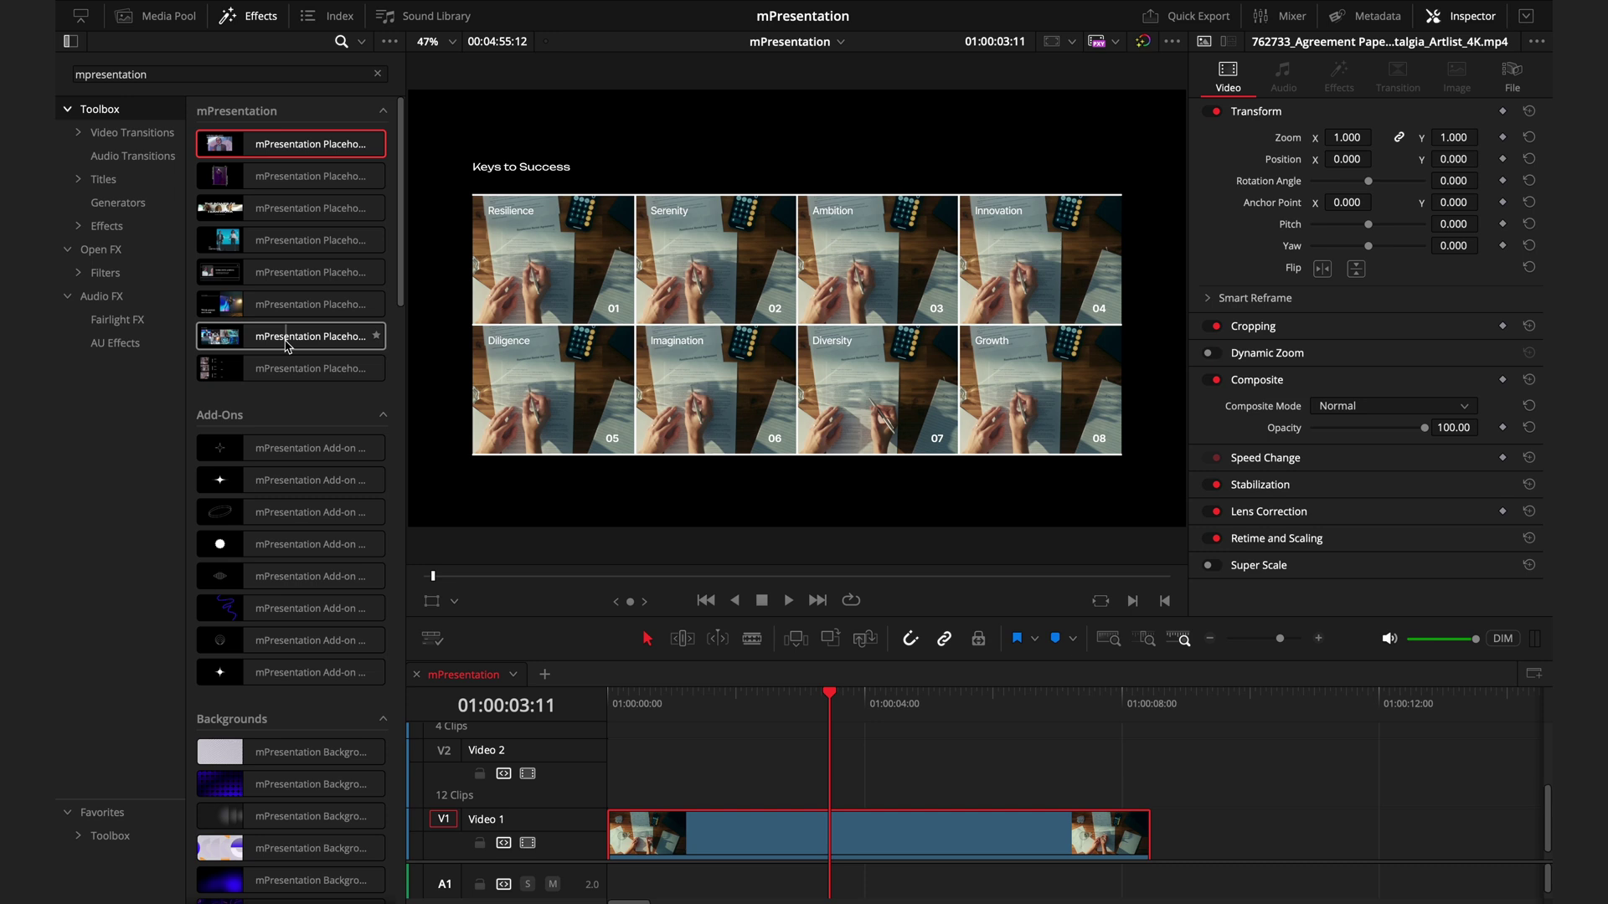
drag(285, 343, 680, 828)
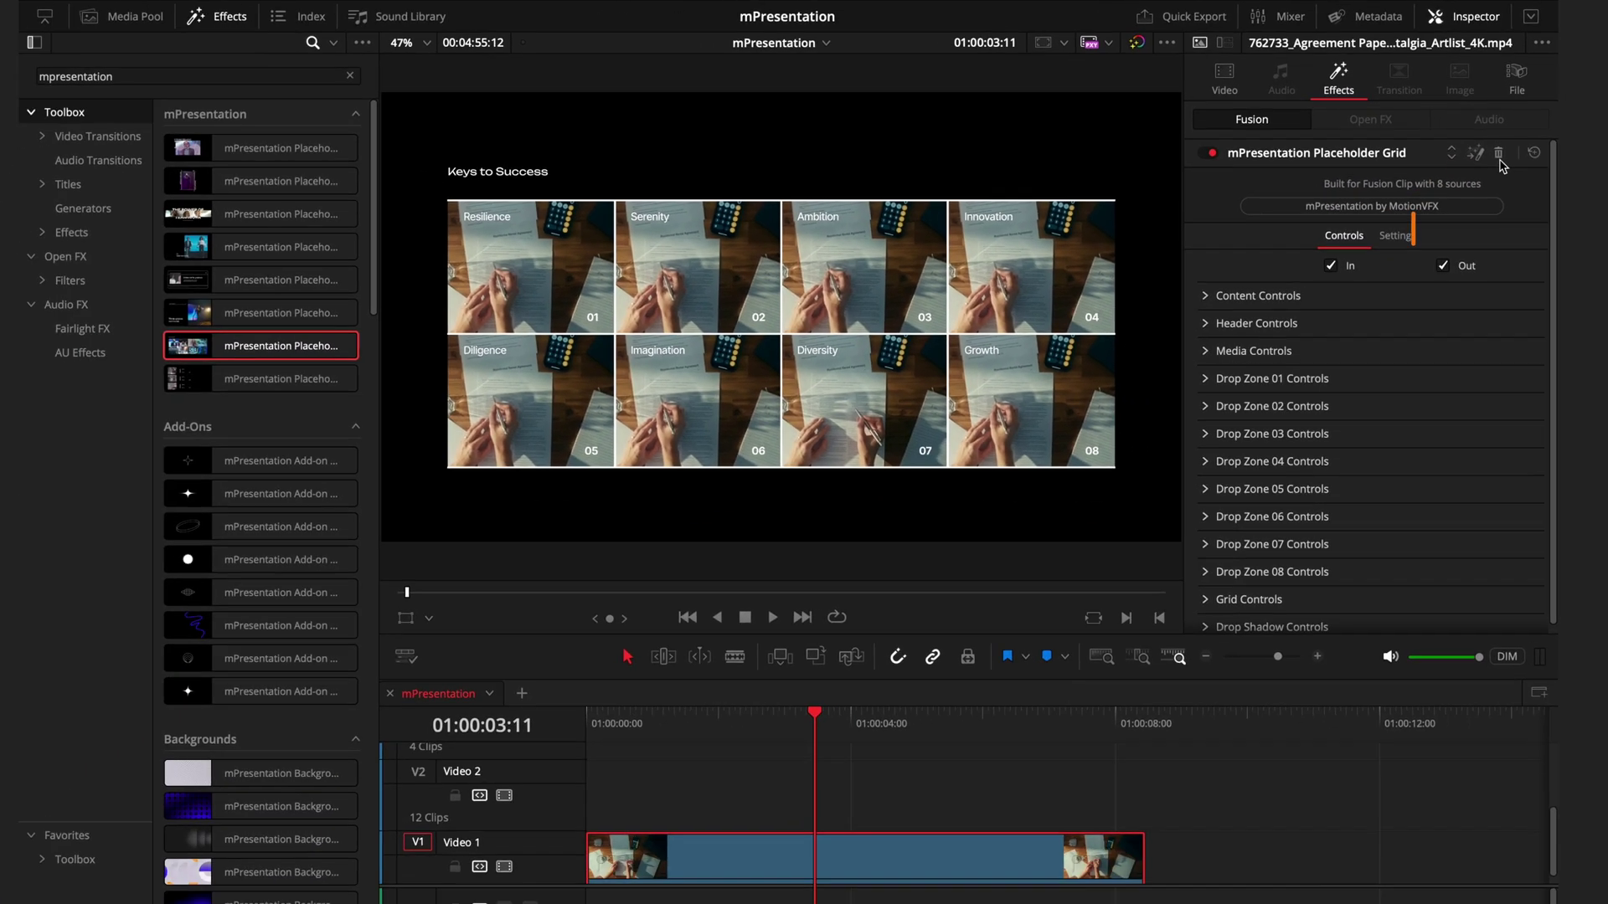
Undo the Placeholder Grid, try the Placeholder List effect, then delete it, leaving plain footage.
key(ctrl+z)
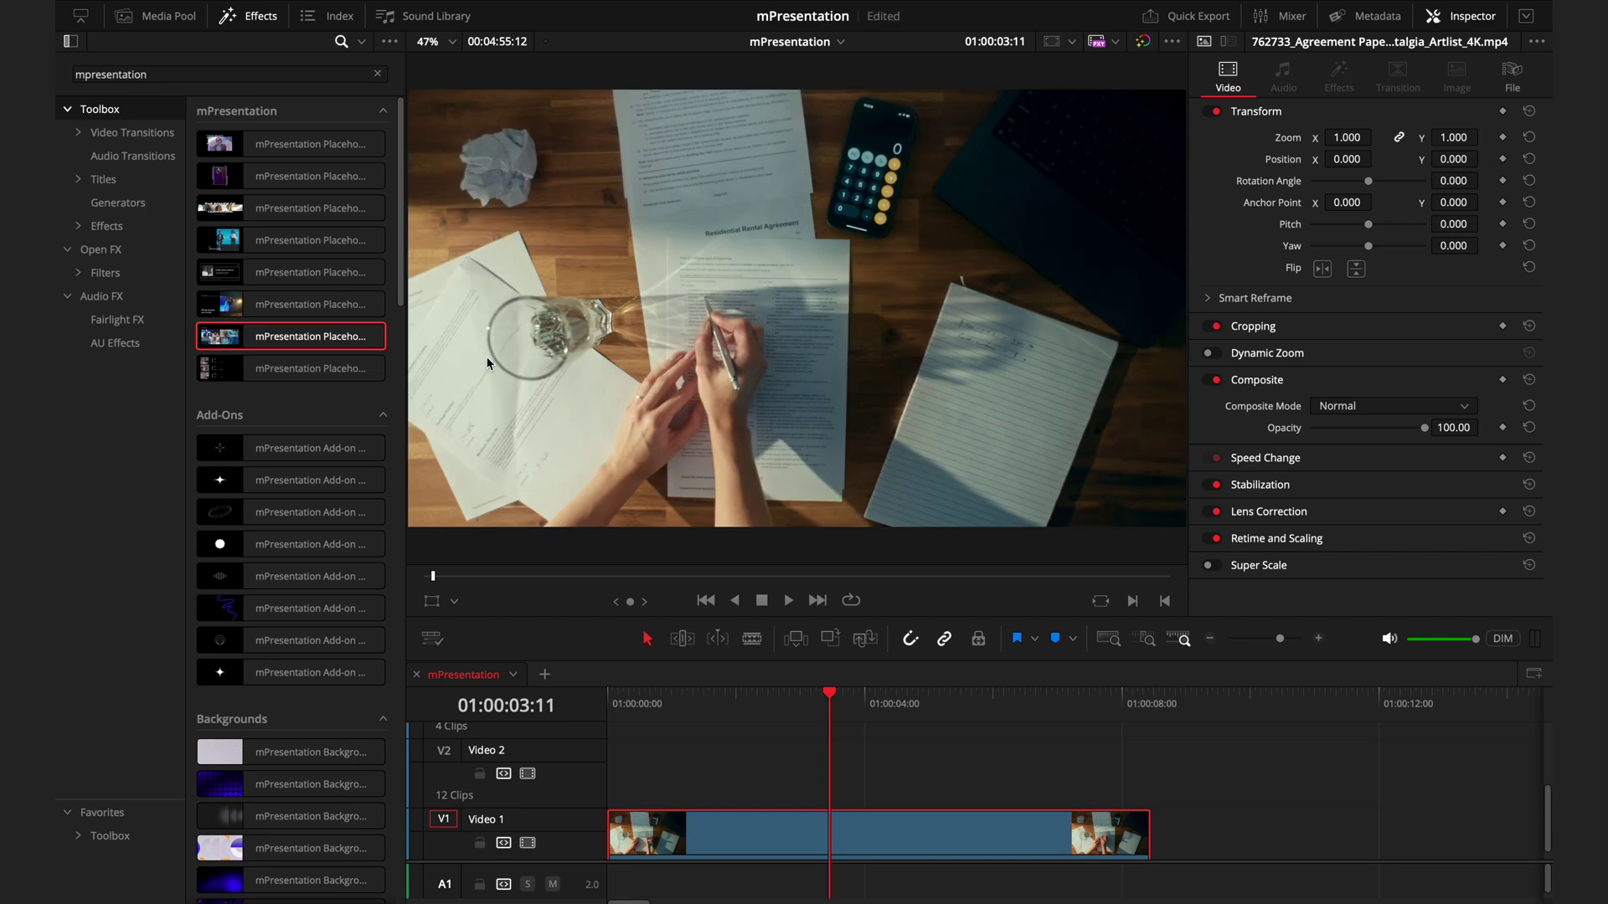
drag(394, 370, 764, 783)
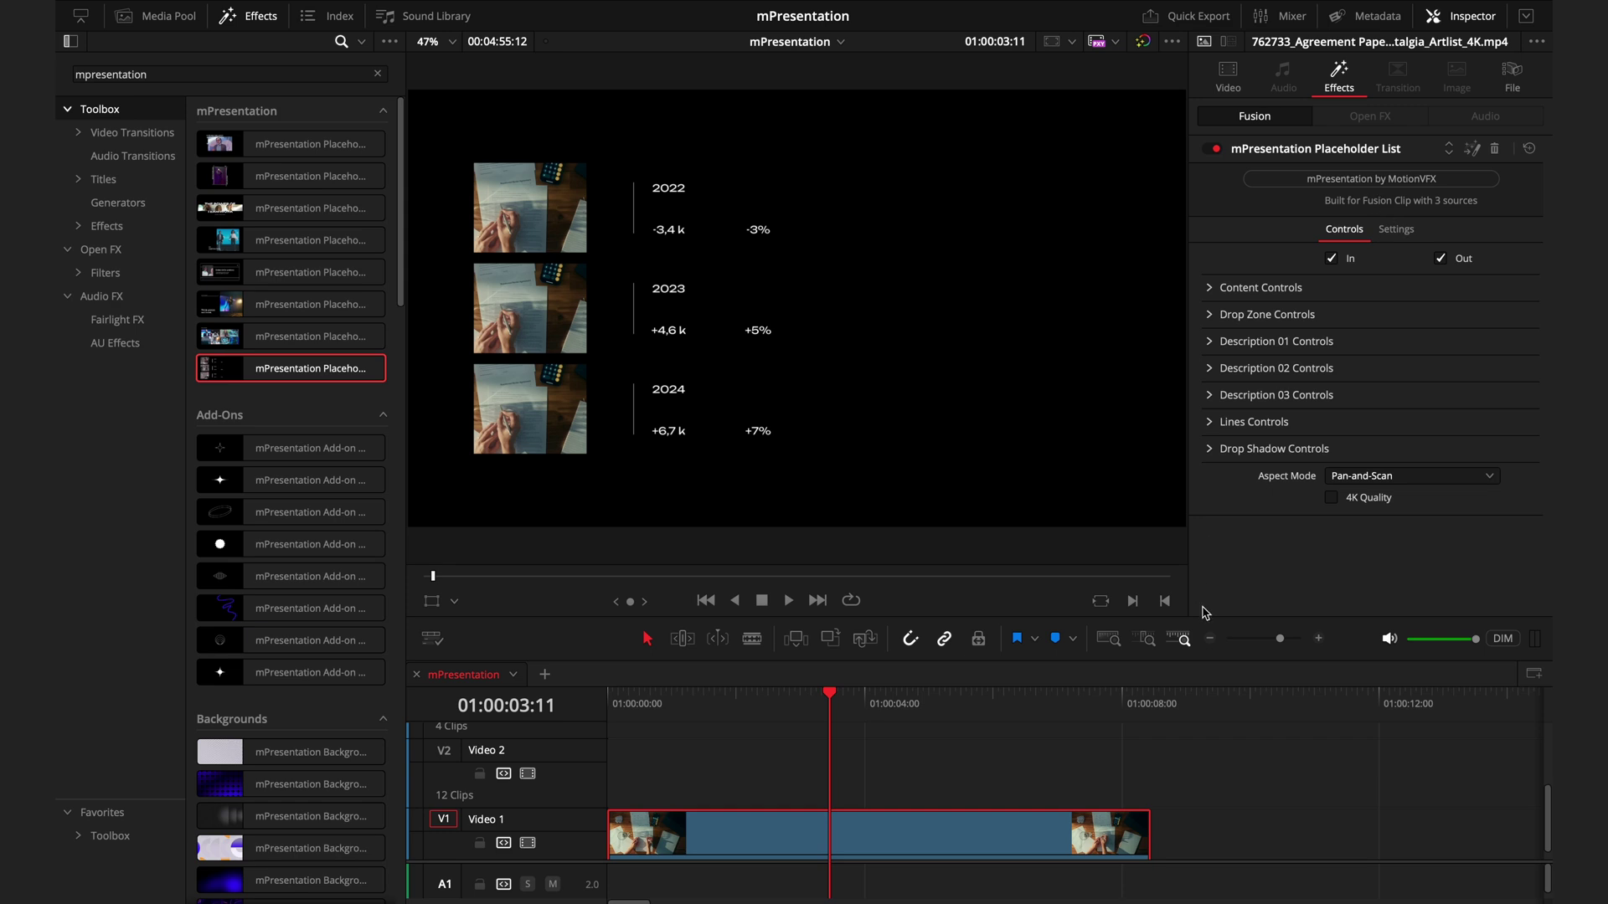
click(1495, 151)
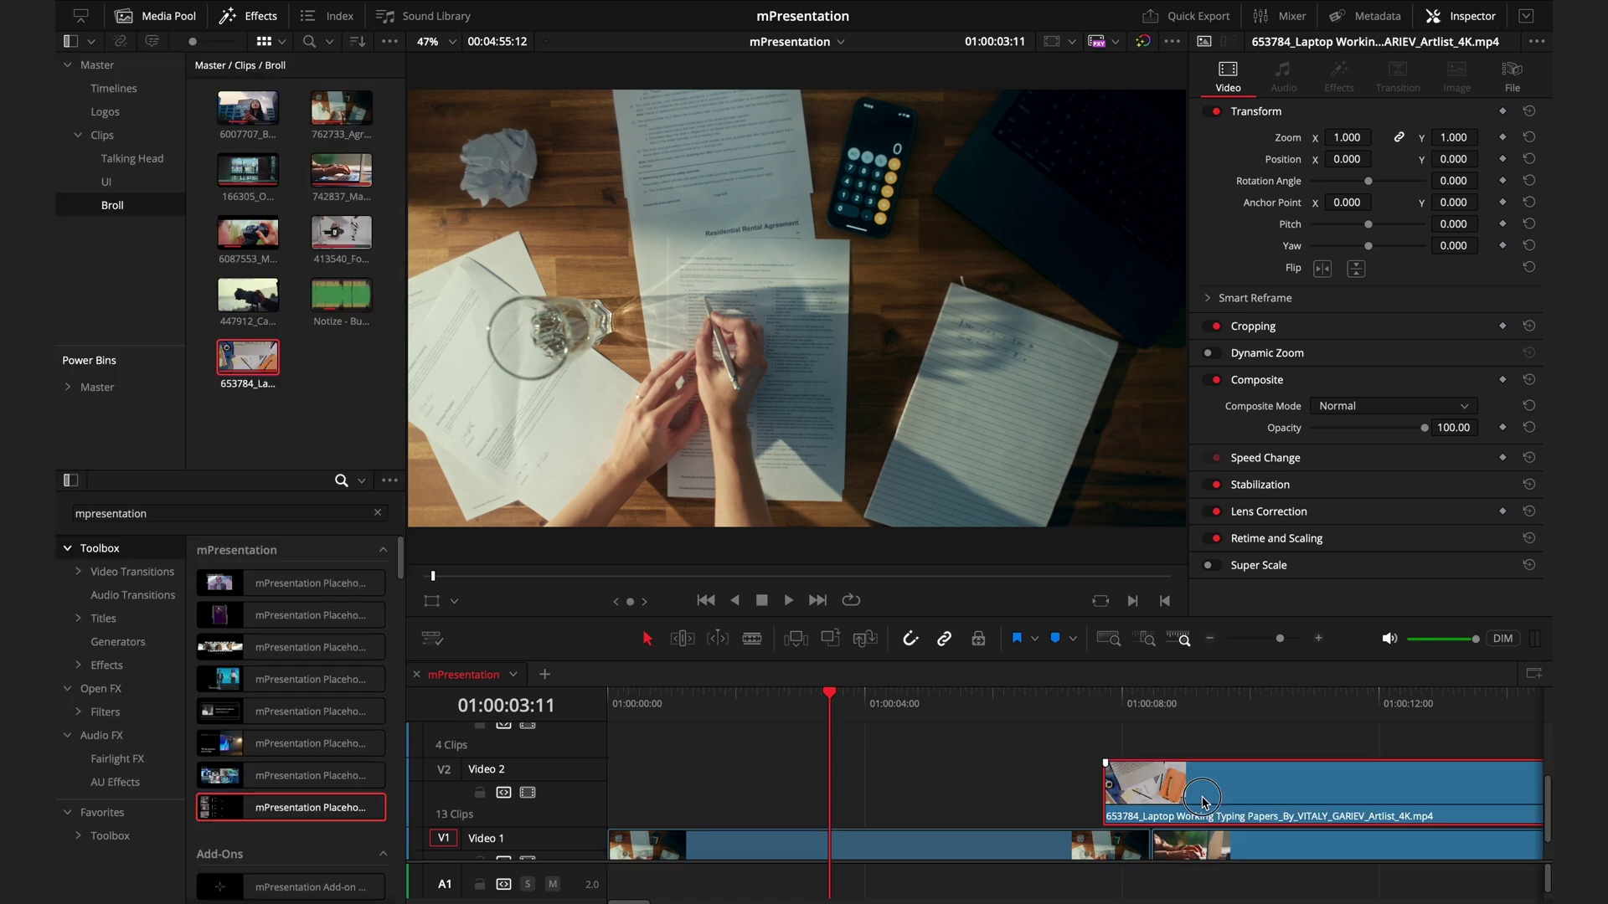
Stack the laptop and man-at-computer clips on Video 2 and 3, trimmed to end with the paperwork clip.
drag(1173, 791, 662, 791)
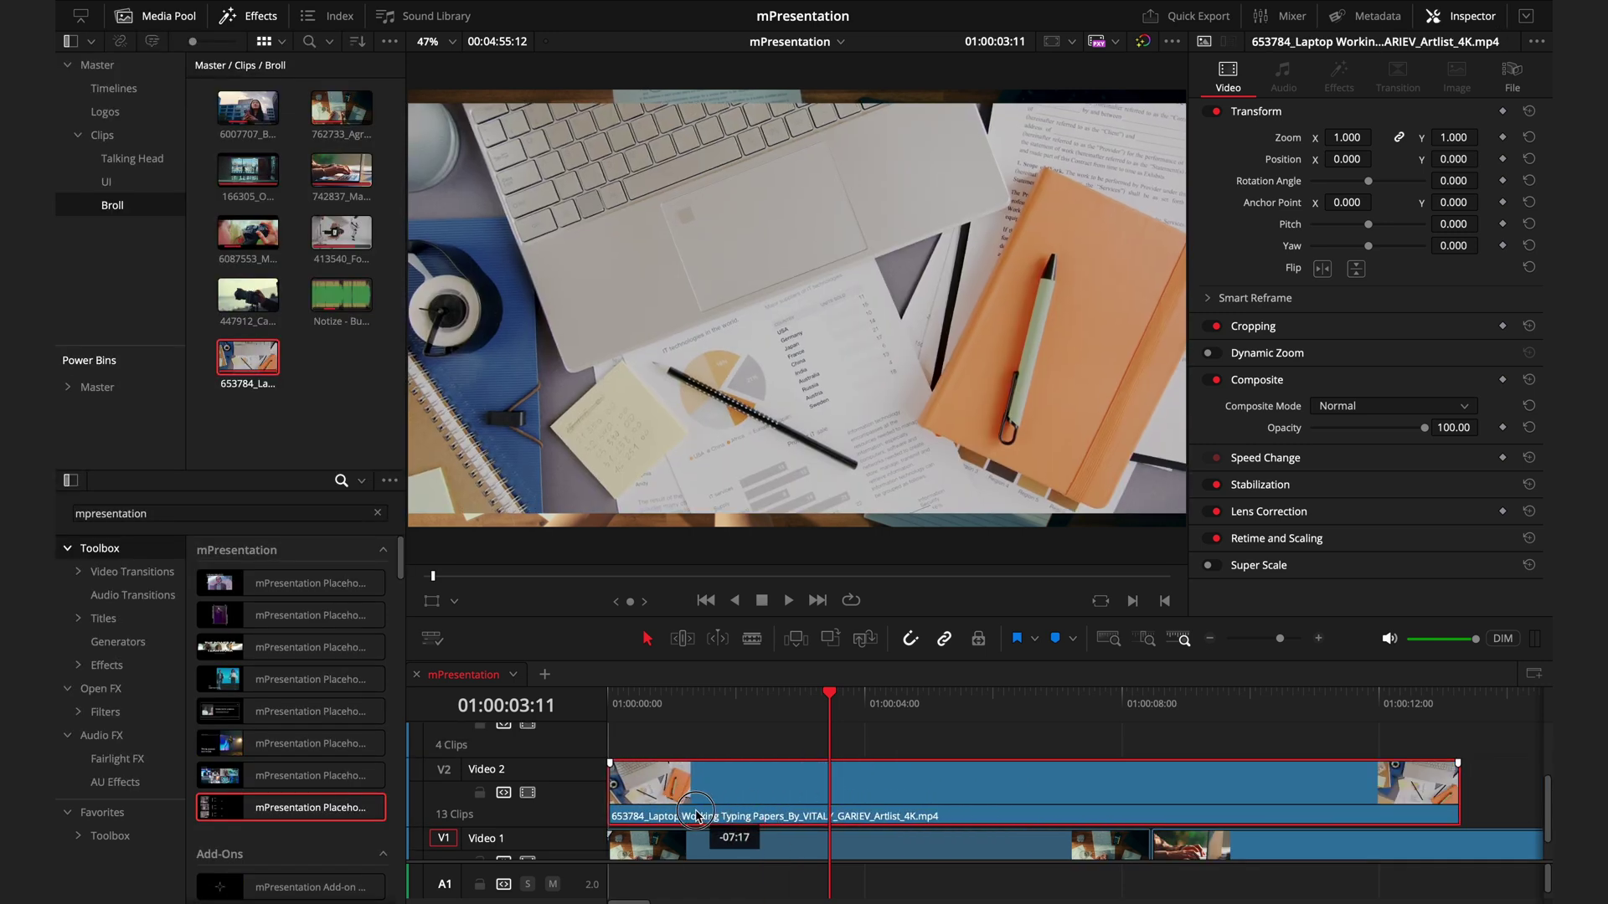
drag(1189, 846, 646, 743)
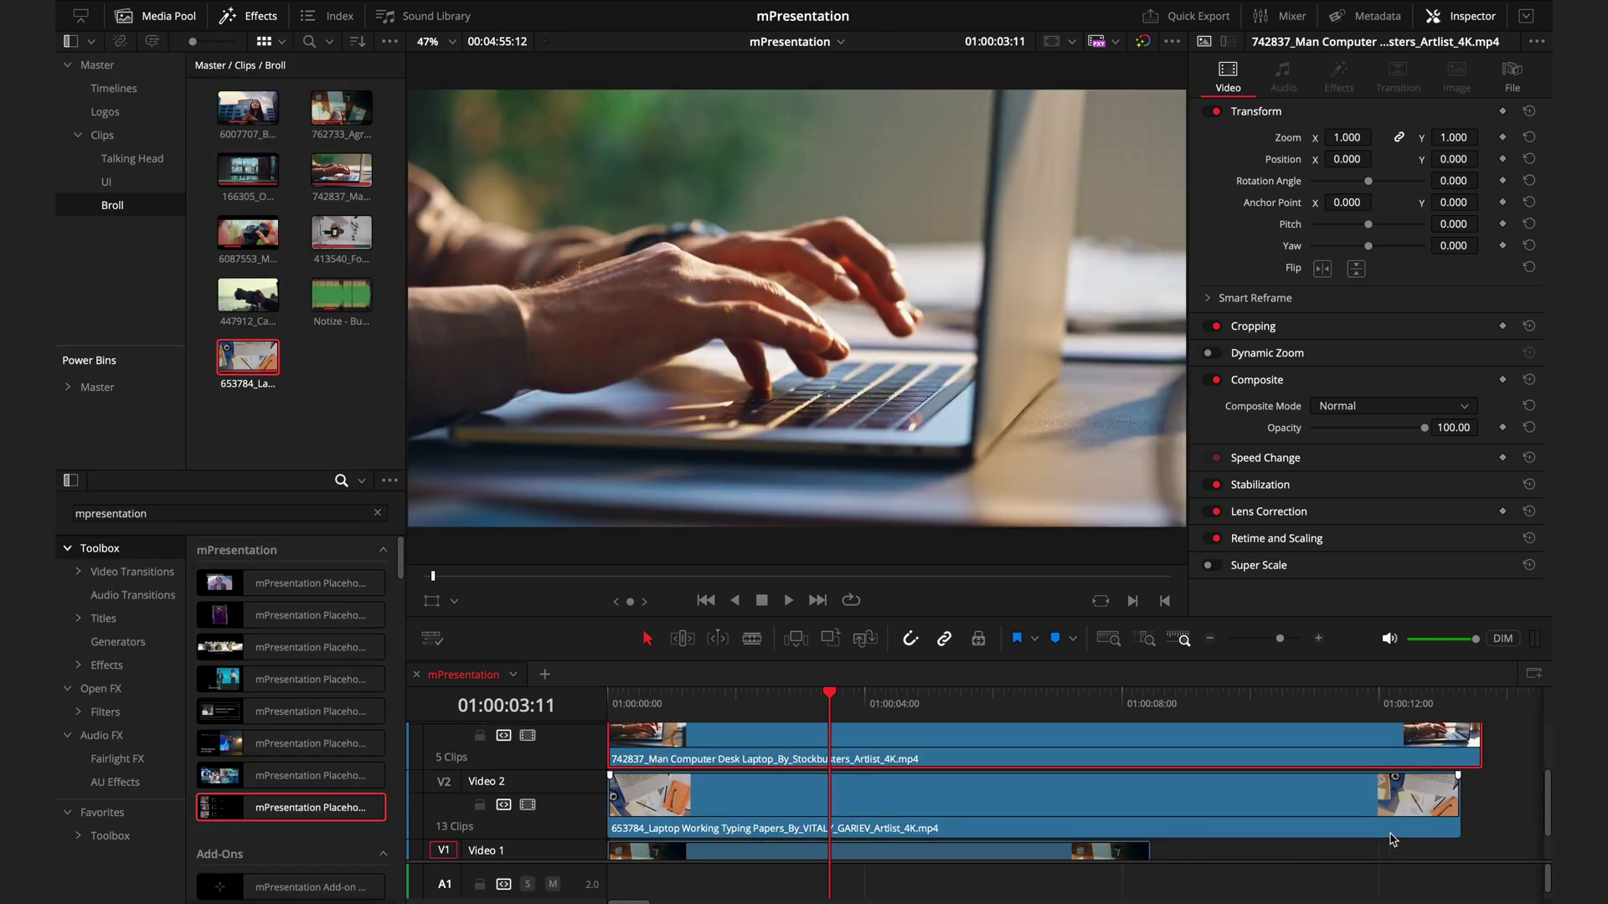
drag(1457, 800, 1148, 801)
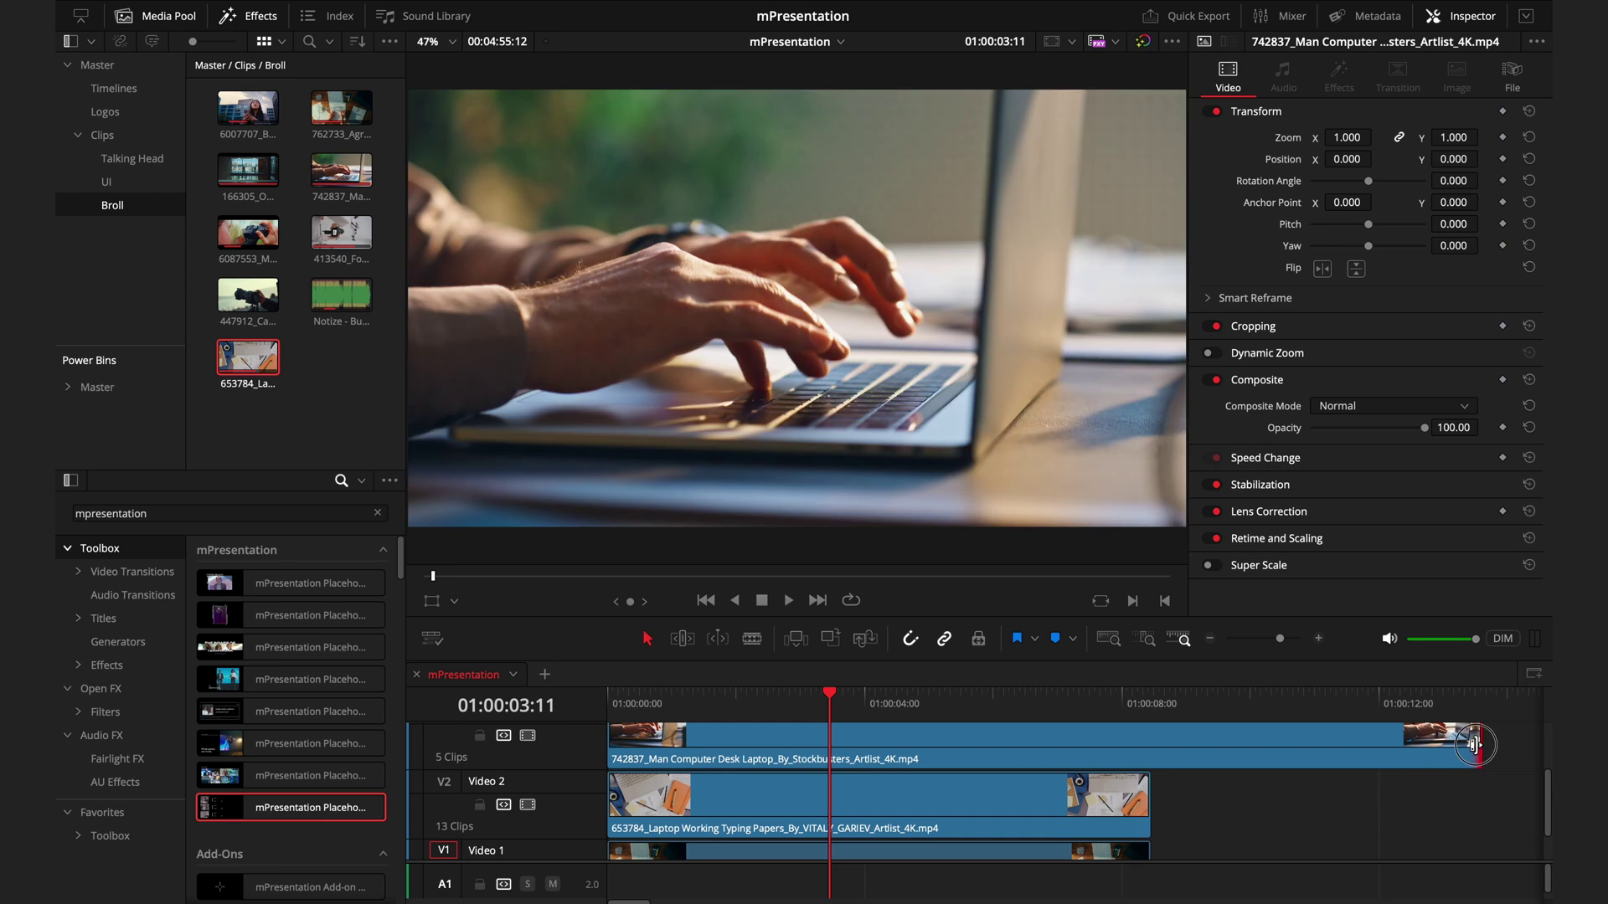
drag(1481, 743, 1148, 743)
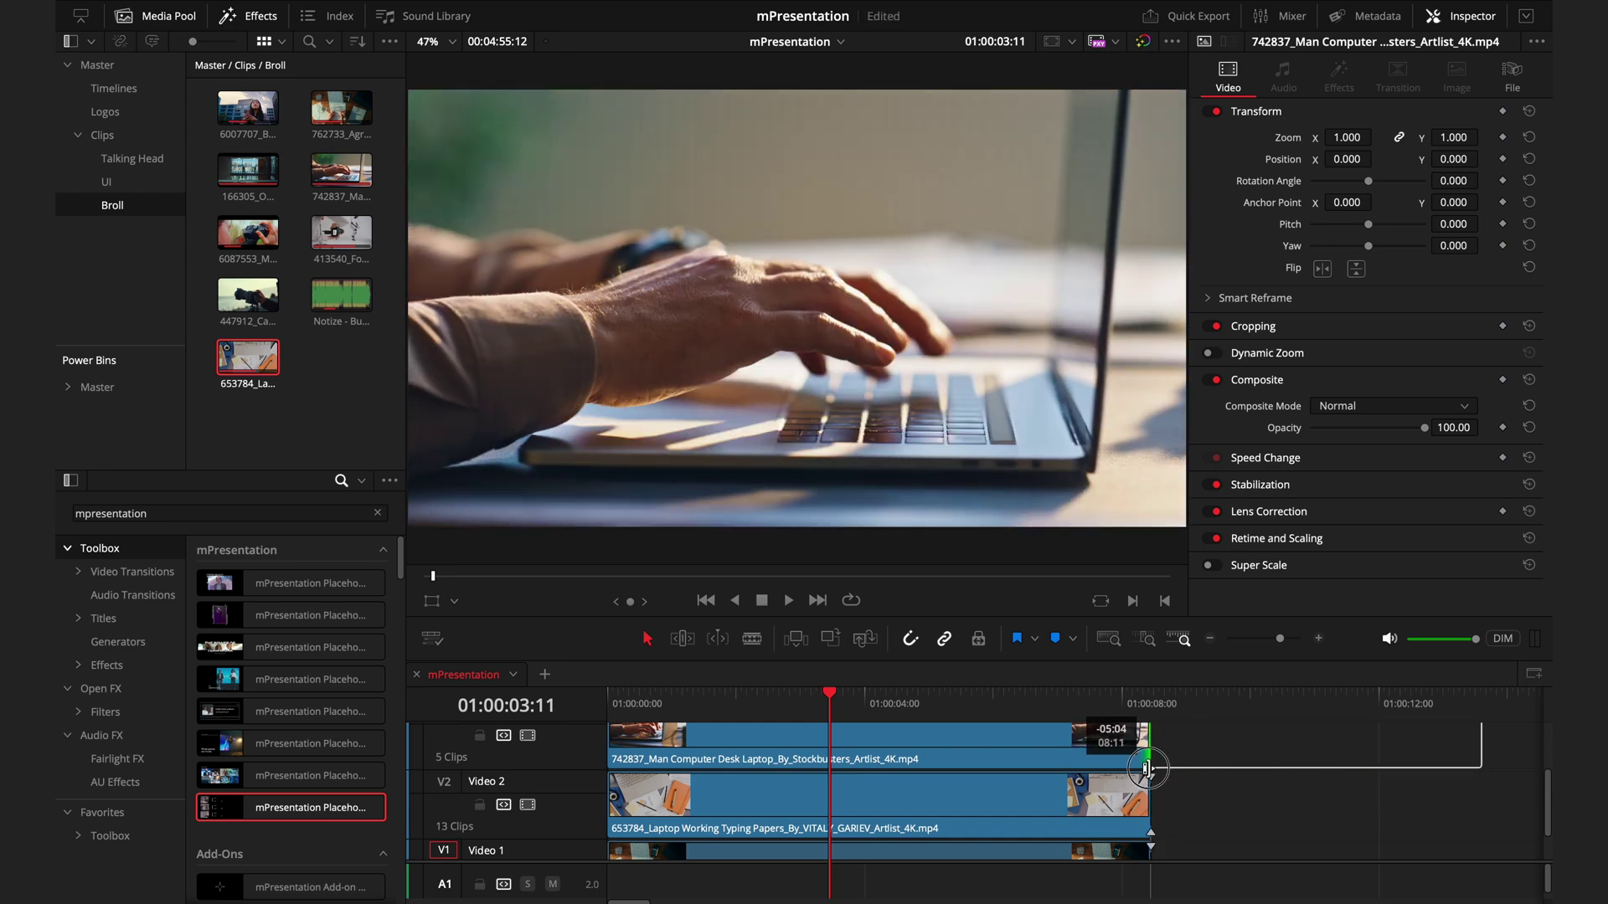
click(666, 837)
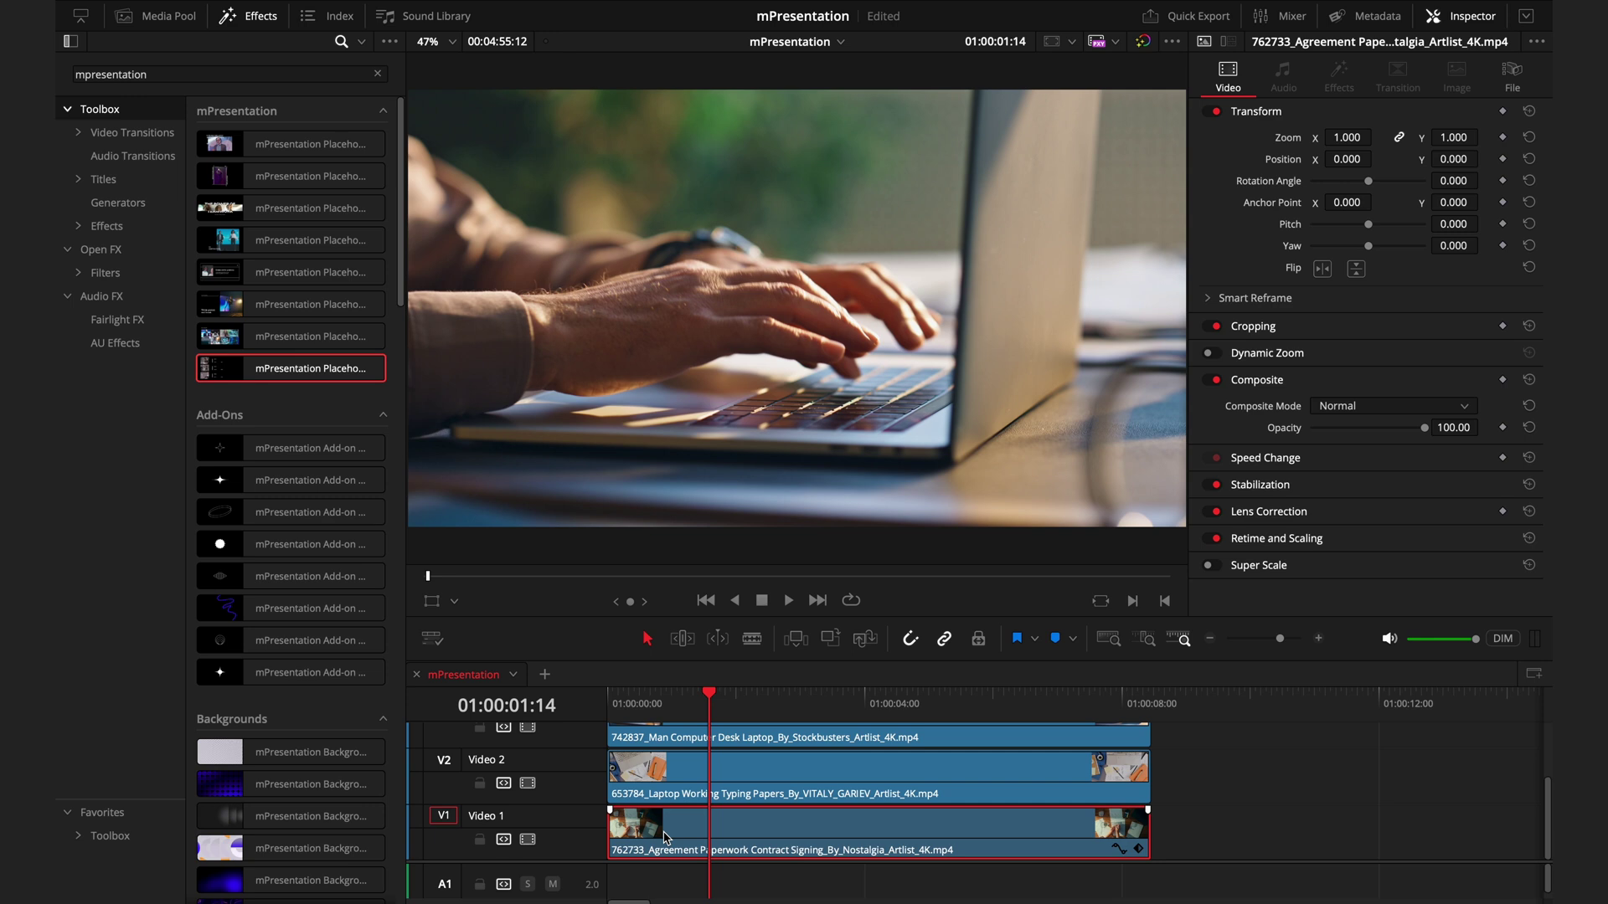
scroll(837, 825, up, 2)
shift+click(1005, 812)
Combine the three stacked clips into Fusion Clip 1 and apply mPresentation Placeholder List to it.
right_click(1005, 812)
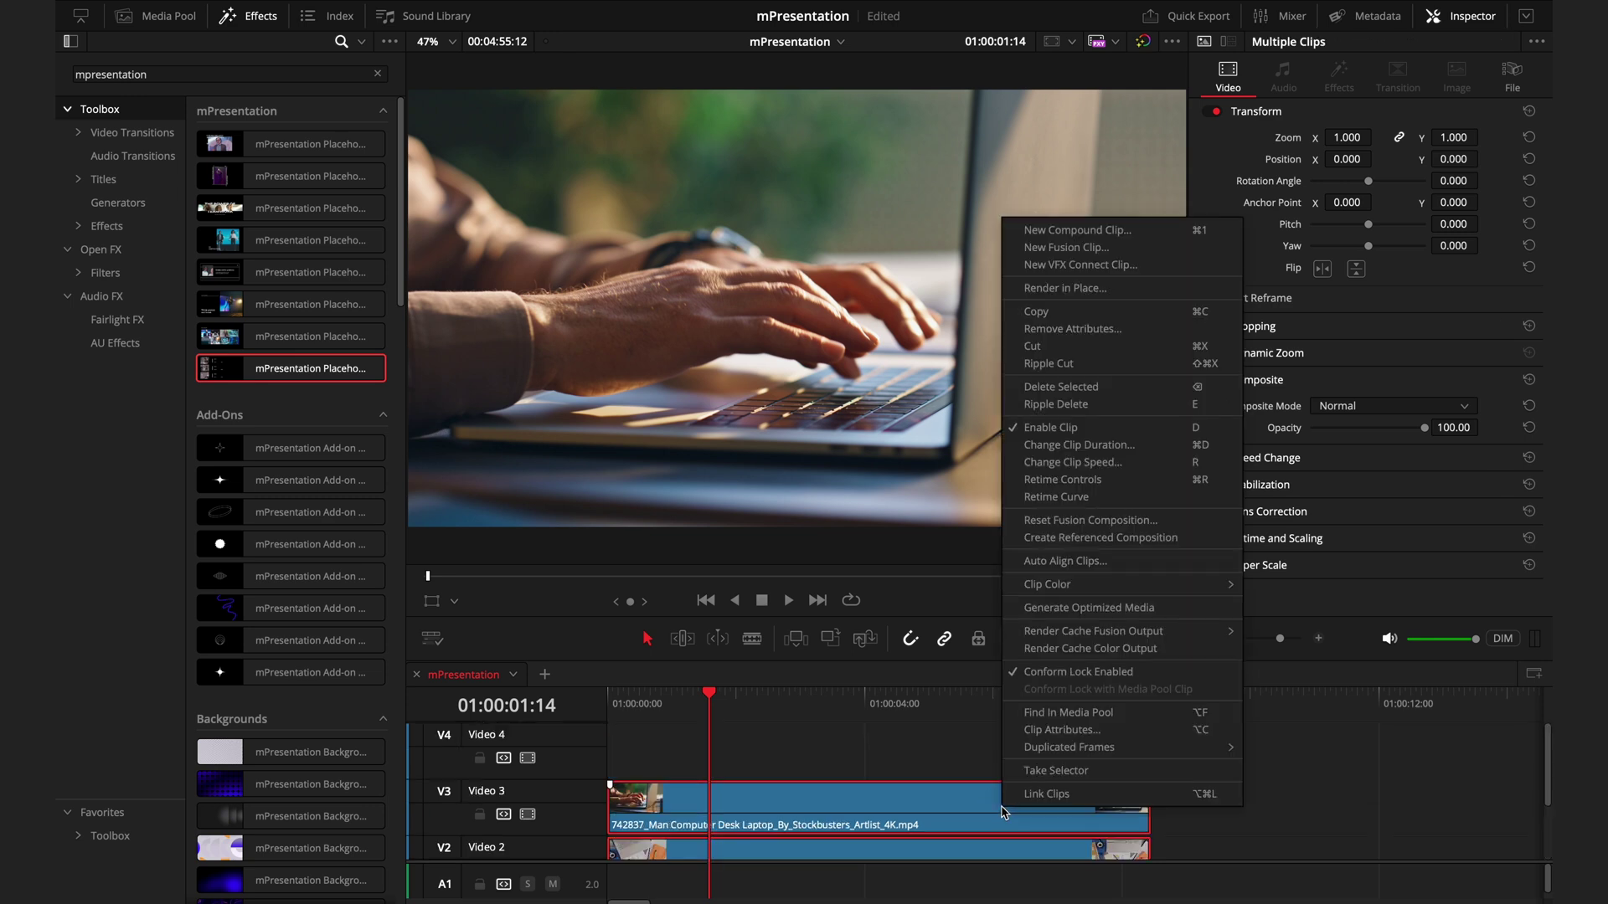
click(1066, 247)
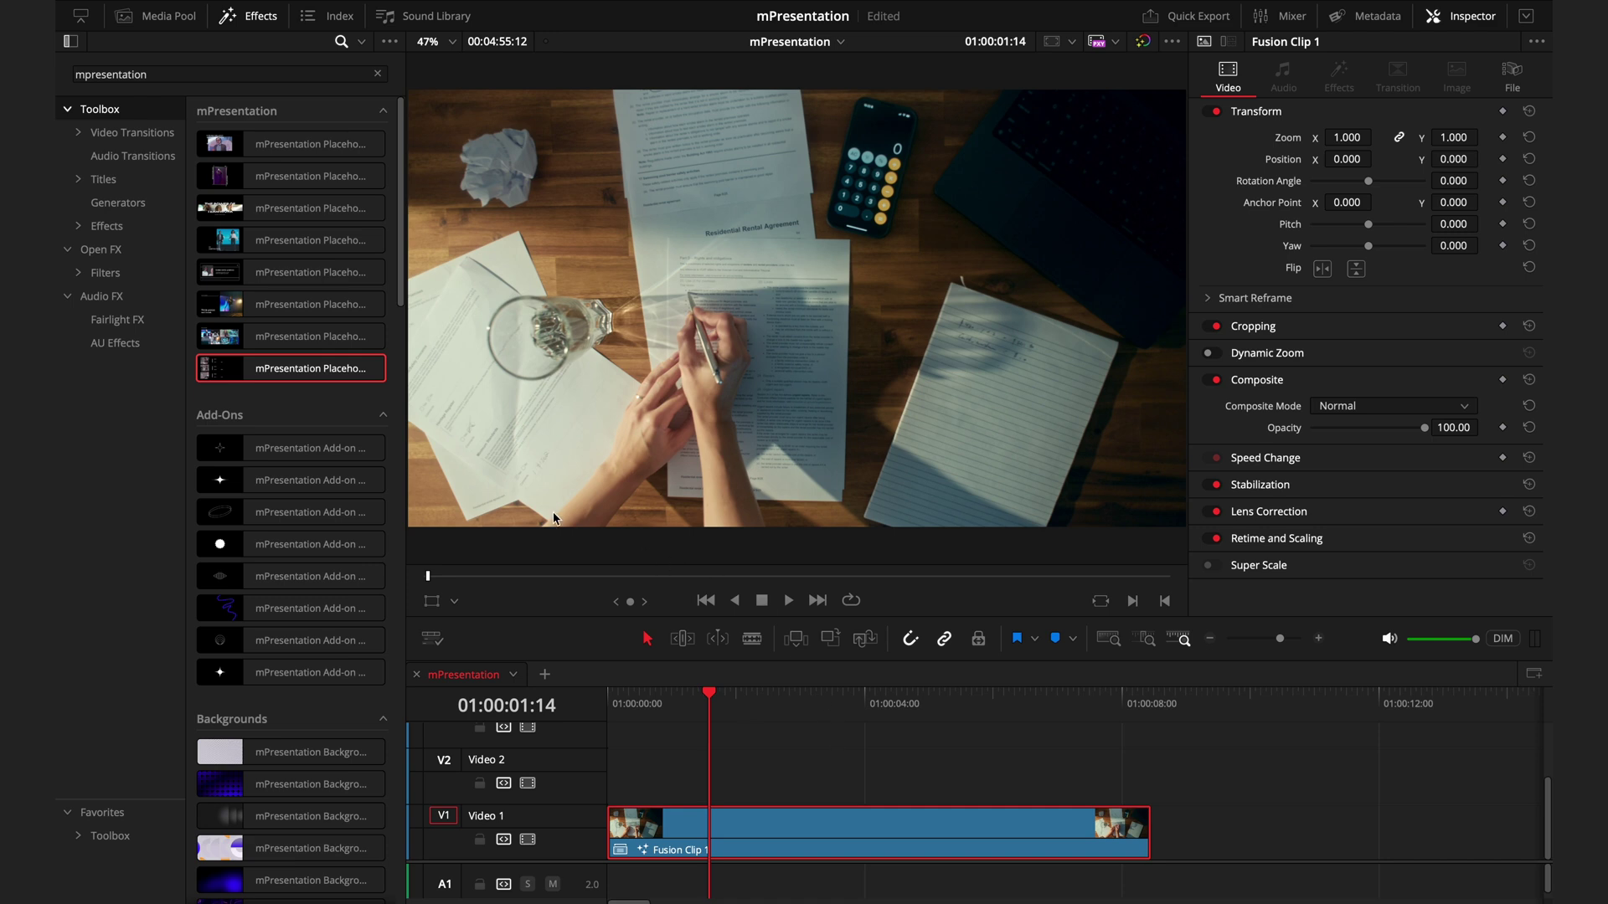
drag(348, 373, 716, 817)
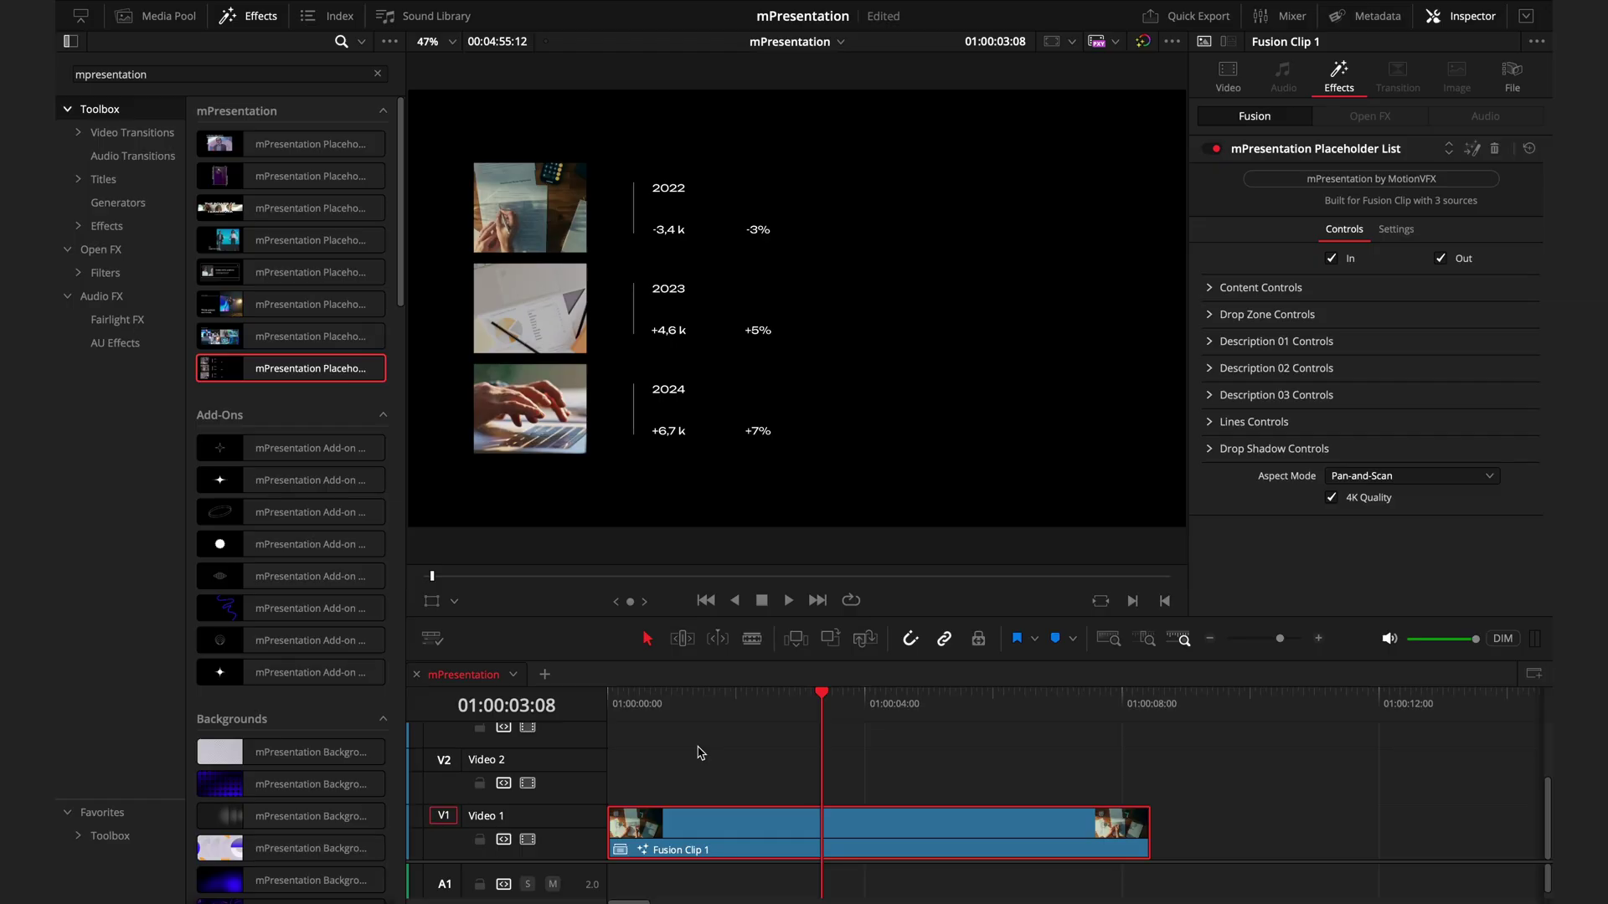
Open Fusion Clip 1 in its own timeline and shift the laptop clip 5 seconds later.
right_click(721, 829)
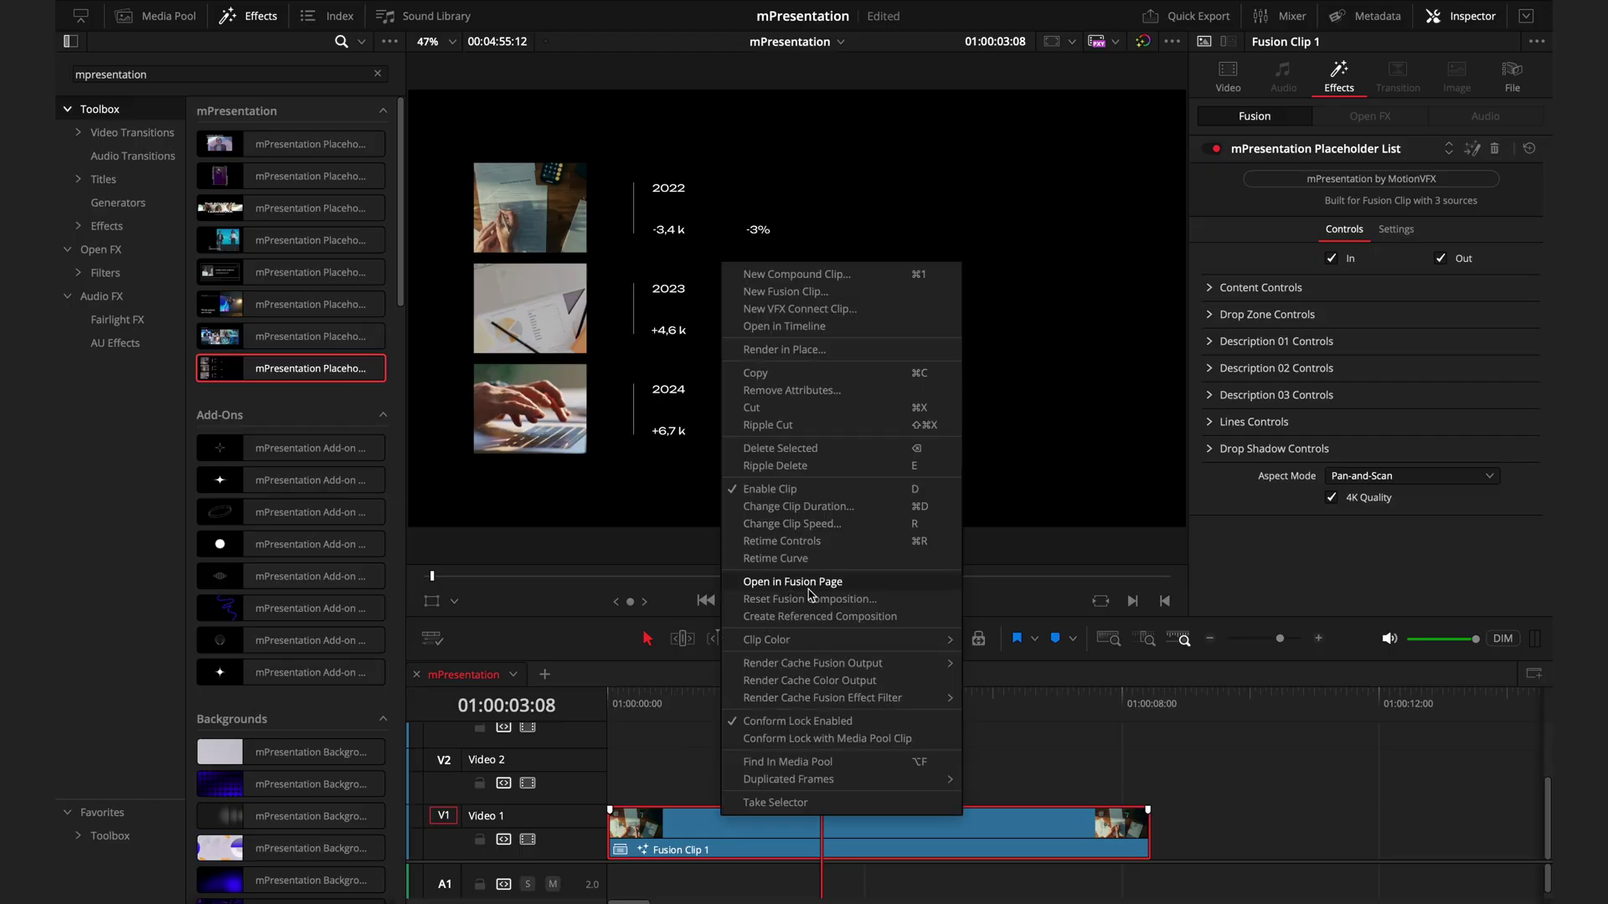
click(819, 327)
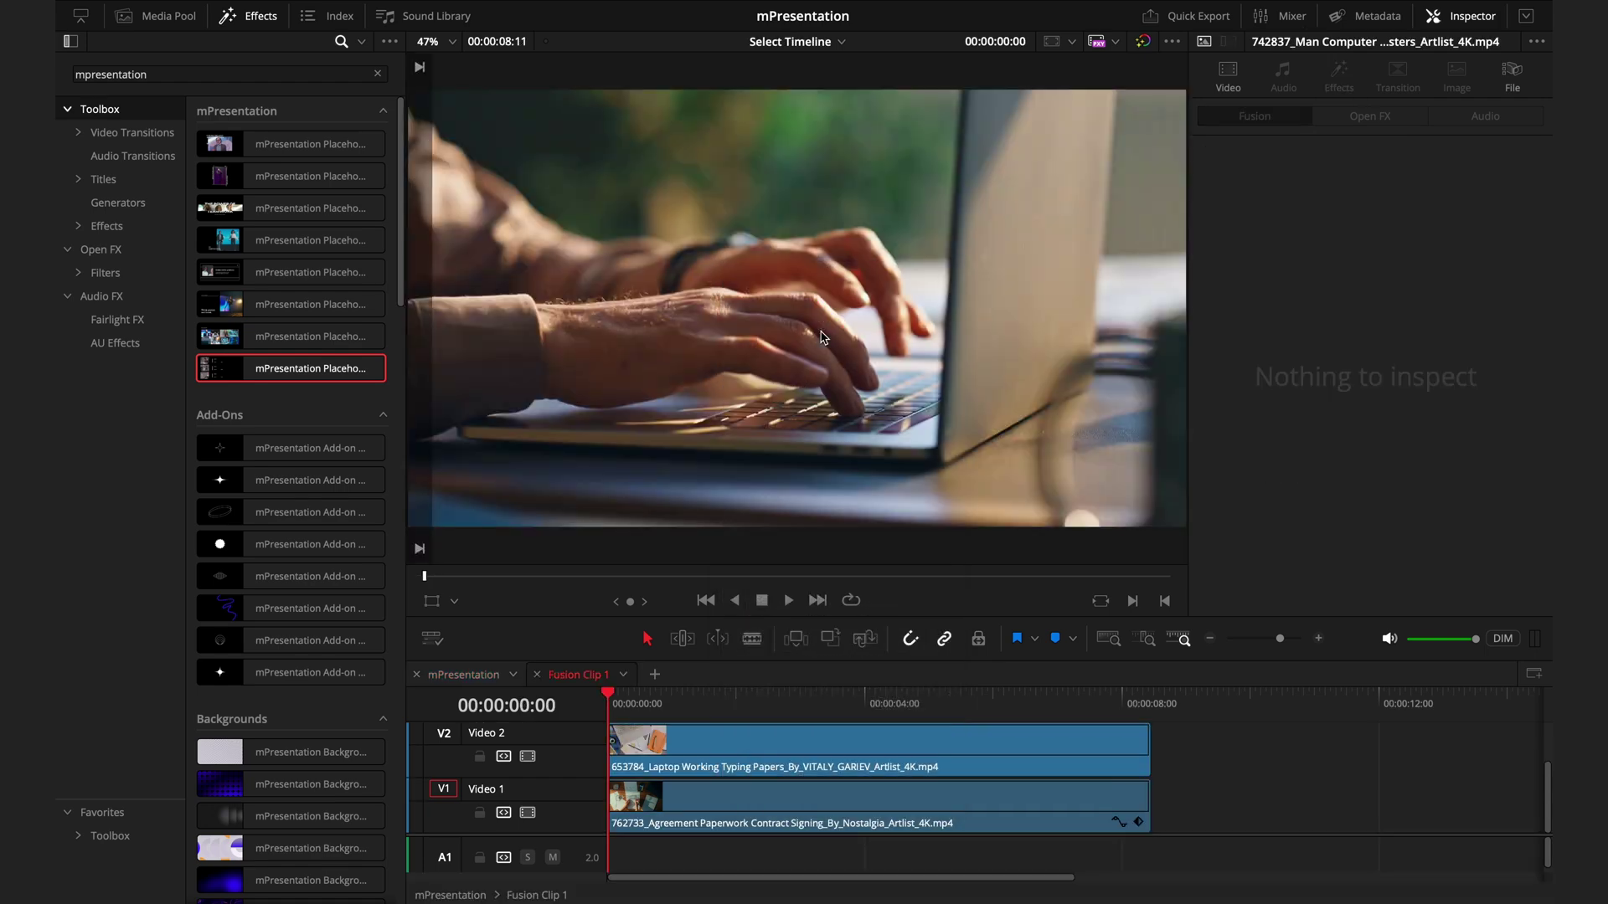
drag(684, 750, 970, 811)
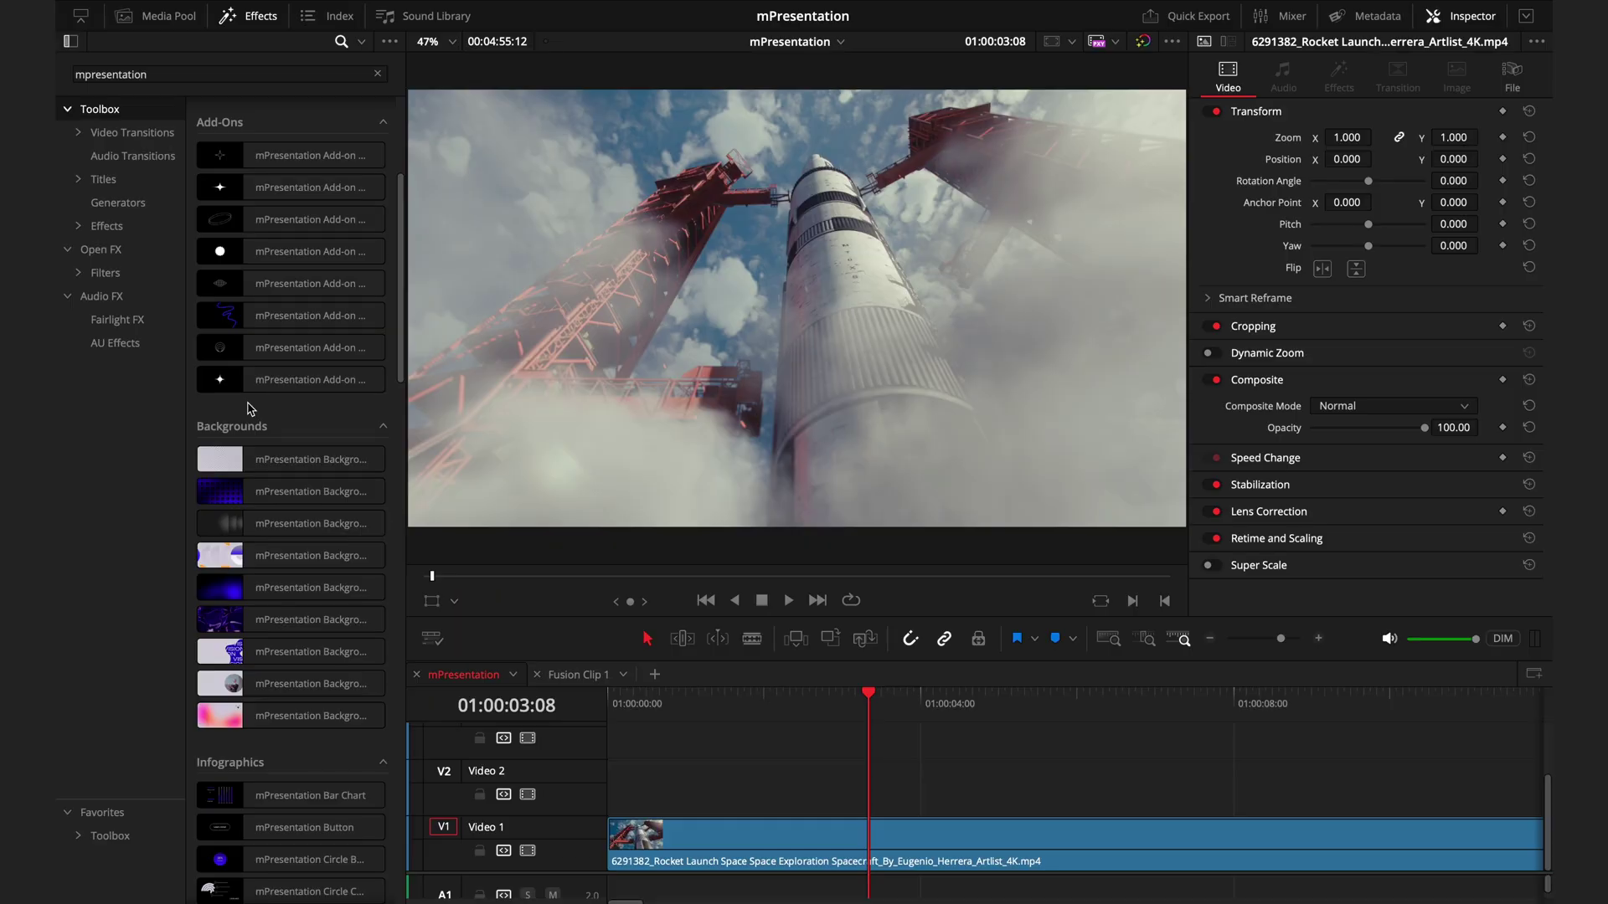
Add the mPresentation Add-on 01 star title on Video 2 above the rocket clip and preview it.
click(111, 181)
scroll(339, 260, up, 3)
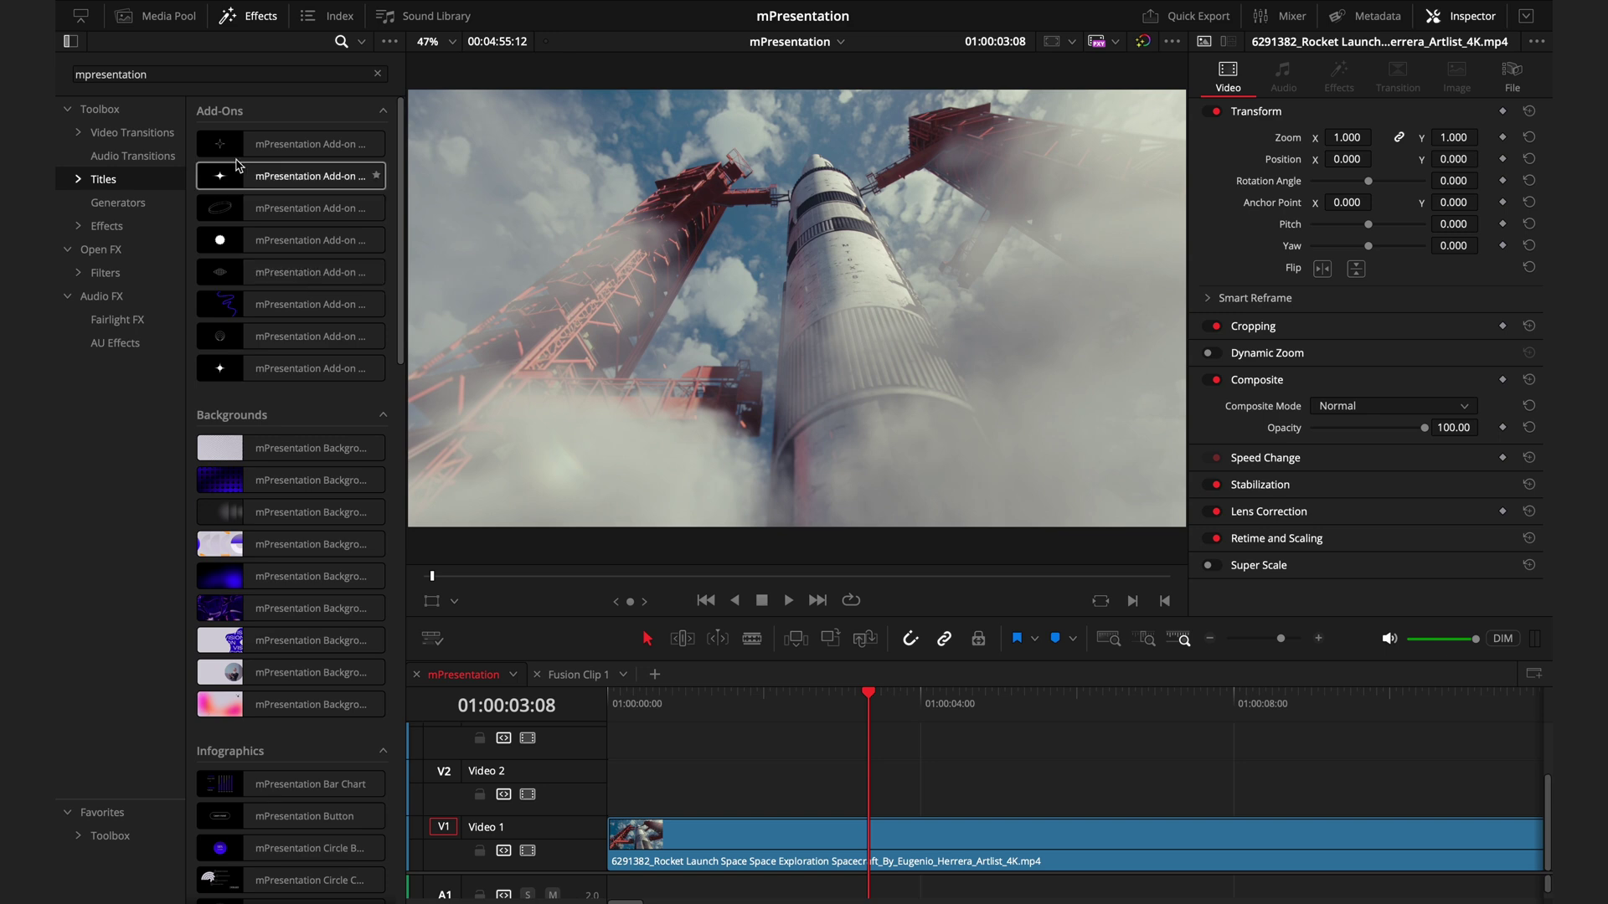
drag(285, 144, 827, 811)
key(space)
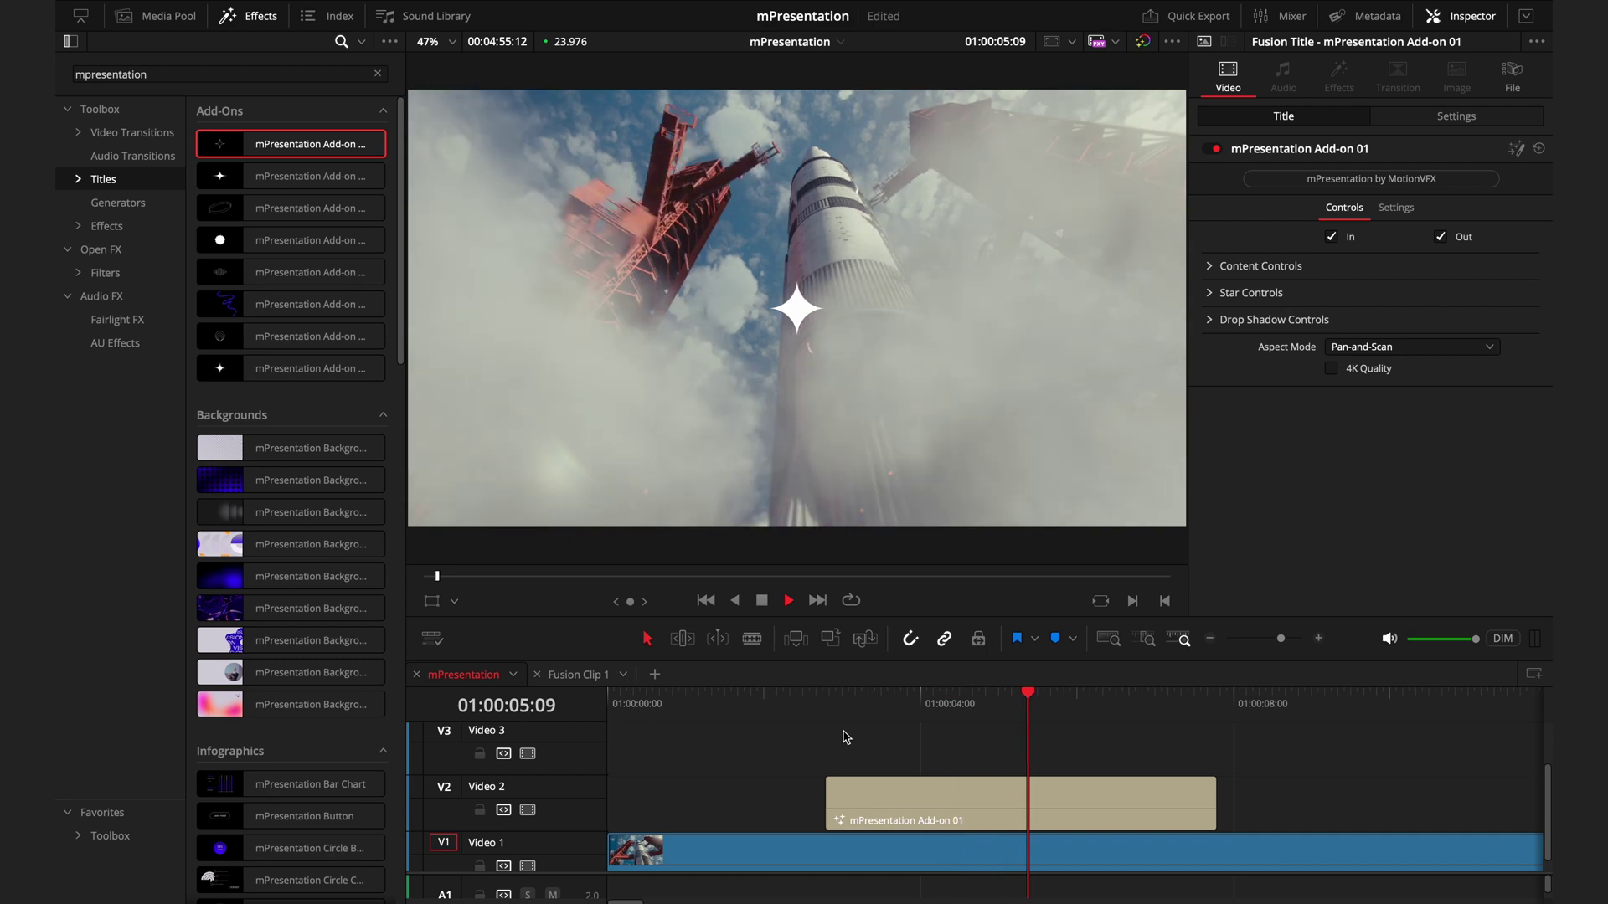
key(space)
click(967, 781)
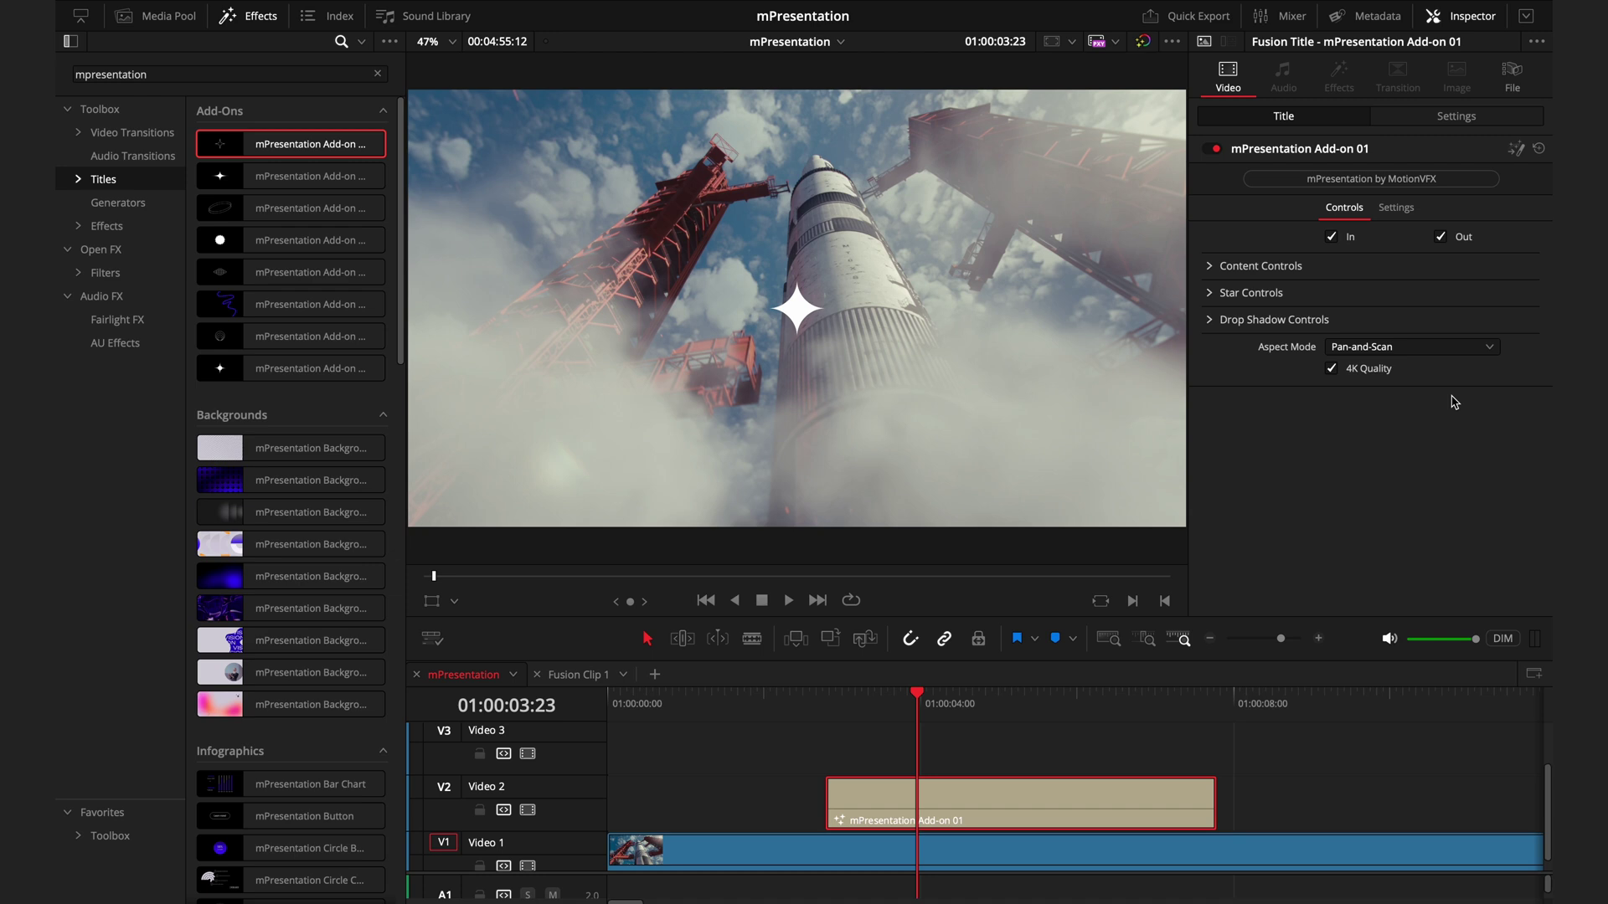
Bring up the star add-on's Star Controls, toggle the star off and on, and save.
click(1211, 267)
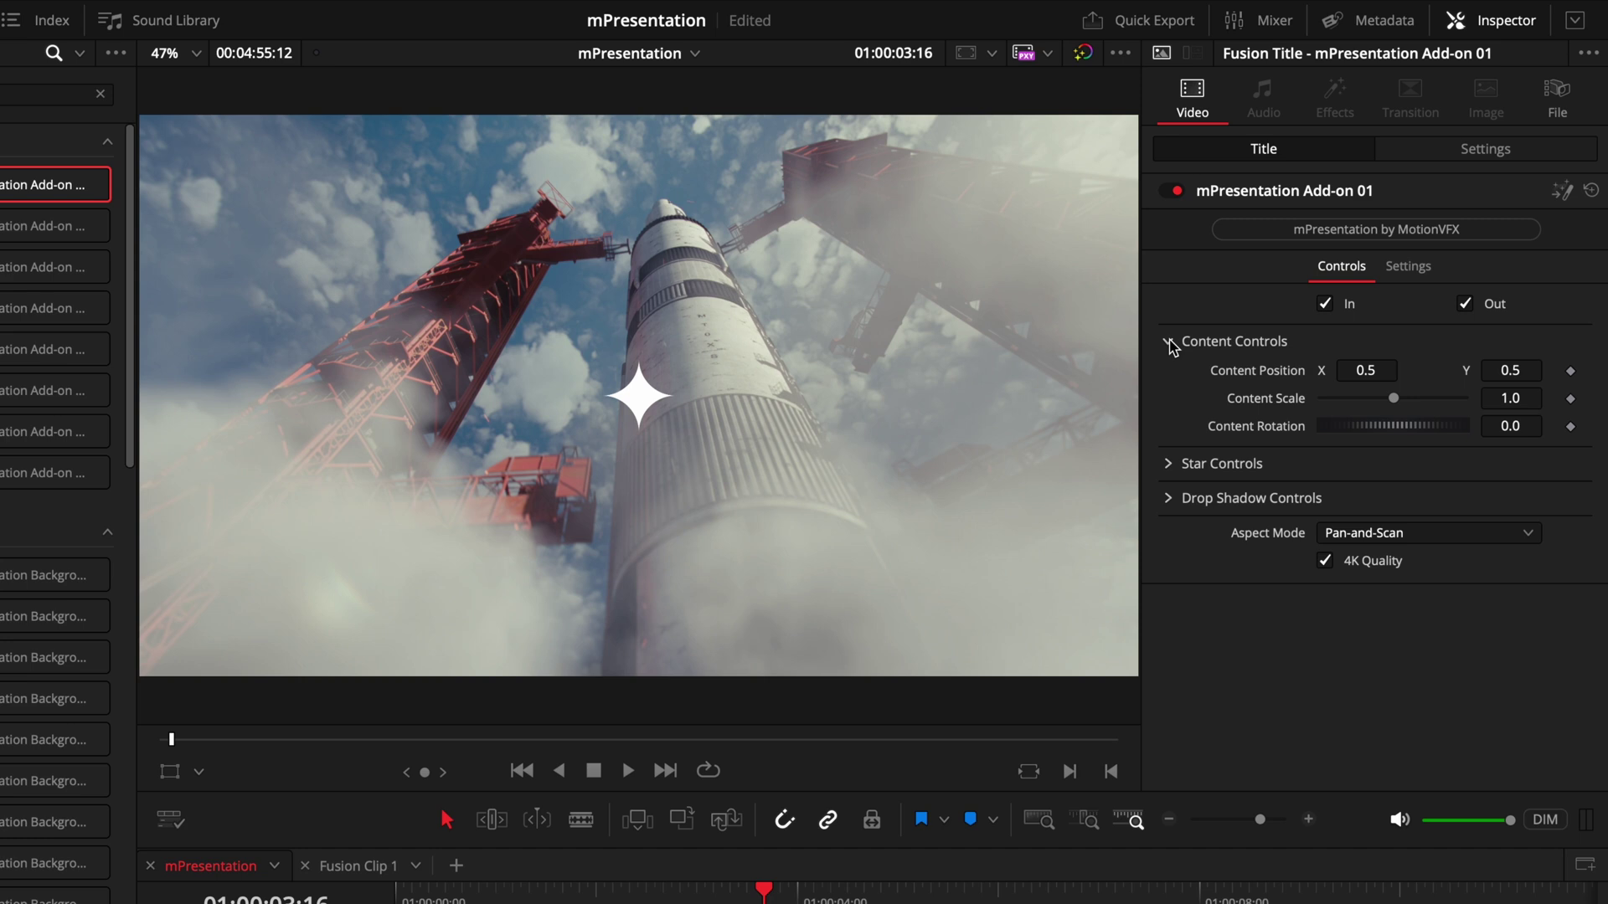
click(1169, 343)
click(1169, 378)
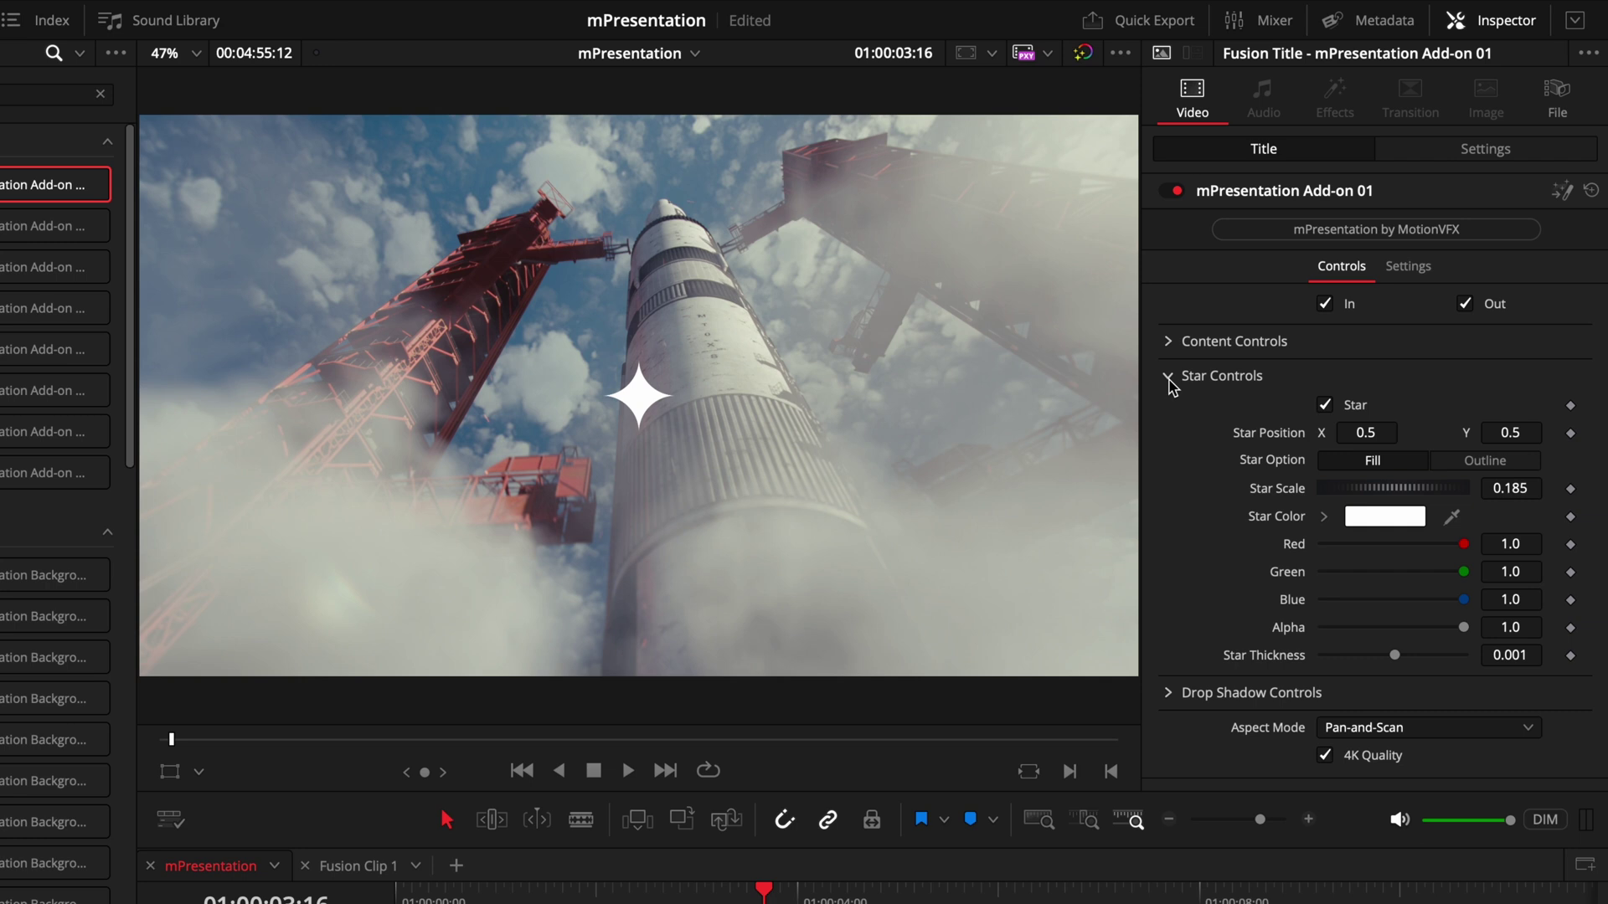
click(1326, 406)
click(1326, 407)
key(ctrl+s)
Keep the star a solid white fill and enlarge it to Star Scale 0.678.
drag(1370, 429, 1273, 431)
click(1467, 457)
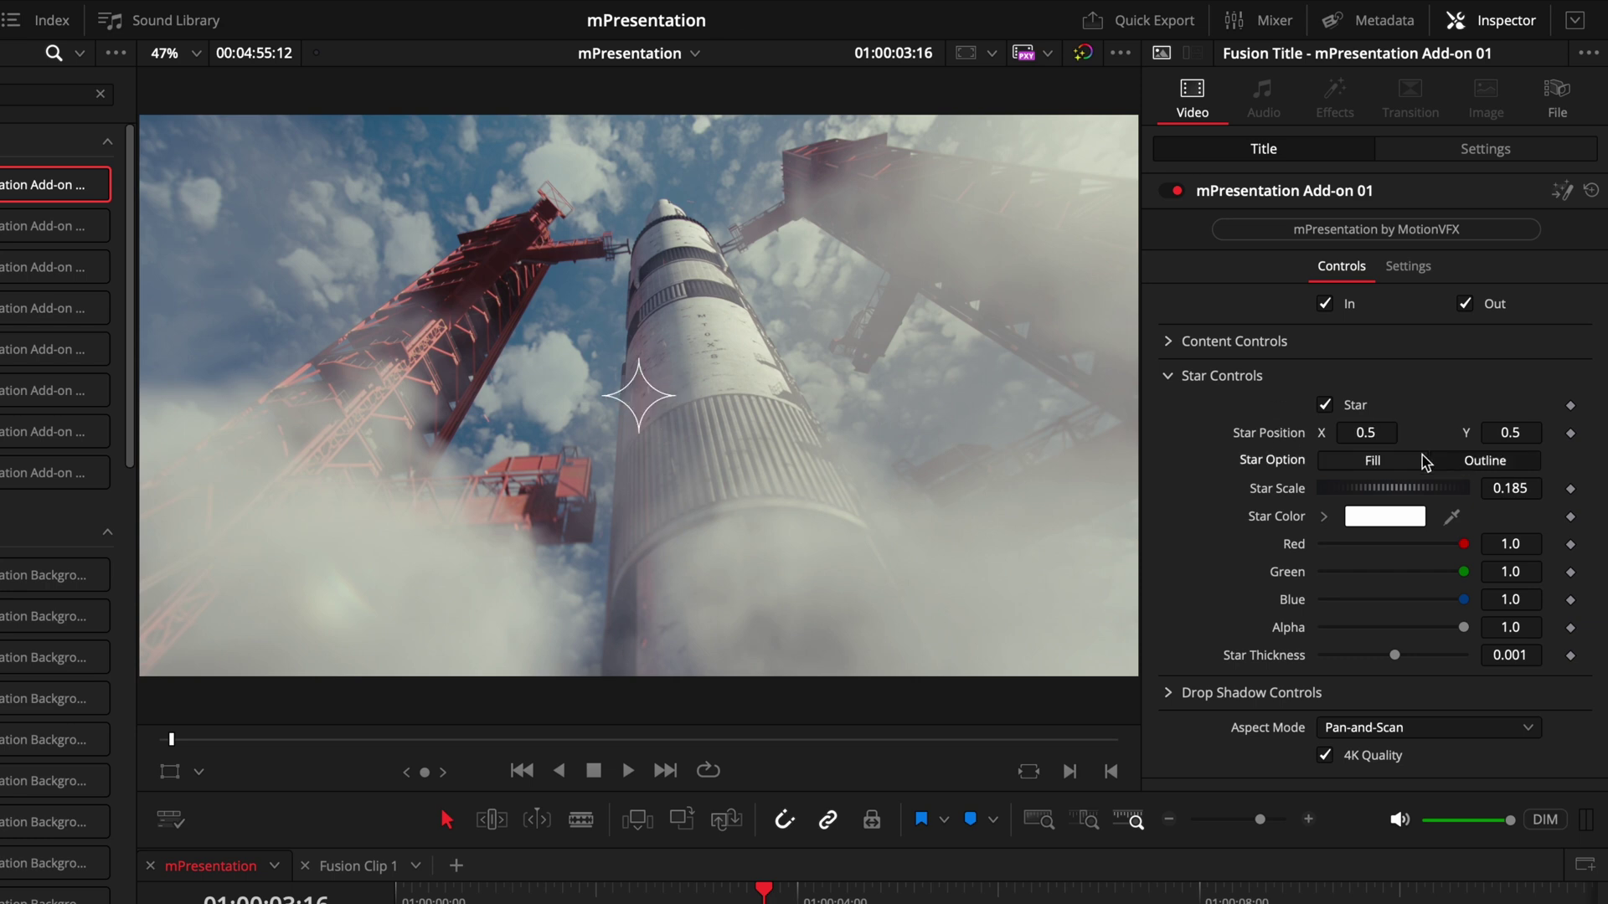
click(1424, 460)
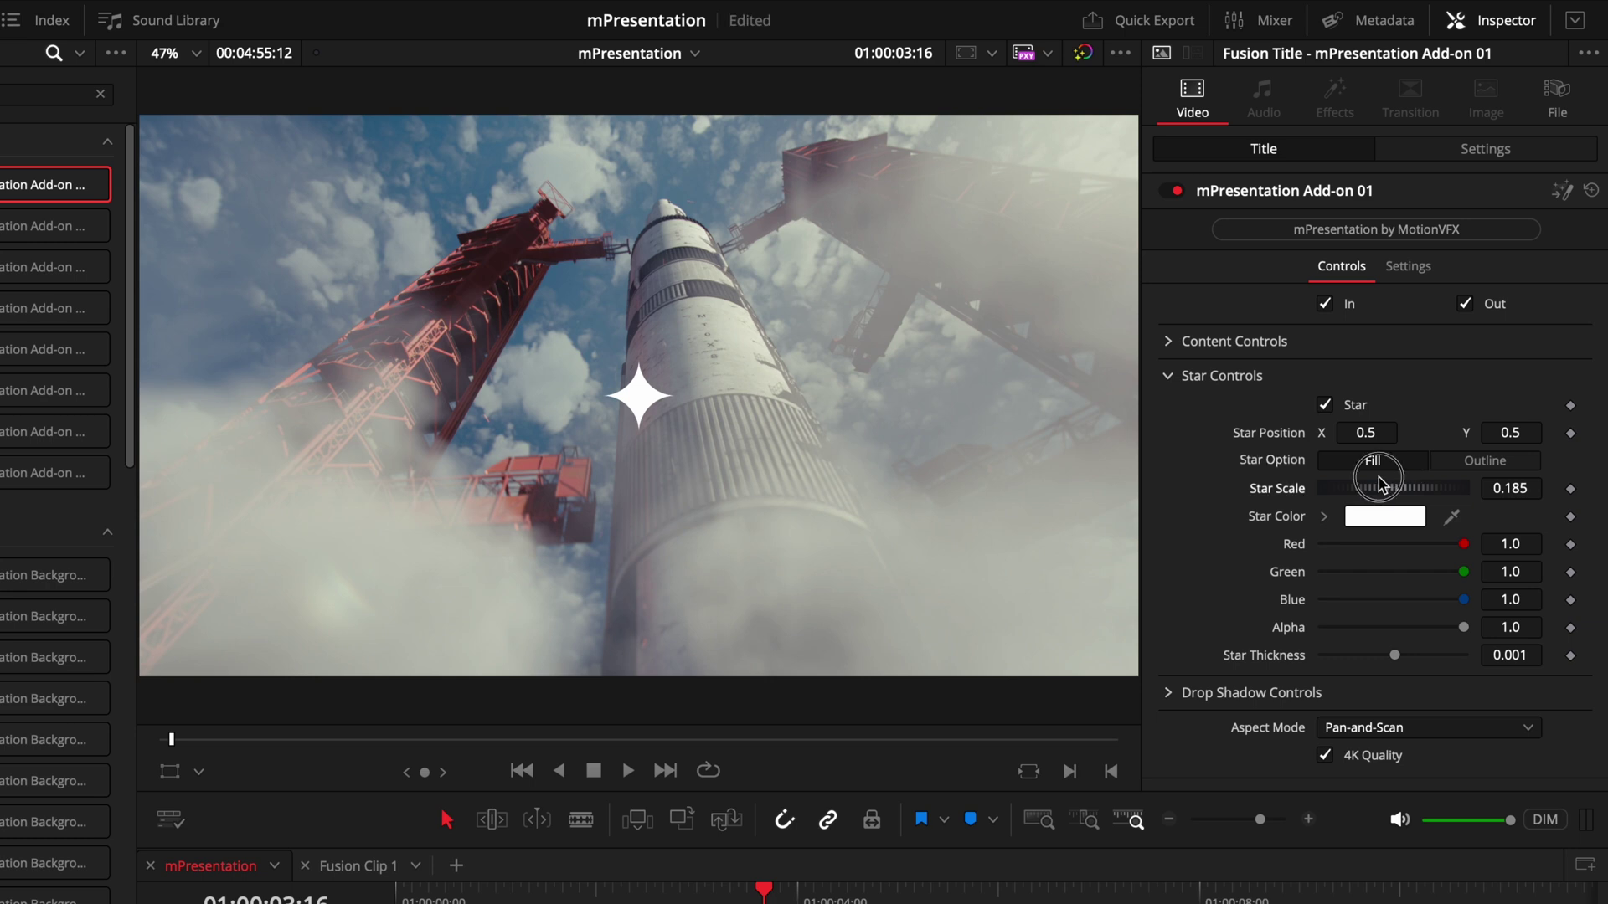
mouse_move(1417, 484)
mouse_down()
mouse_move(1446, 481)
mouse_move(1423, 492)
mouse_up()
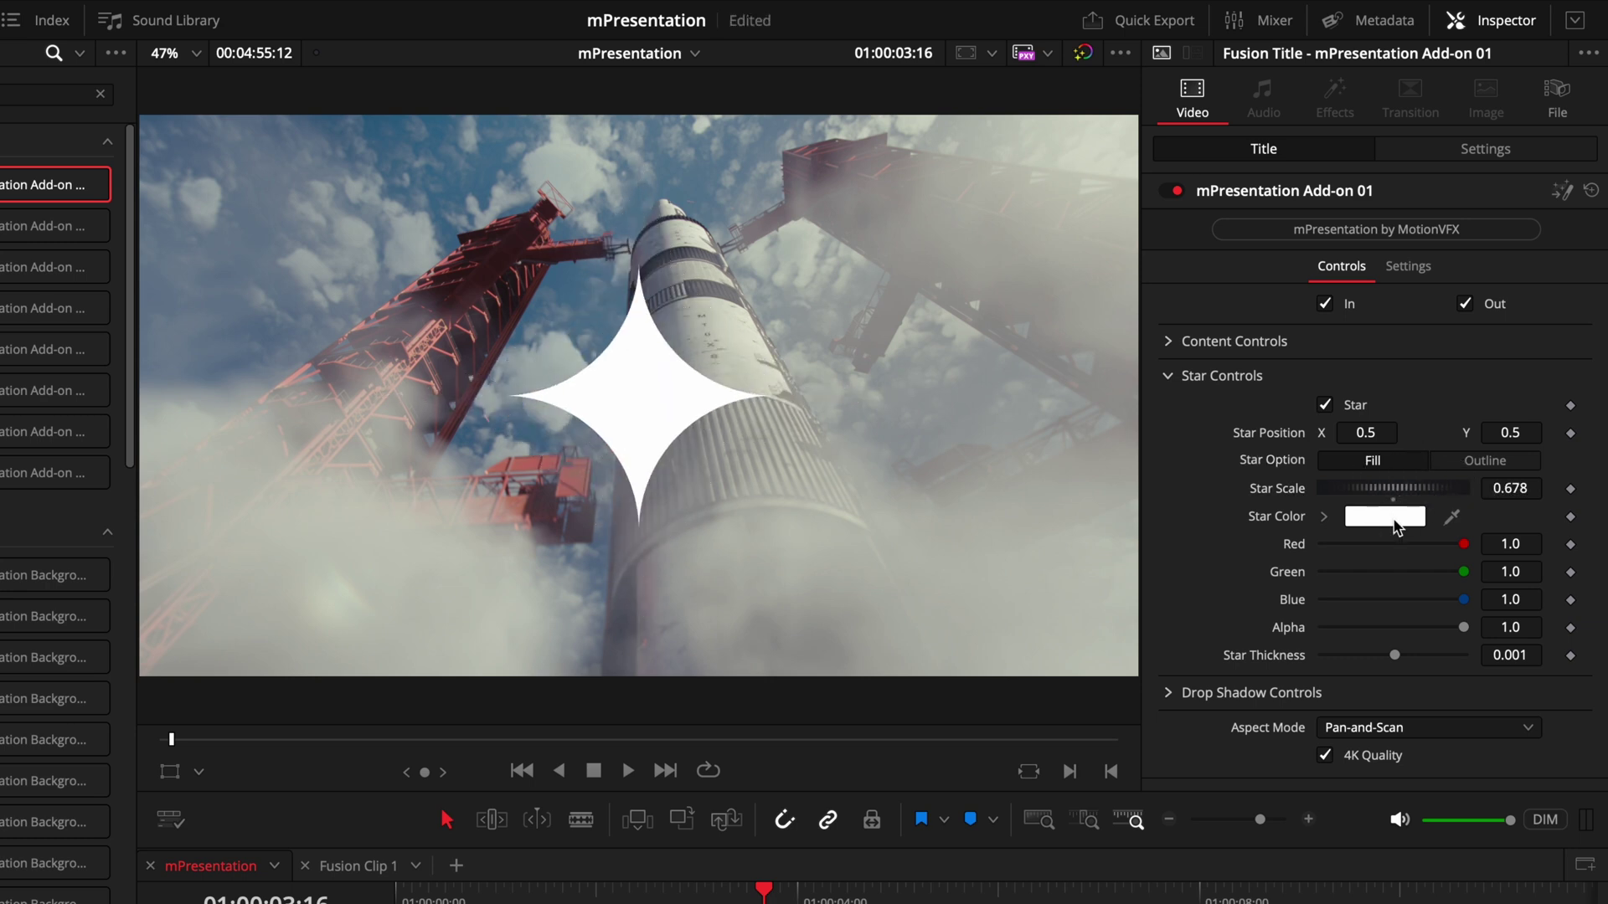
click(1390, 519)
click(1102, 341)
click(1051, 279)
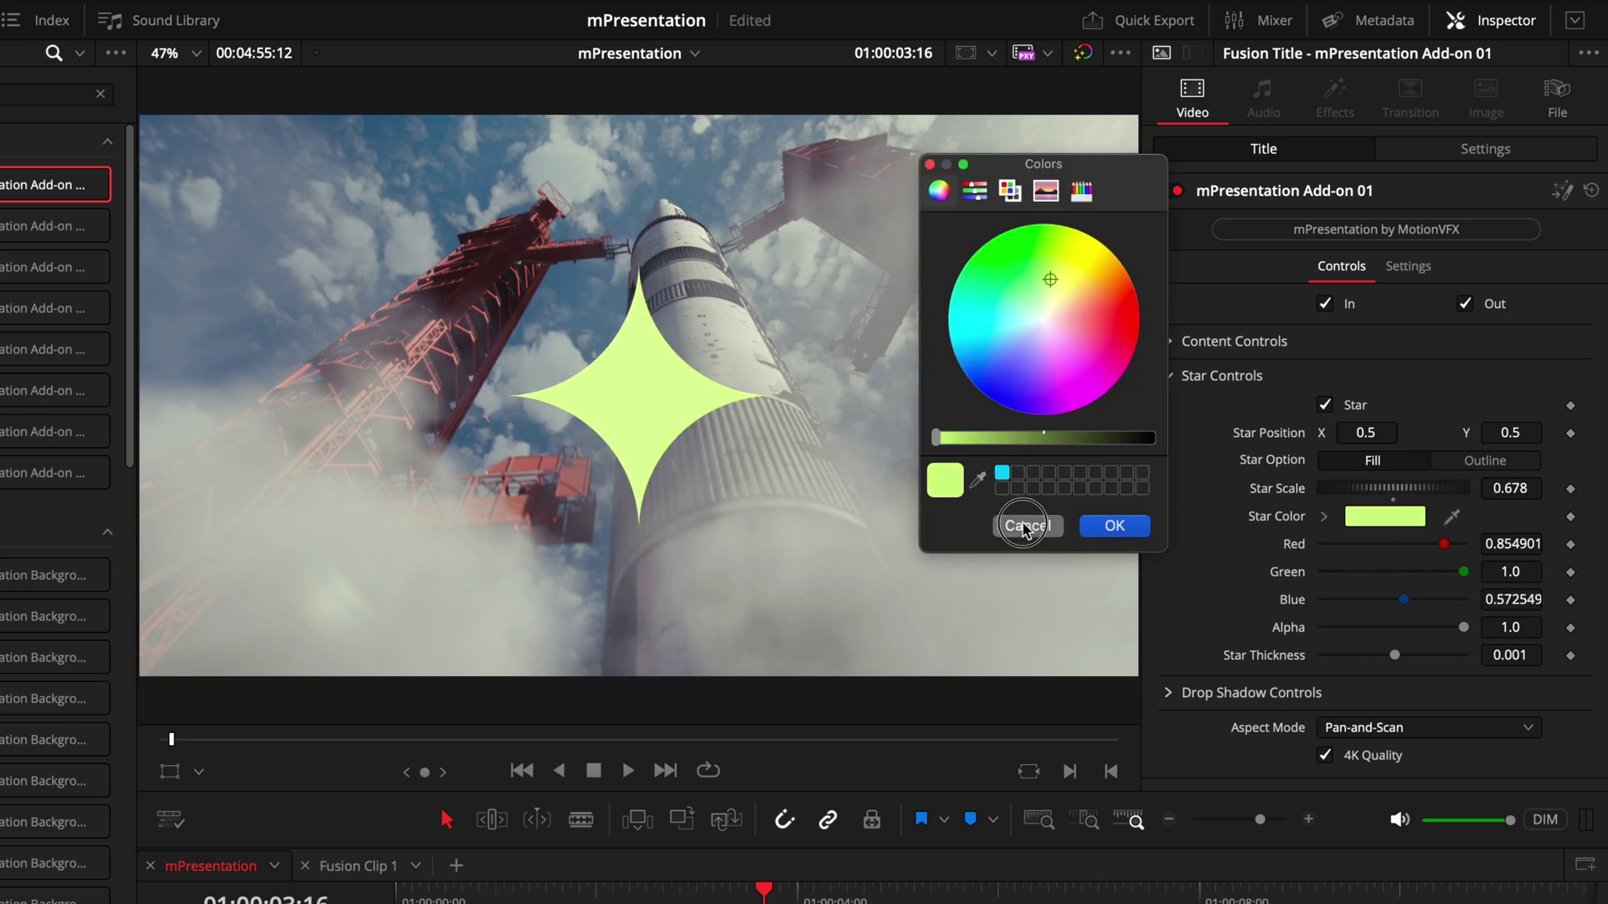
click(1027, 526)
Thicken the star's line to 0.029 while keeping it solid.
mouse_move(1394, 655)
mouse_down()
mouse_move(1442, 655)
mouse_move(1392, 658)
mouse_move(1411, 656)
mouse_up()
click(1457, 463)
click(1357, 460)
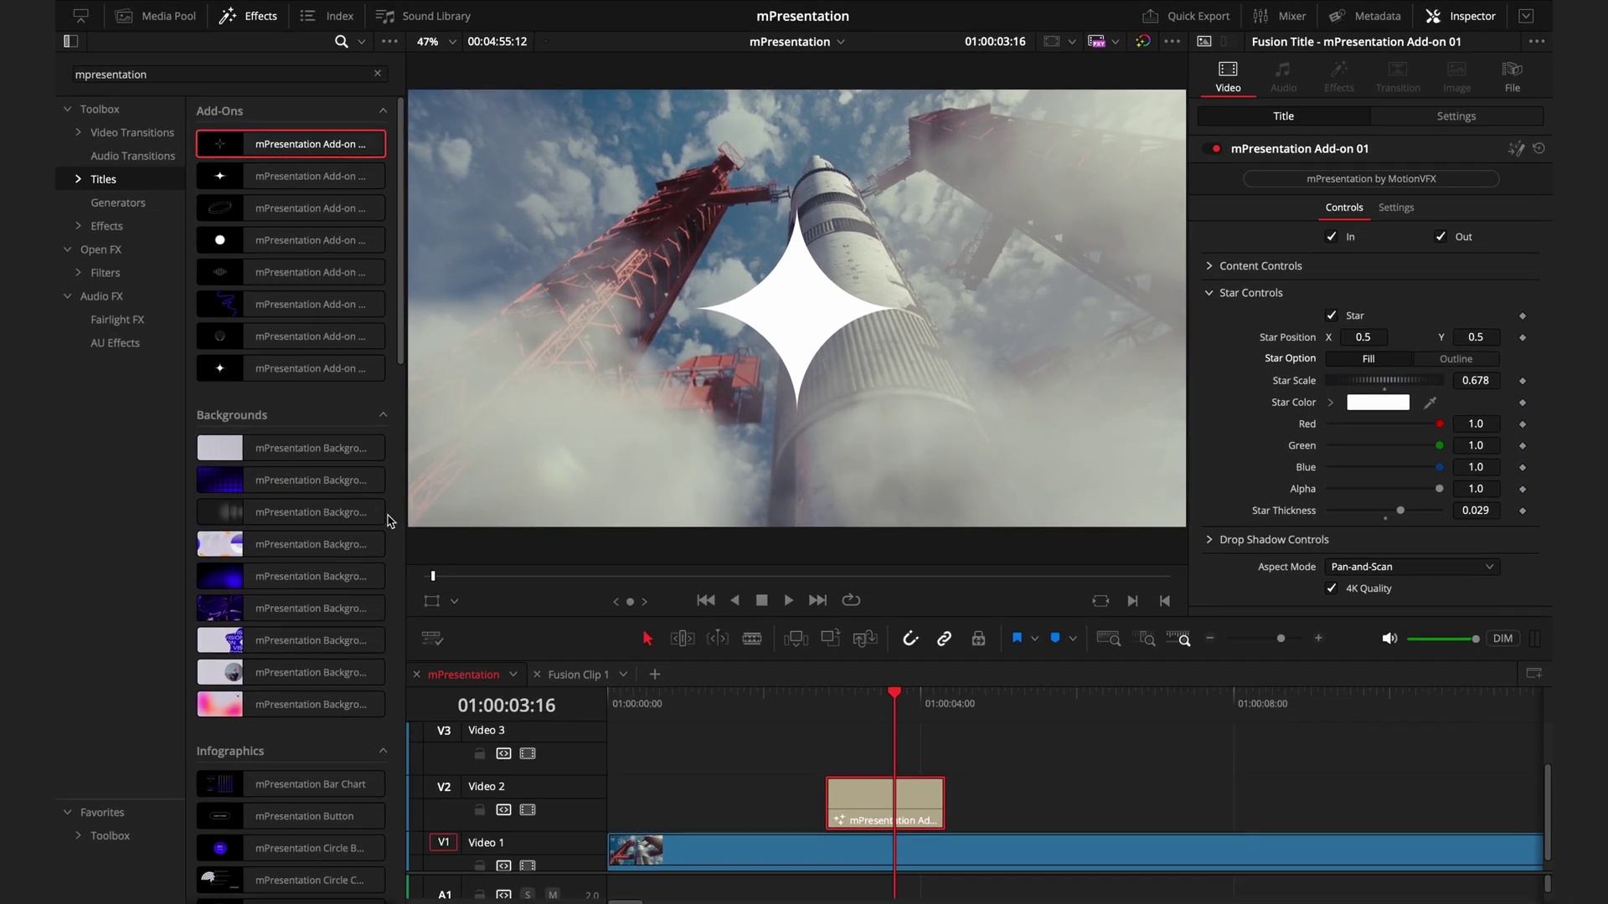
scroll(377, 744, down, 4)
click(310, 628)
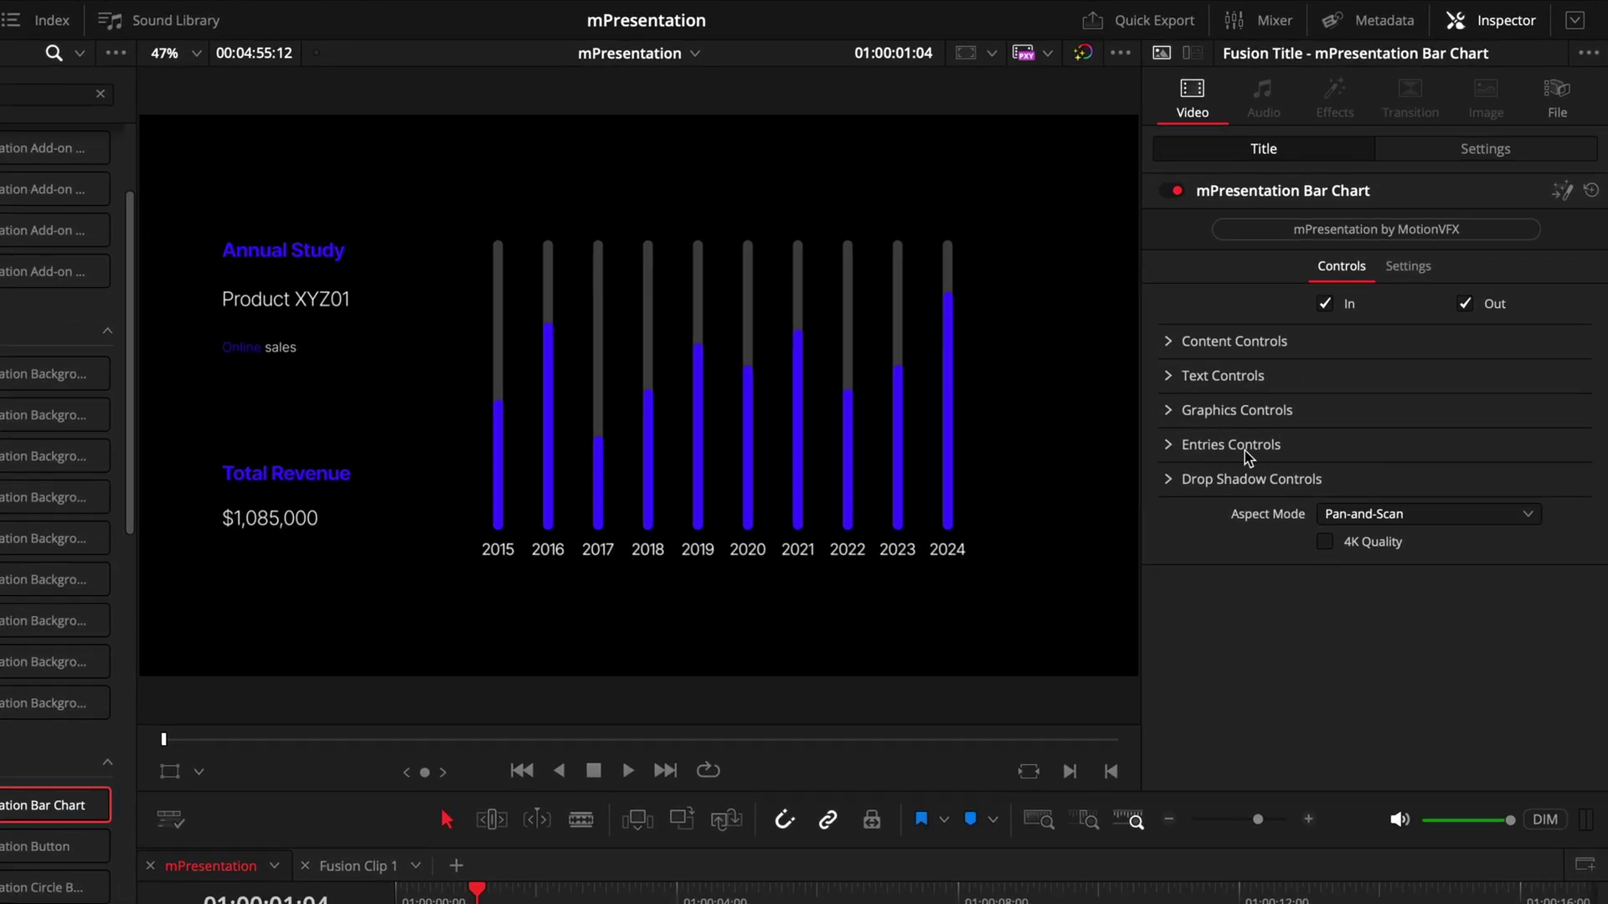
click(1324, 543)
click(1169, 344)
click(1168, 344)
click(1169, 378)
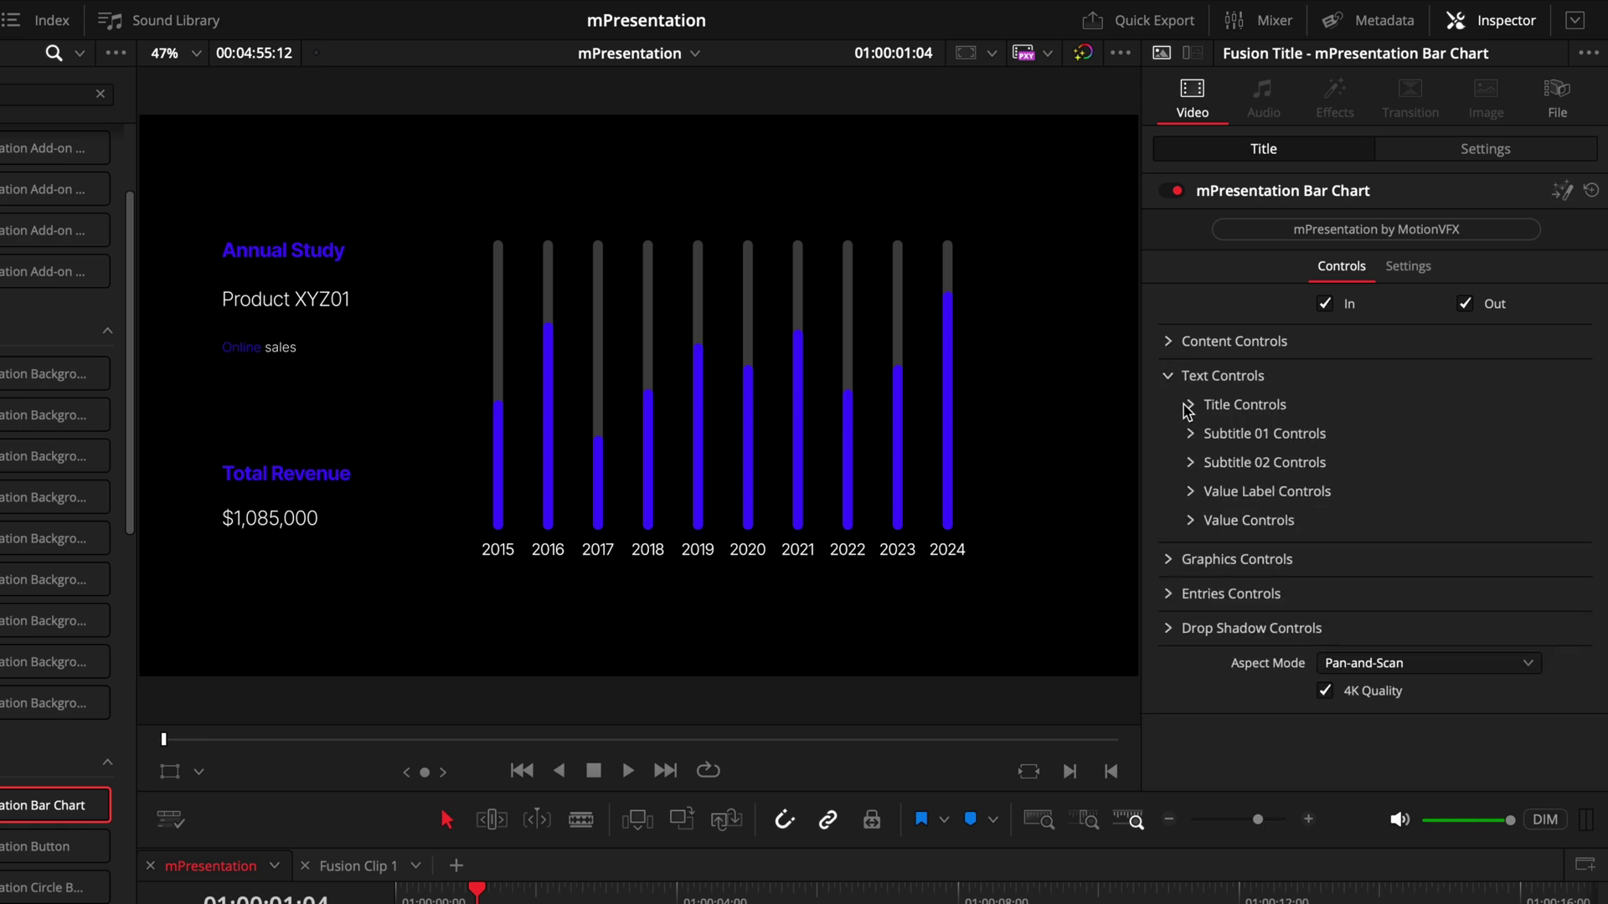
click(1189, 407)
click(1190, 407)
click(1191, 407)
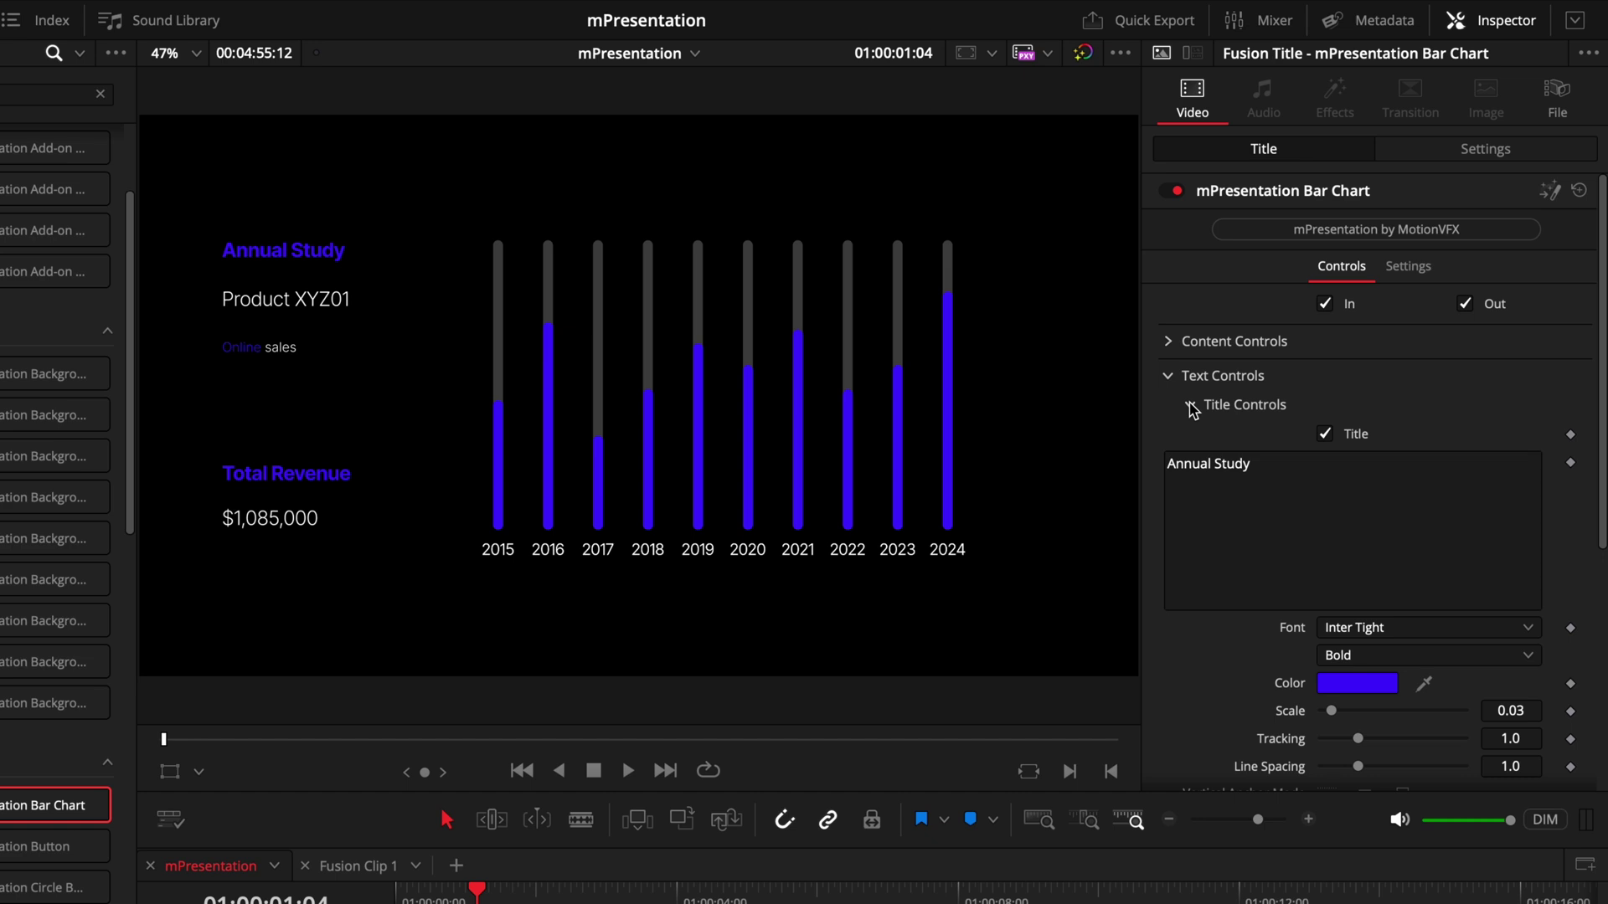
drag(1273, 465, 1193, 465)
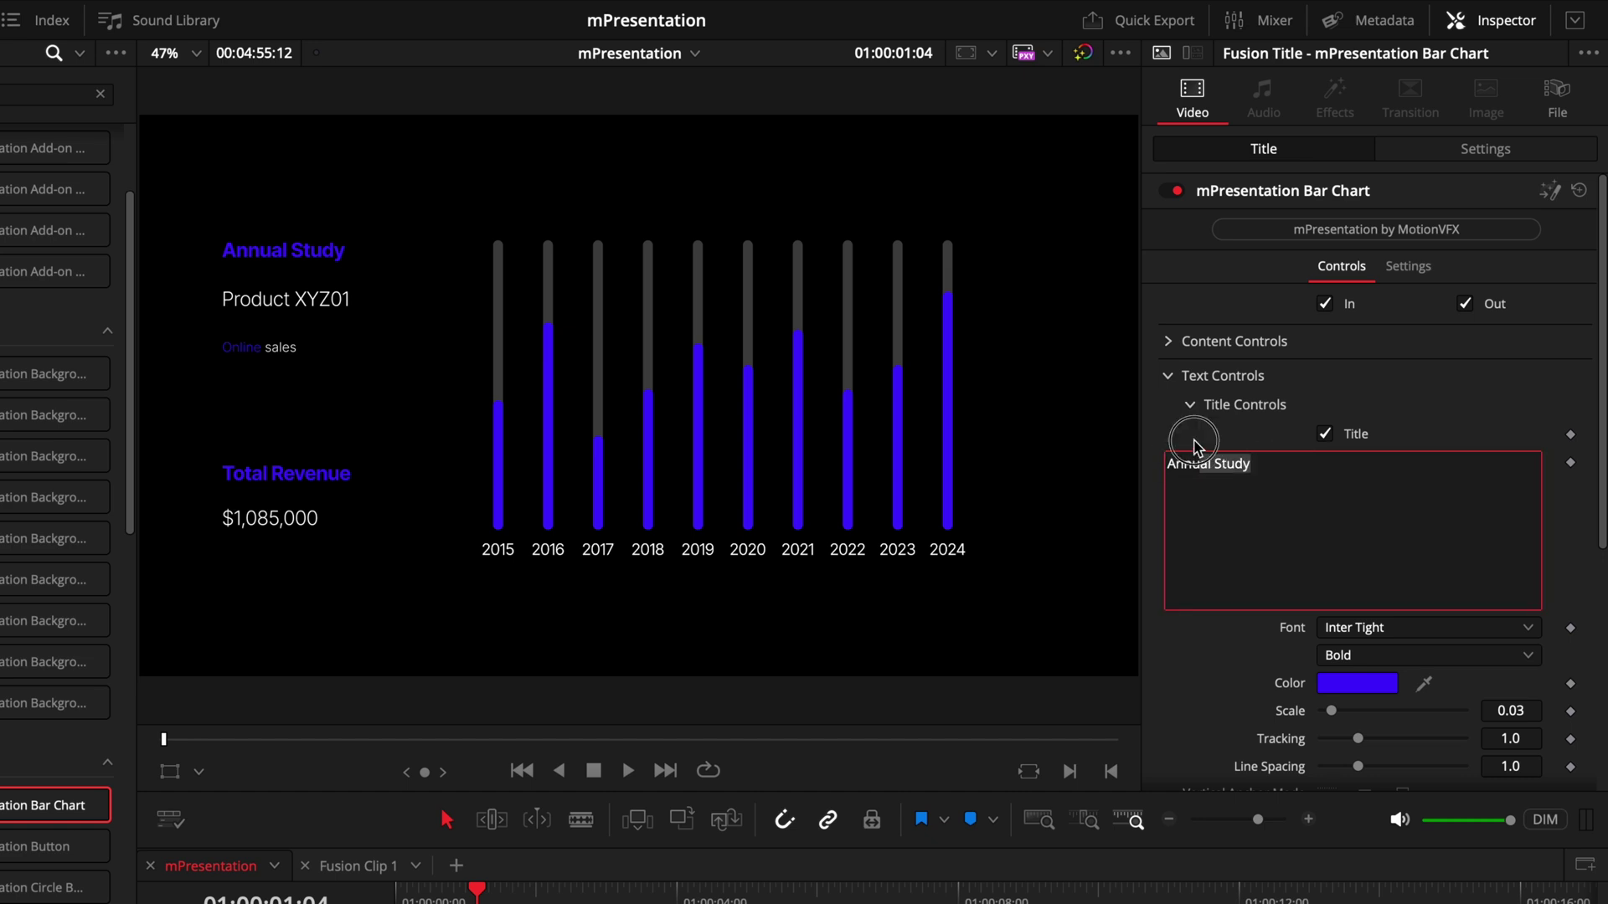
click(1323, 435)
click(1324, 435)
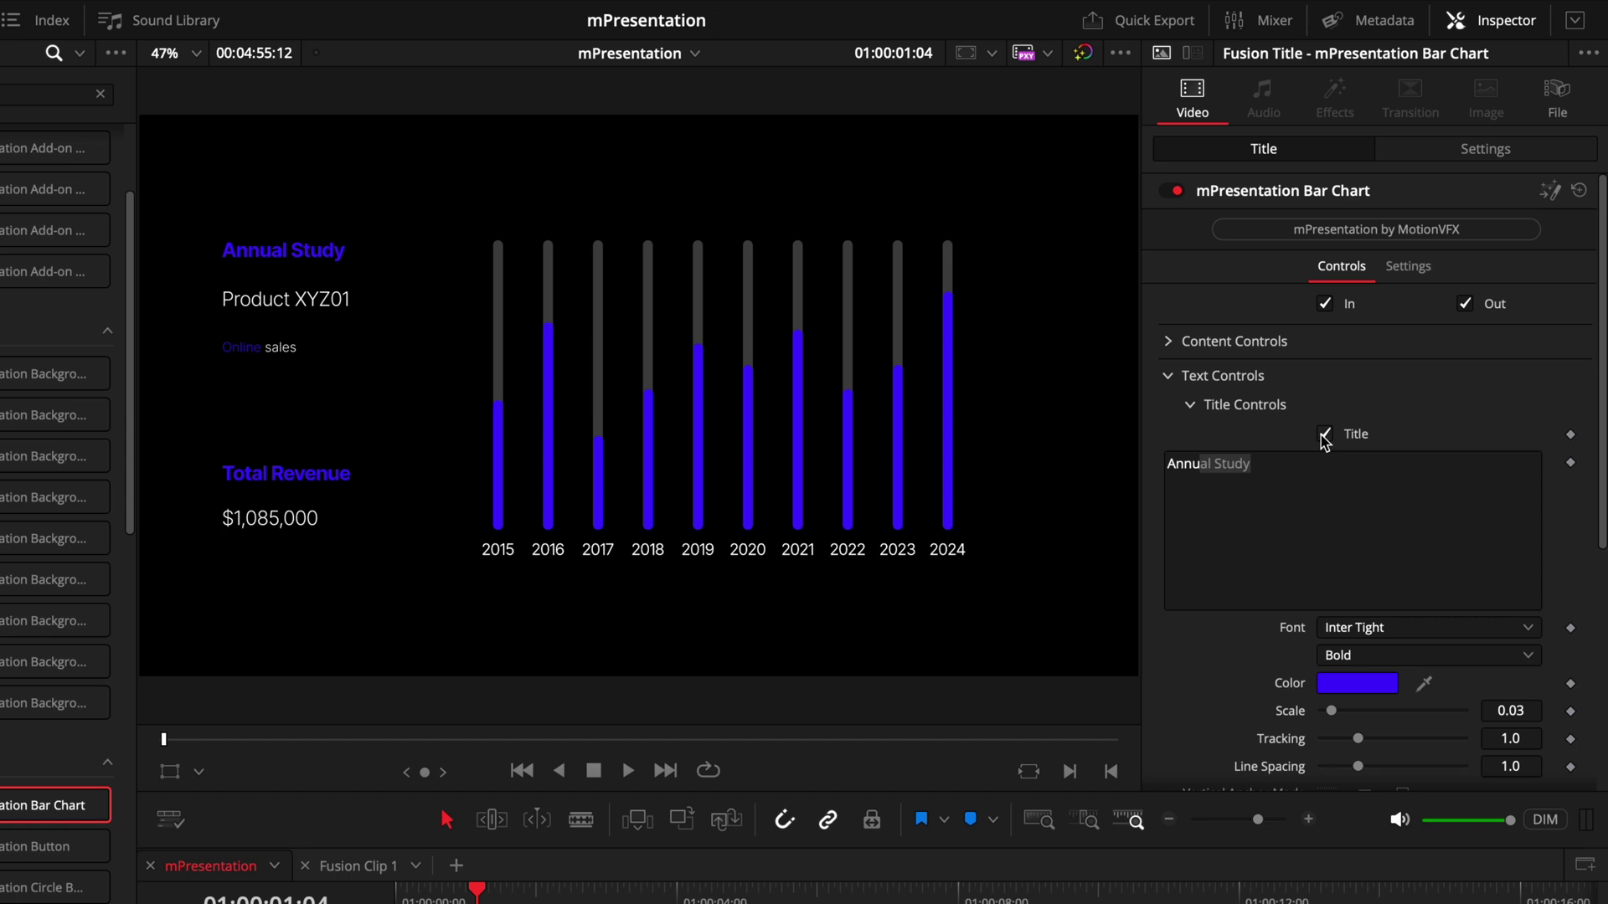
scroll(1324, 442, down, 3)
click(1196, 266)
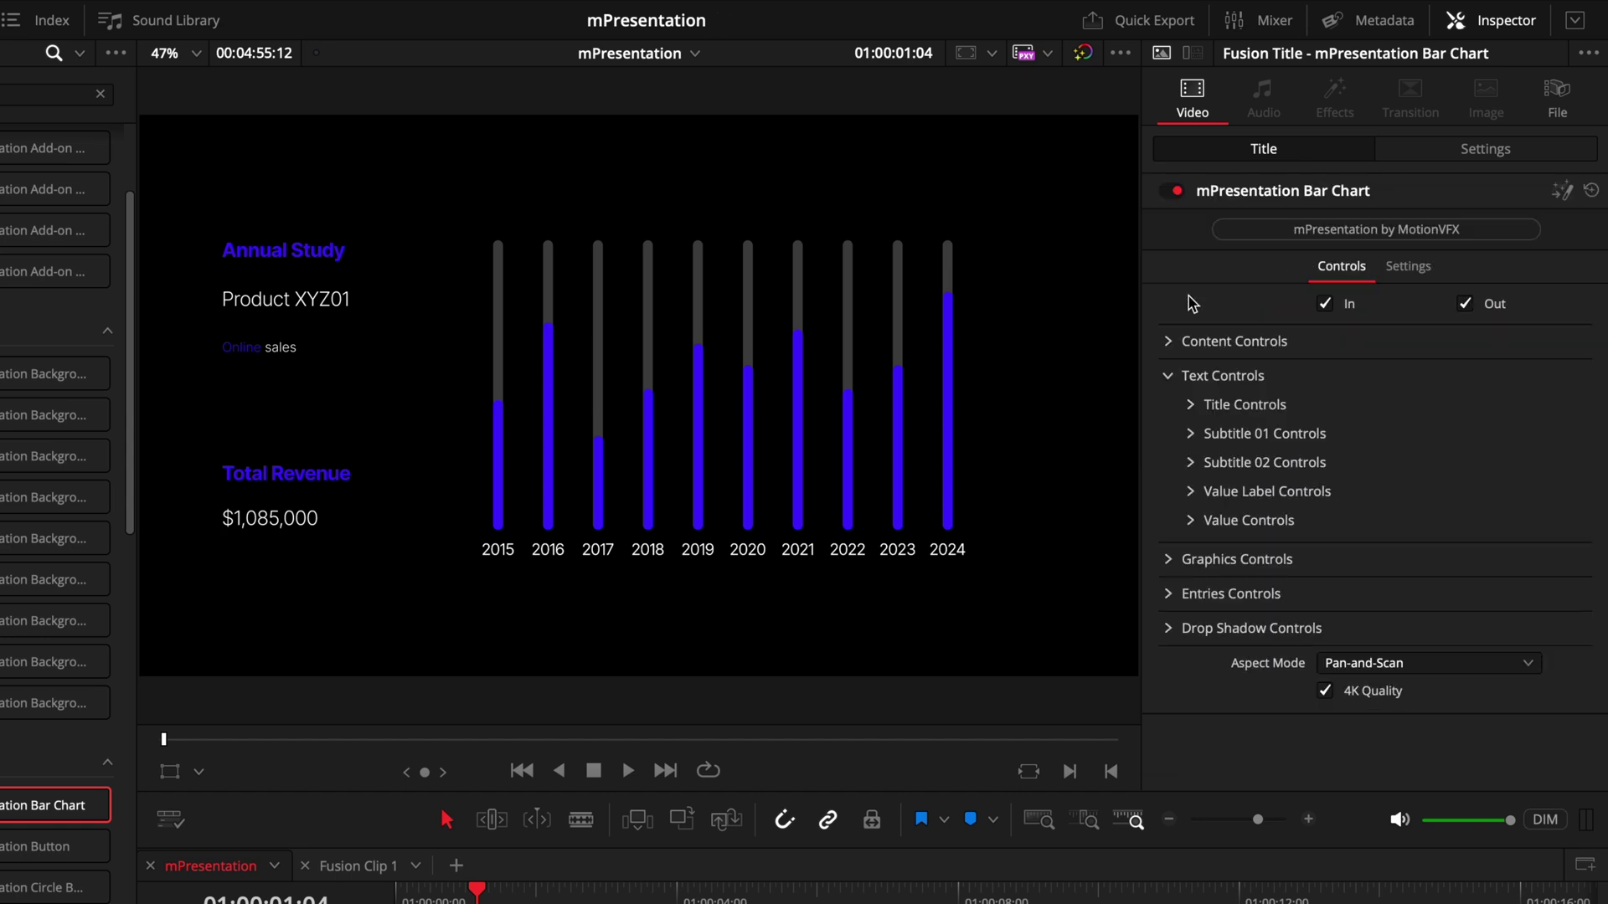
click(1191, 463)
scroll(1281, 561, down, 2)
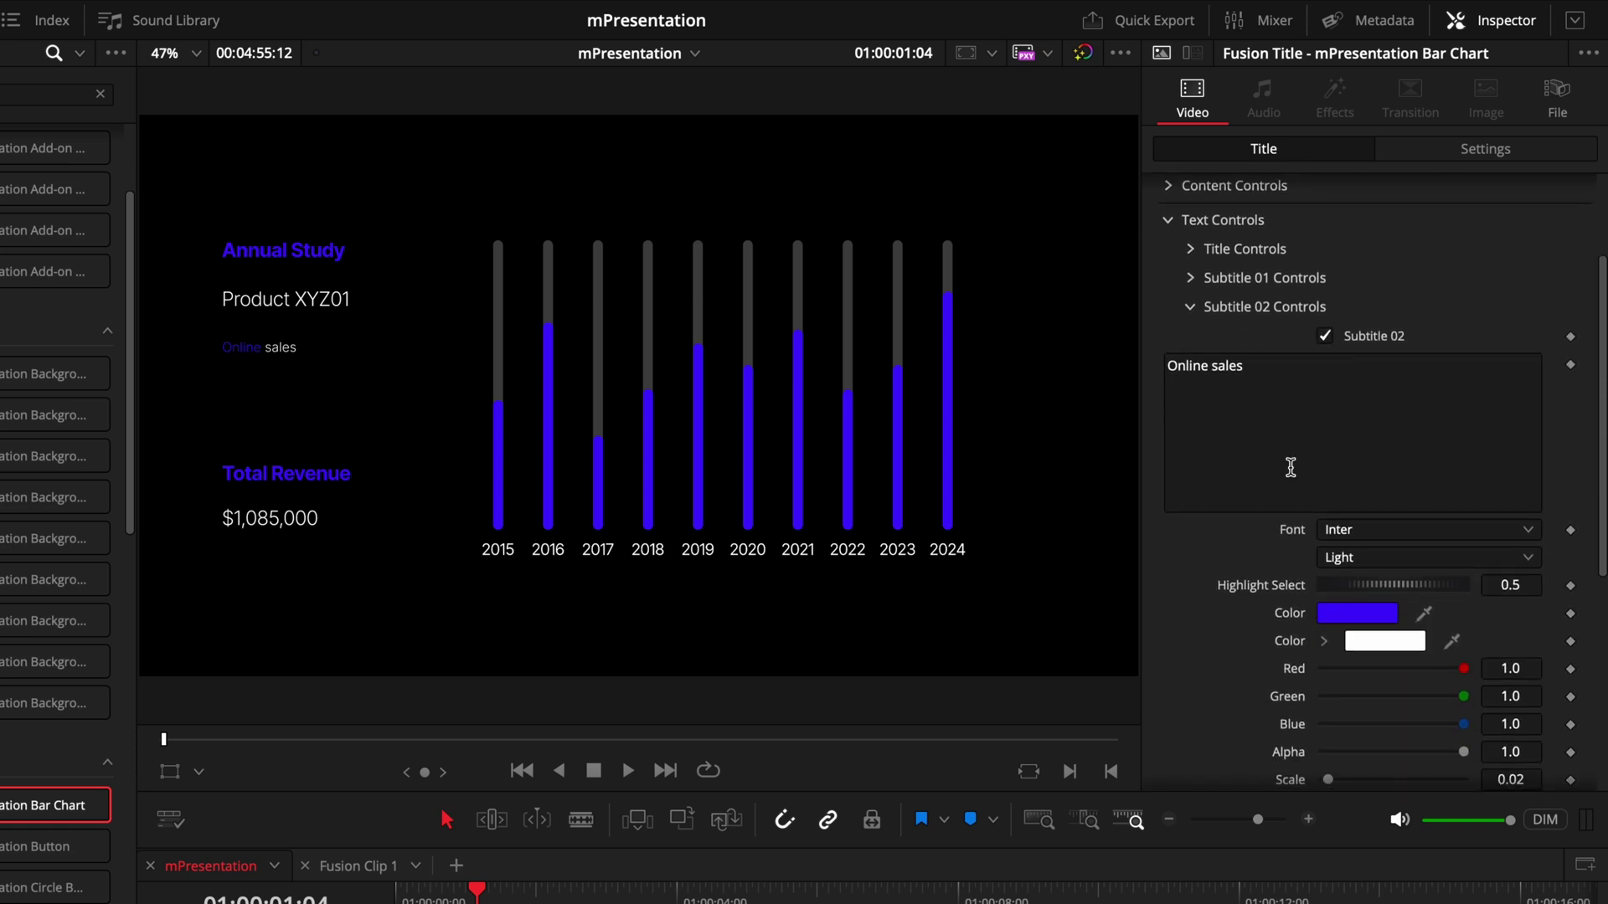
scroll(1290, 467, down, 2)
scroll(1248, 335, up, 4)
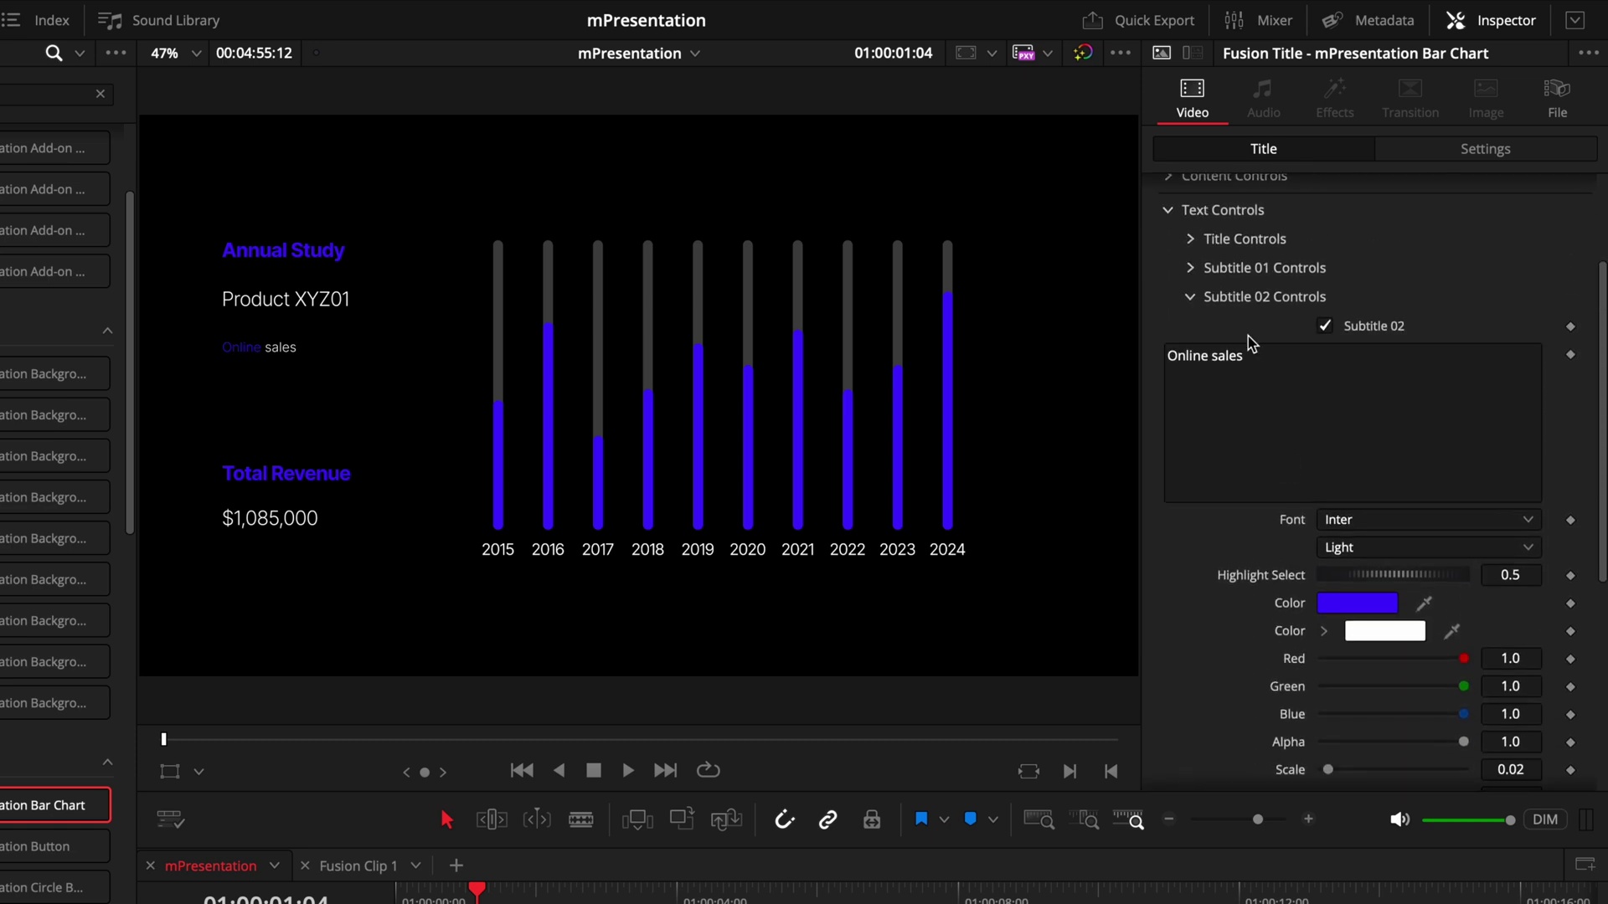
click(1224, 379)
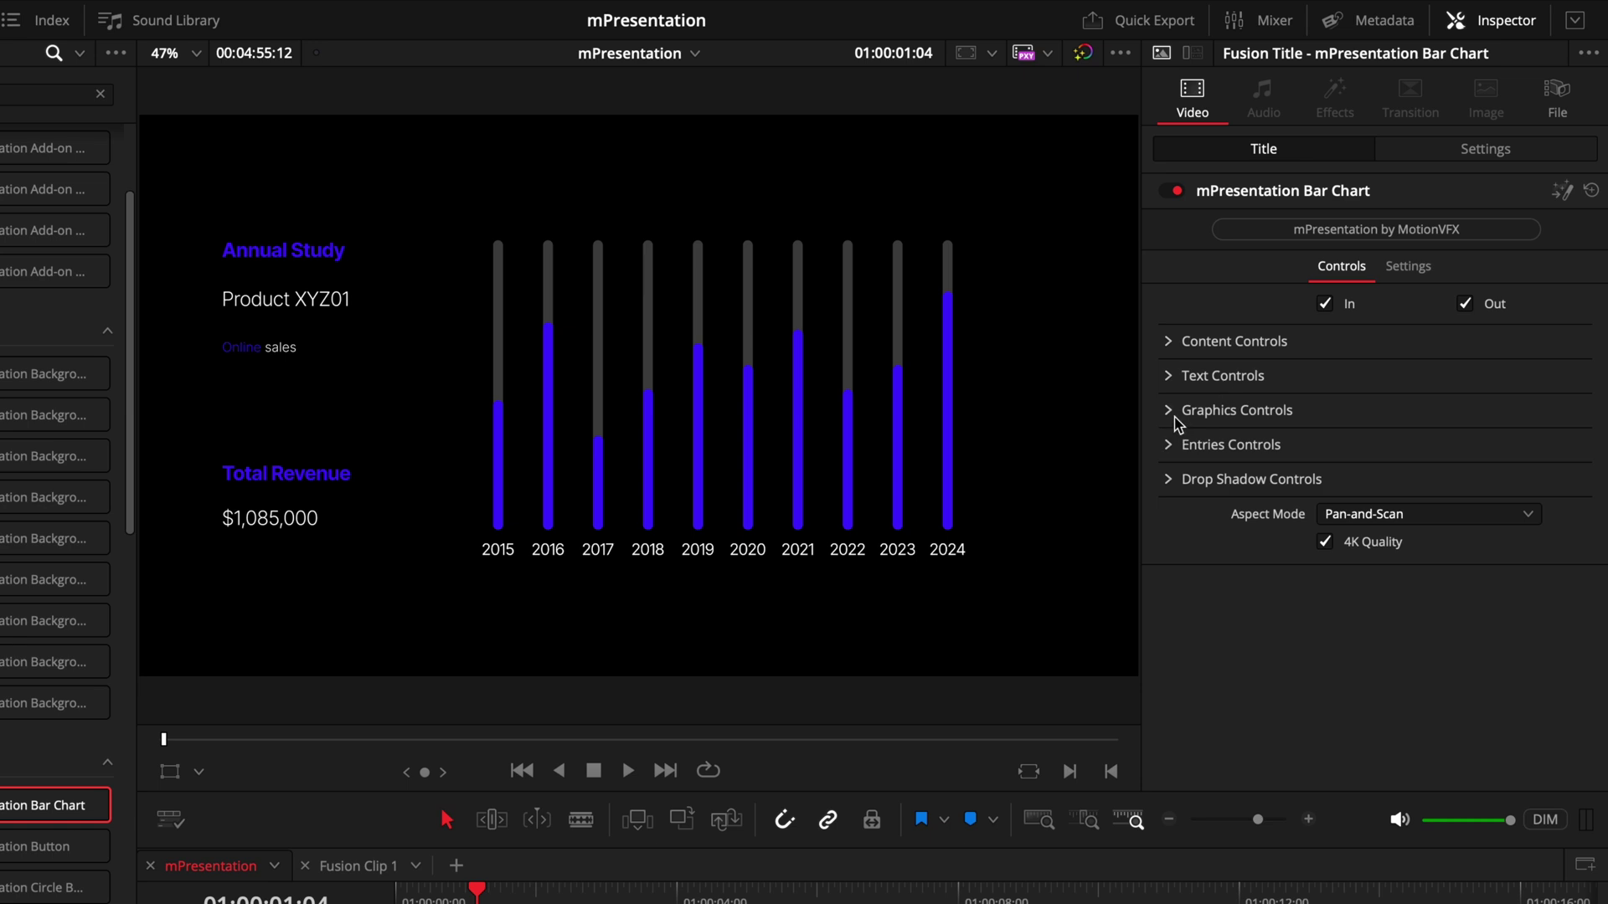
click(1169, 444)
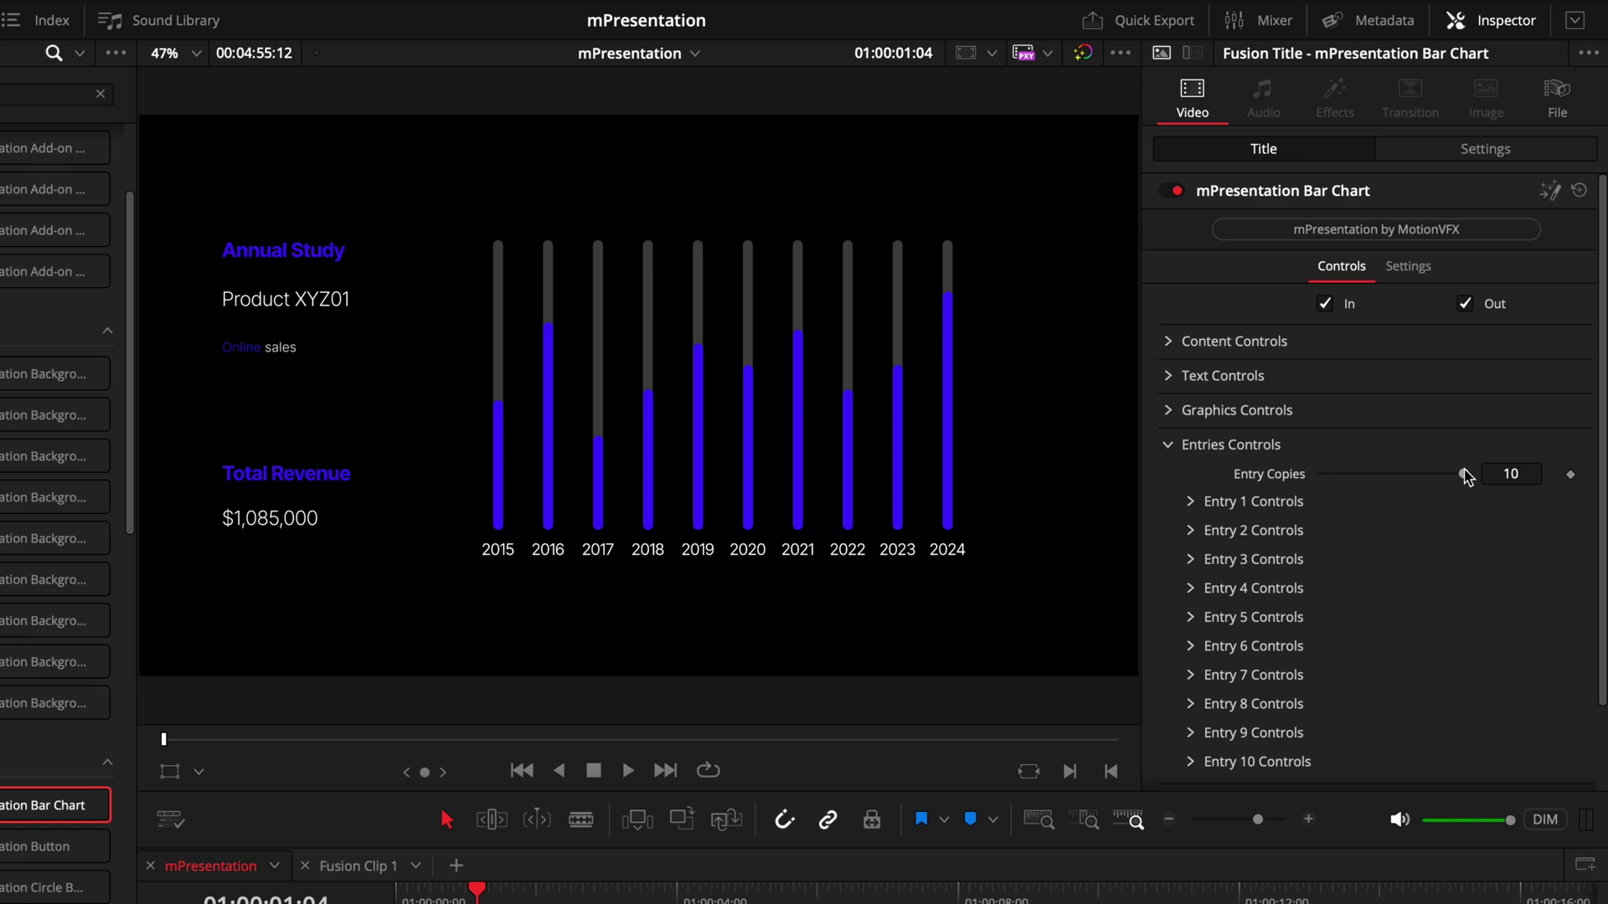
Reduce Entry Copies to five bars (2015–2019) and raise the 2015 bar to 0.559.
drag(1464, 474, 1395, 477)
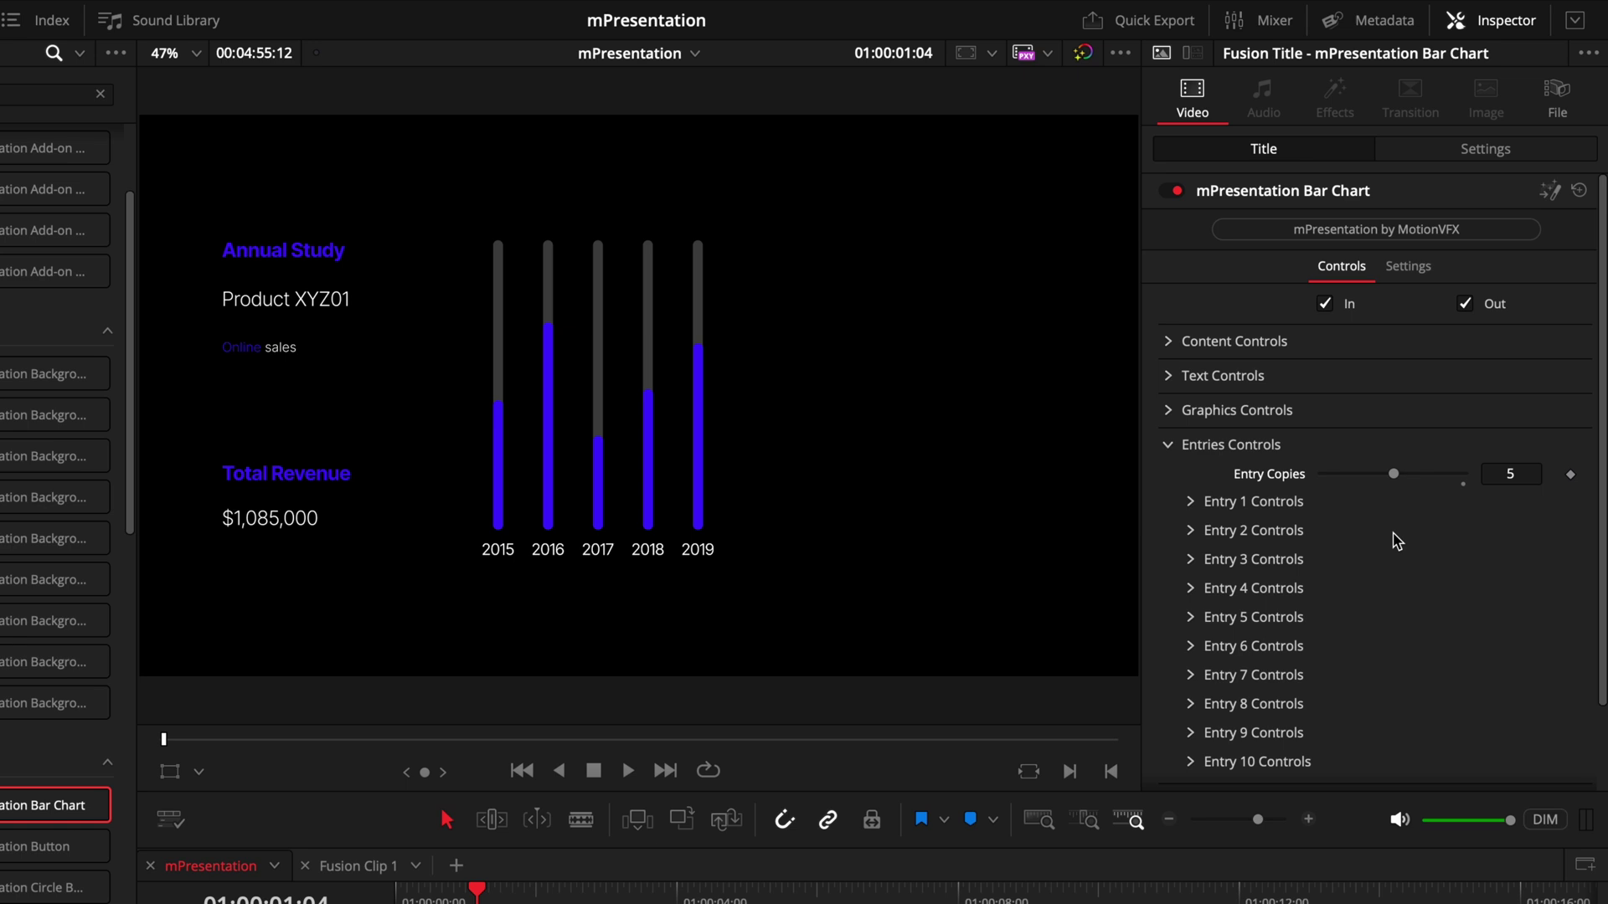
click(1254, 501)
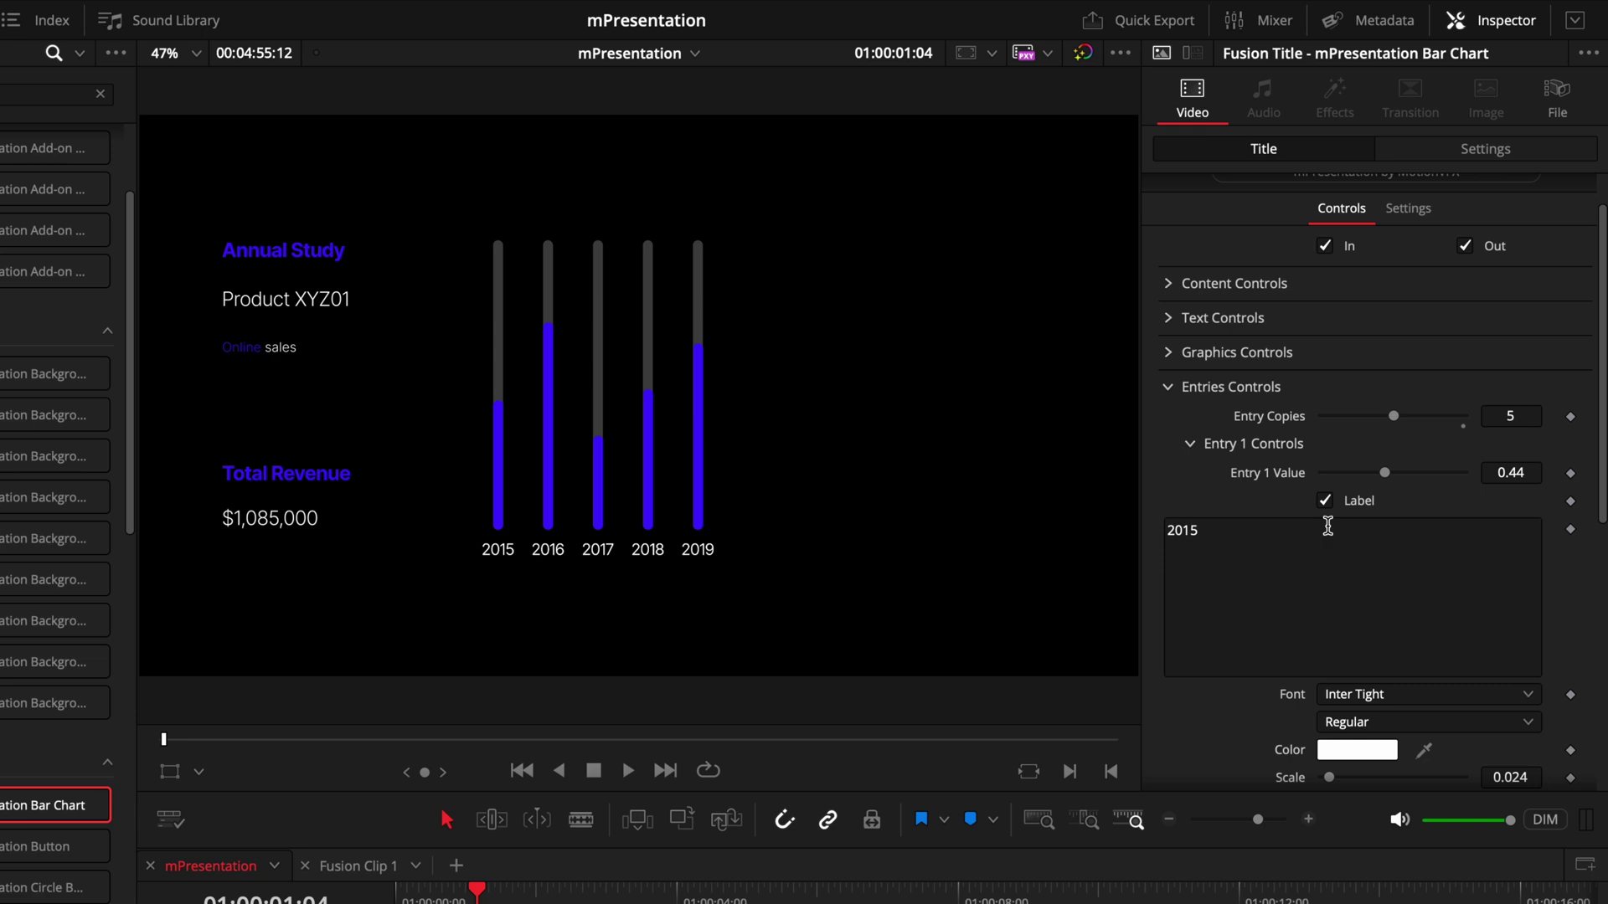
drag(1388, 475, 1441, 484)
scroll(1442, 494, down, 6)
scroll(1437, 484, up, 3)
scroll(1382, 482, up, 5)
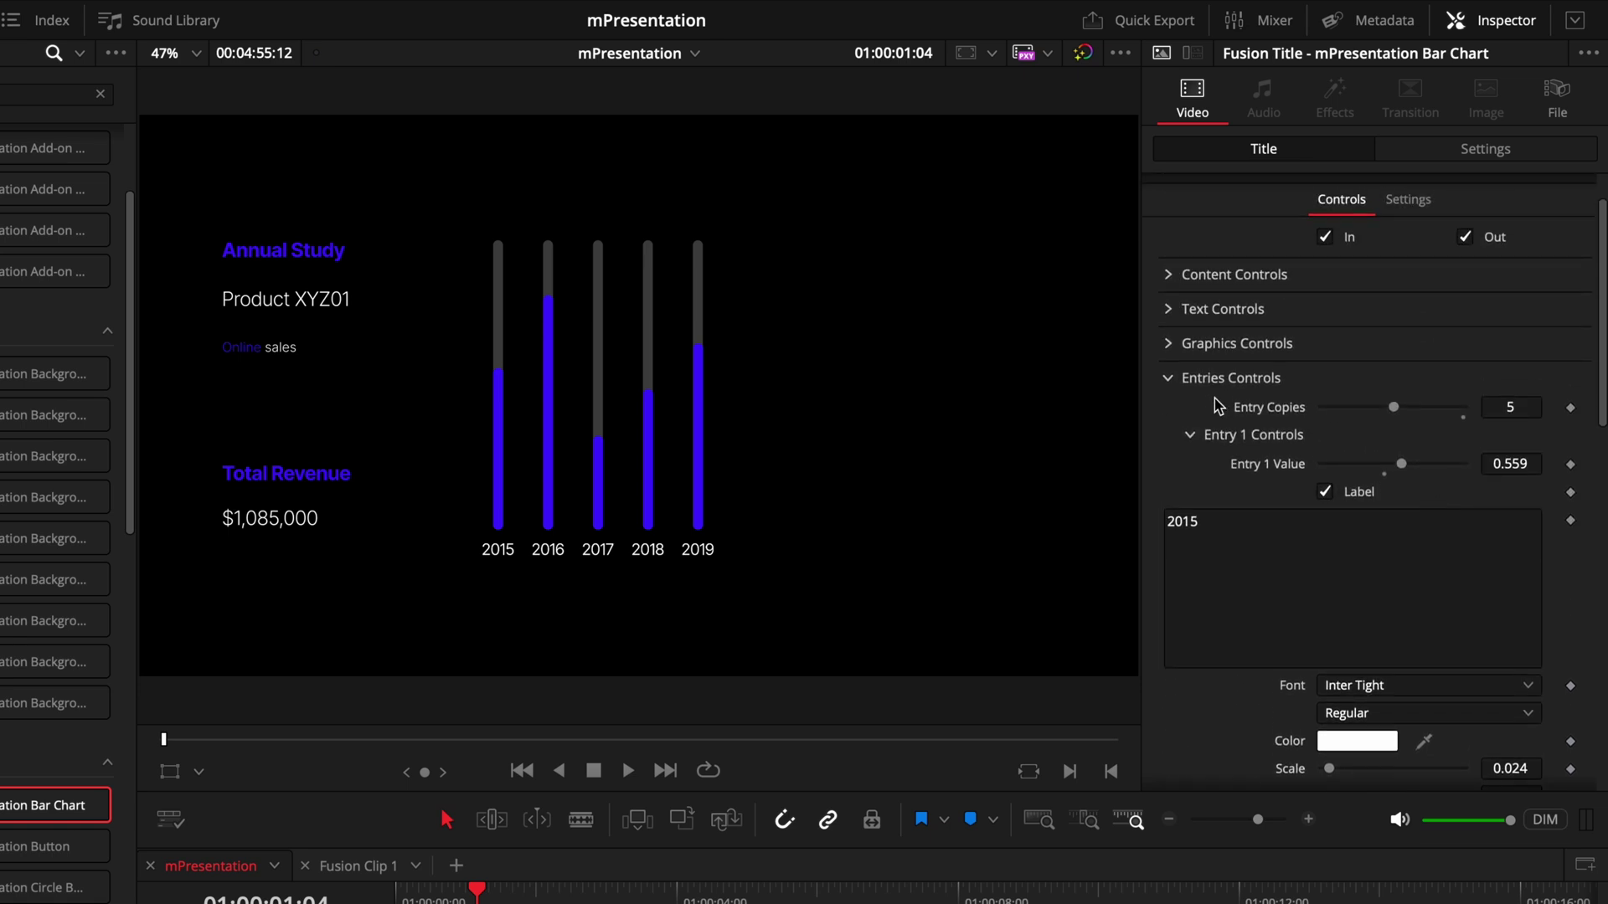
click(1181, 390)
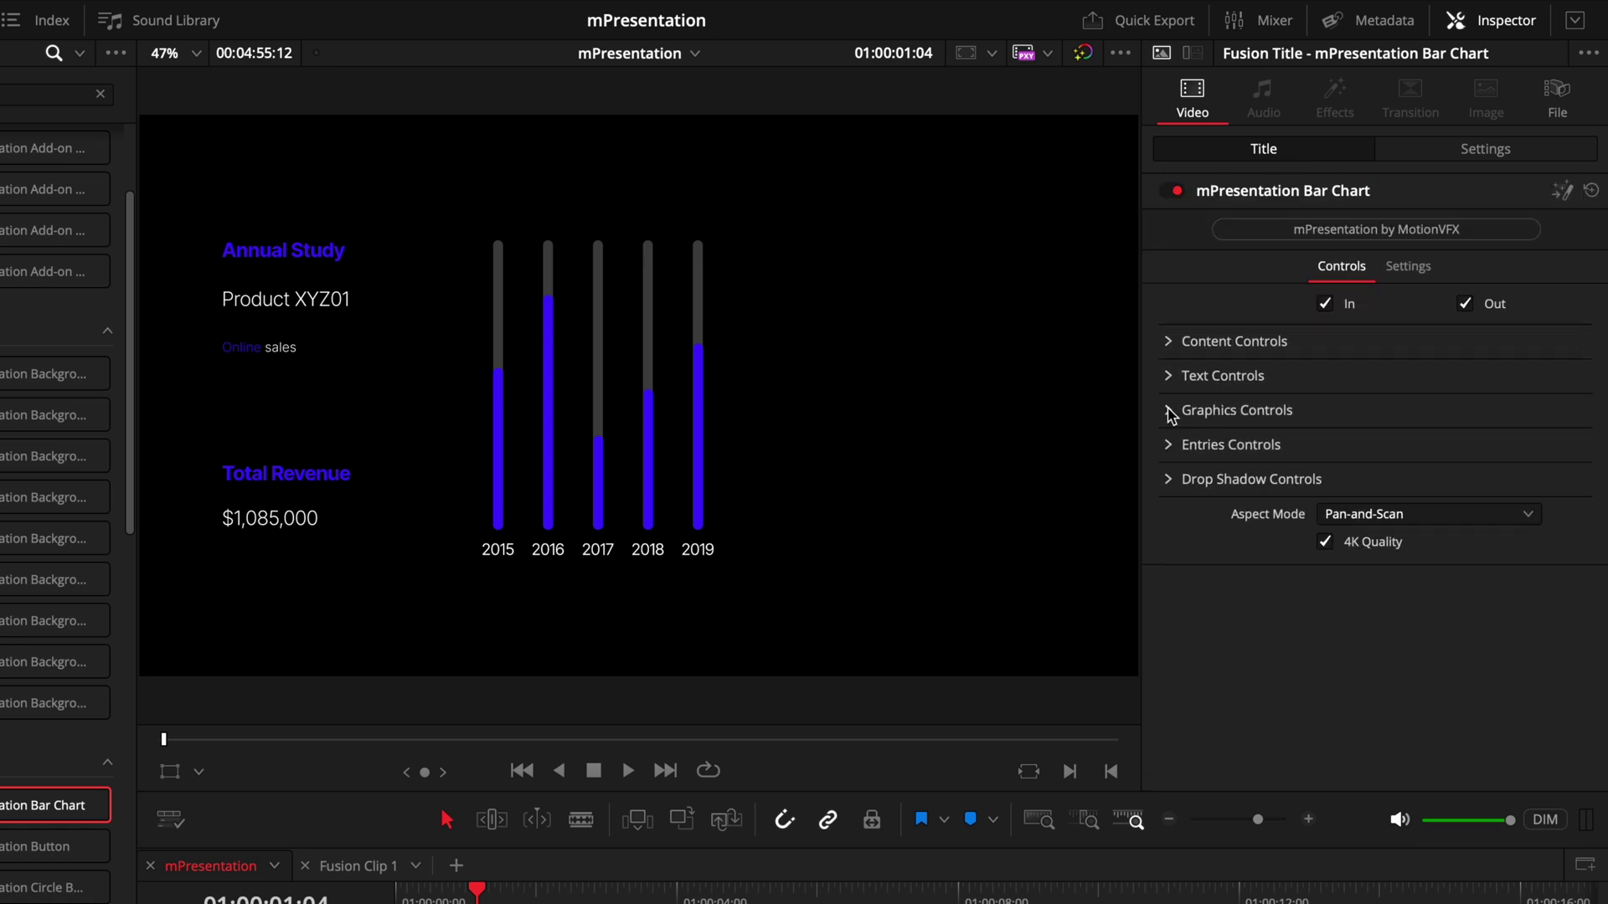
Widen the chart's Bar Spread to 0.11 and set Chart Offset X to 0.882.
click(1170, 412)
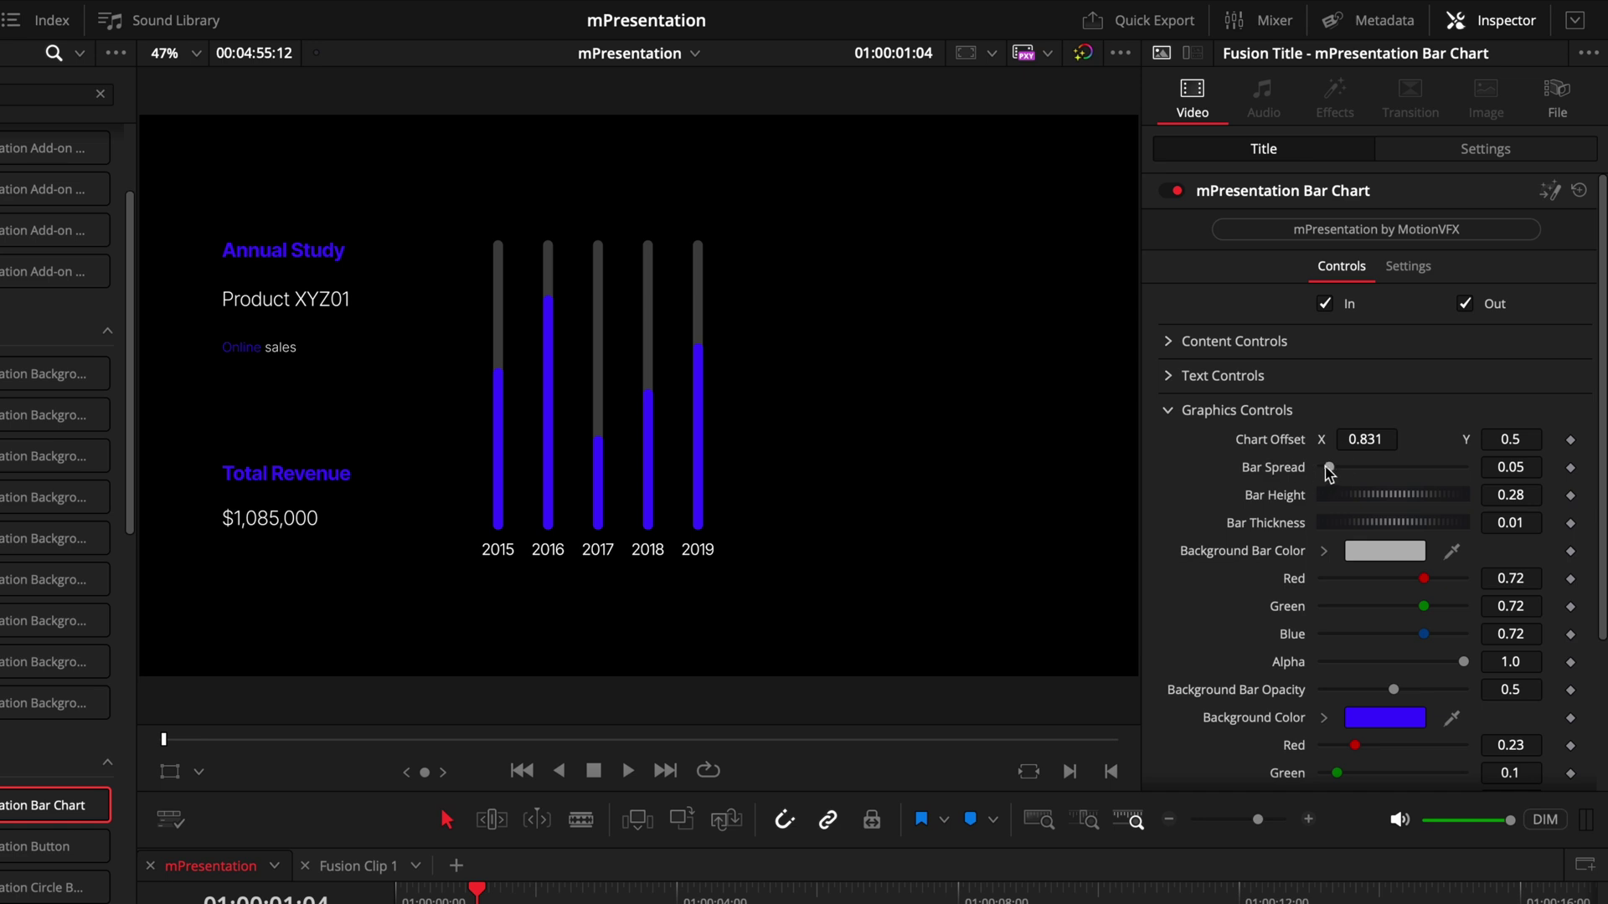
drag(1329, 468, 1373, 448)
click(1369, 440)
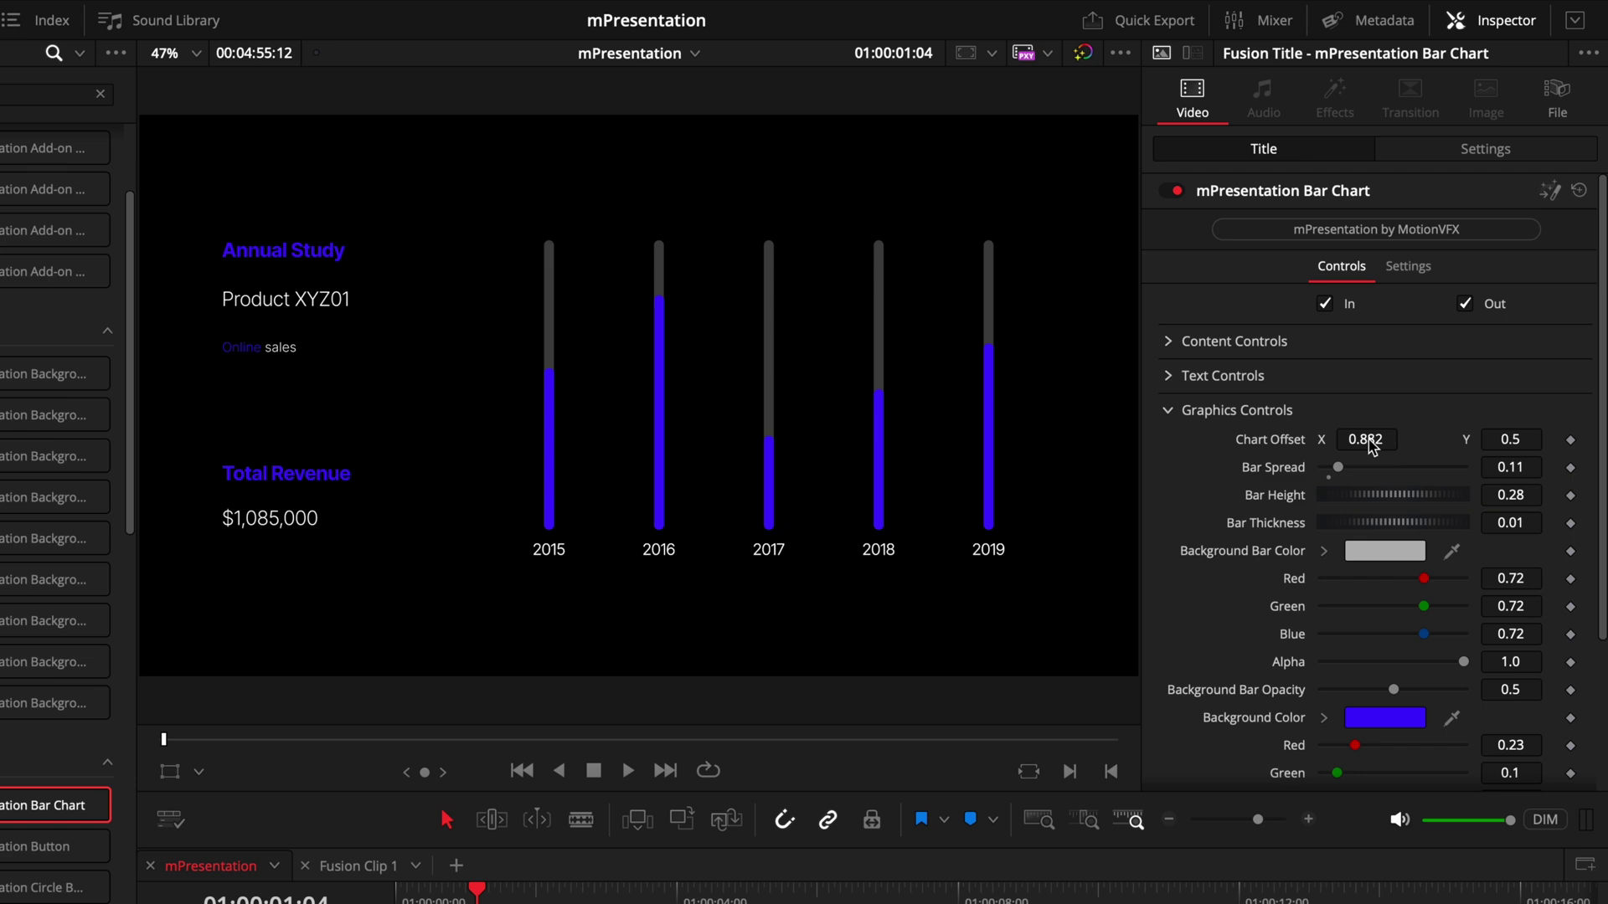
scroll(1374, 448, down, 2)
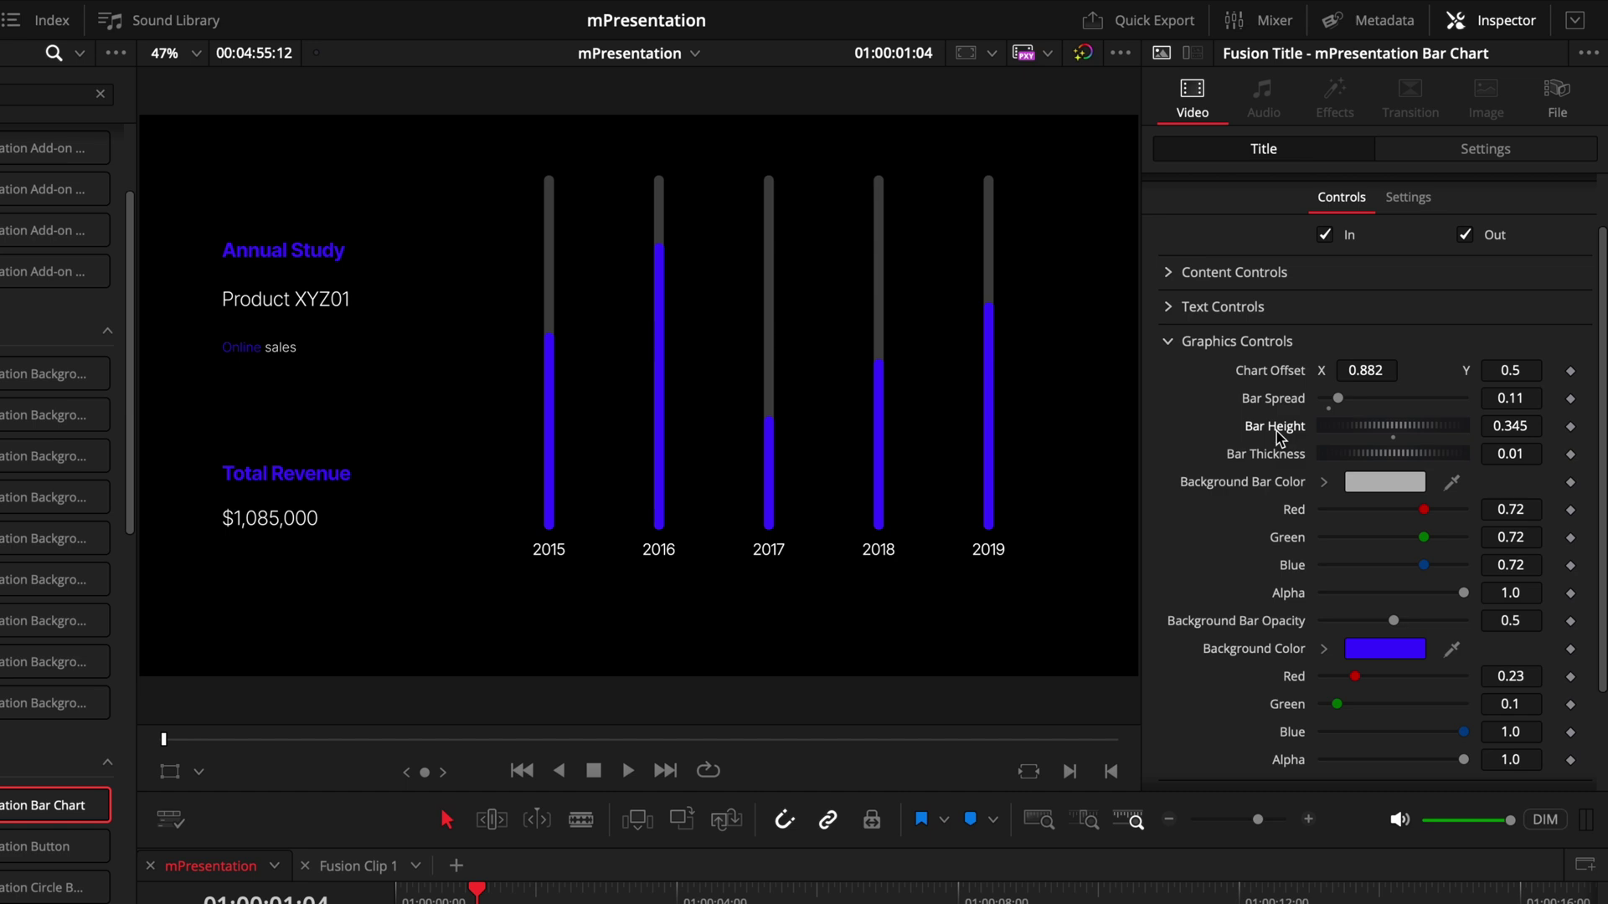
Set bar height 0.28 and thickness 0.025, lower background bar opacity, and fill bars orange.
drag(1378, 429, 1367, 476)
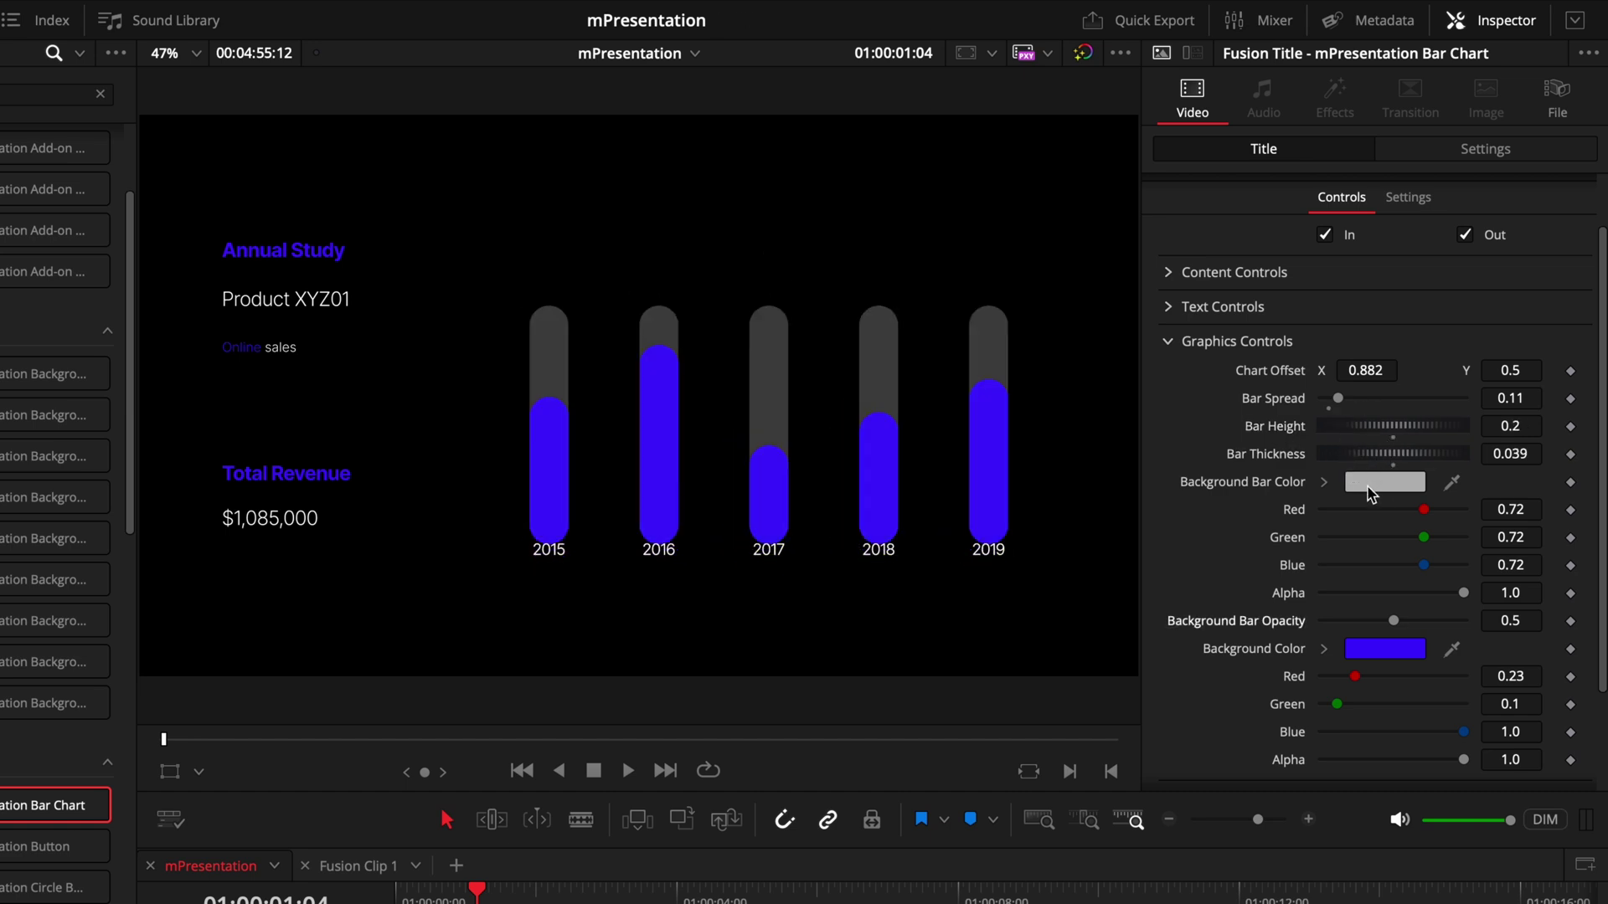
click(1371, 494)
drag(1099, 308, 1071, 374)
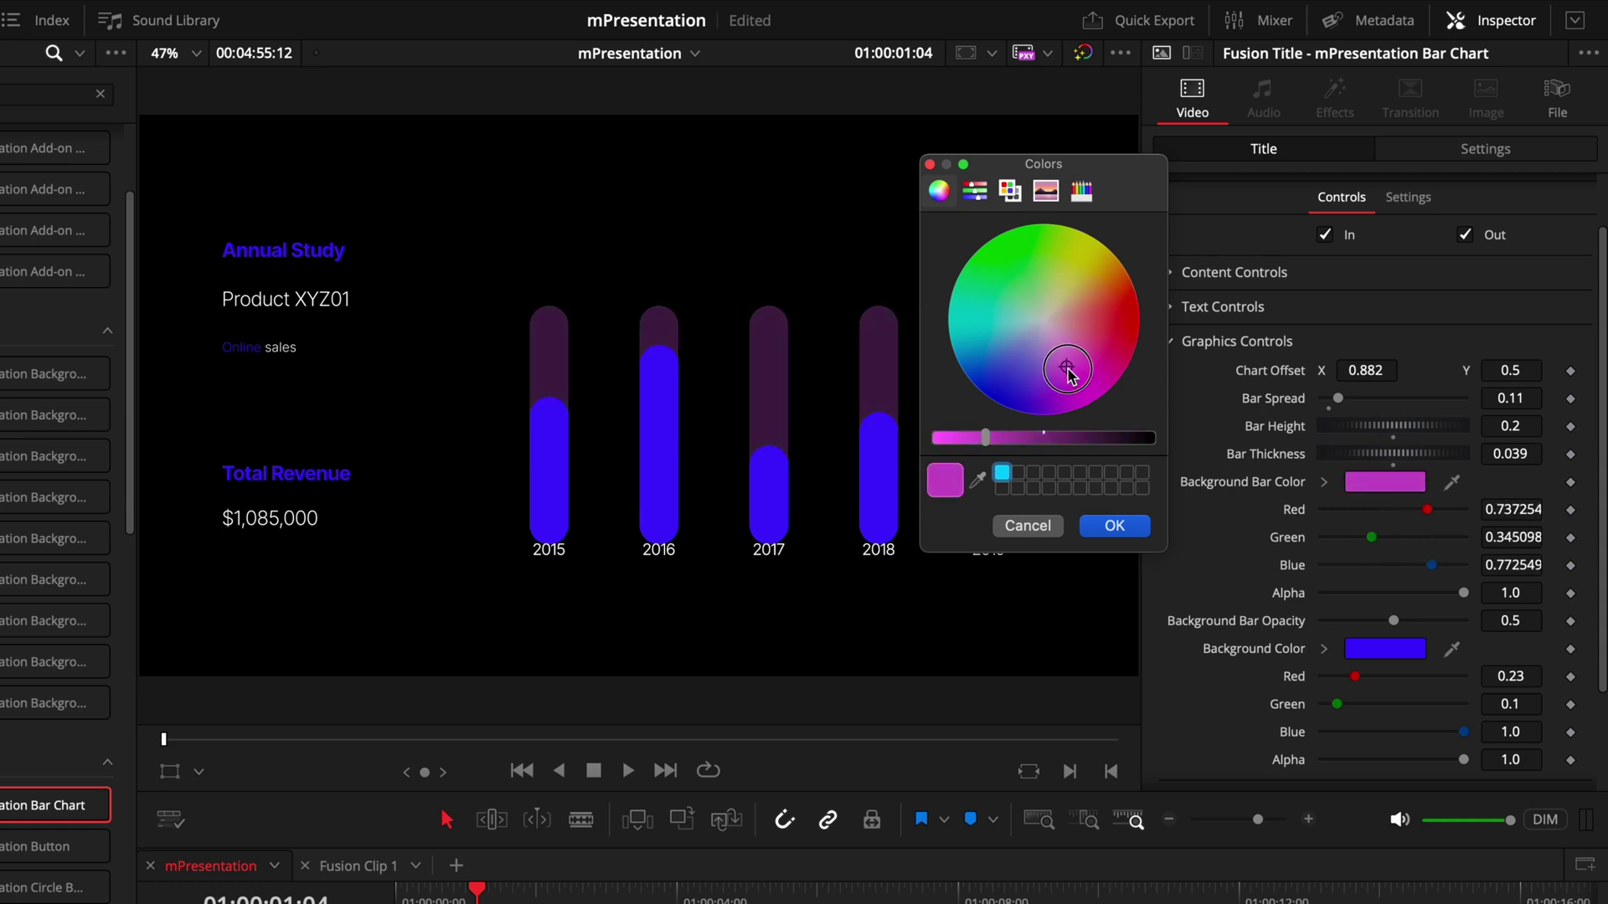
click(1027, 525)
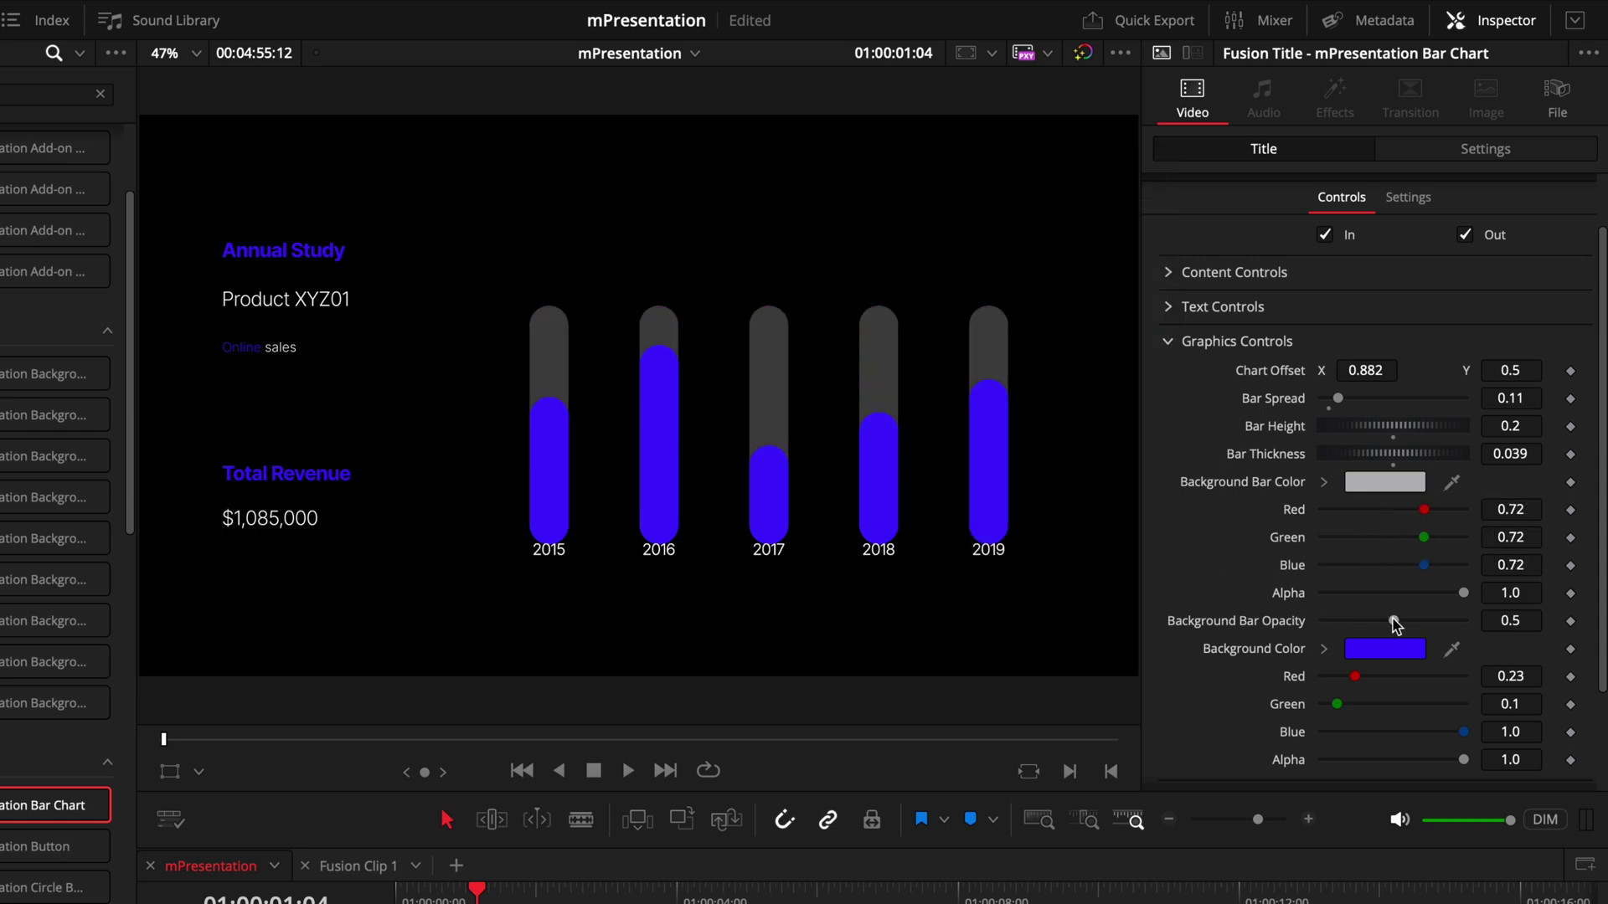
mouse_move(1395, 621)
mouse_down()
mouse_move(1419, 621)
mouse_move(1349, 622)
mouse_move(1415, 621)
mouse_move(1352, 624)
mouse_move(1389, 633)
mouse_move(1372, 624)
mouse_up()
click(1385, 649)
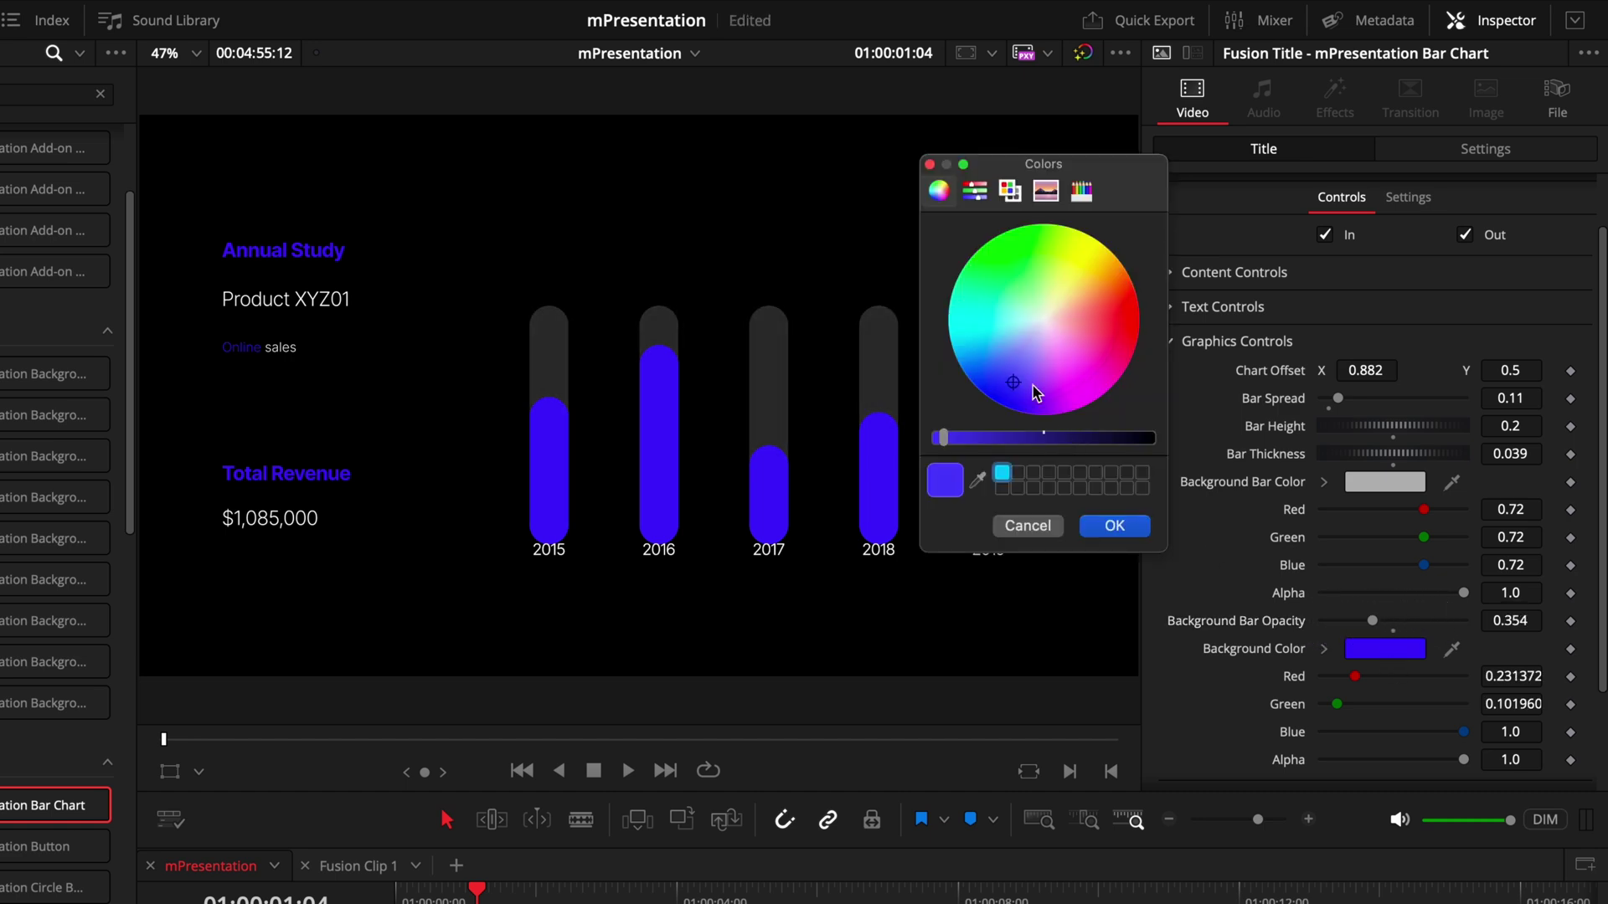
drag(1061, 303, 1134, 282)
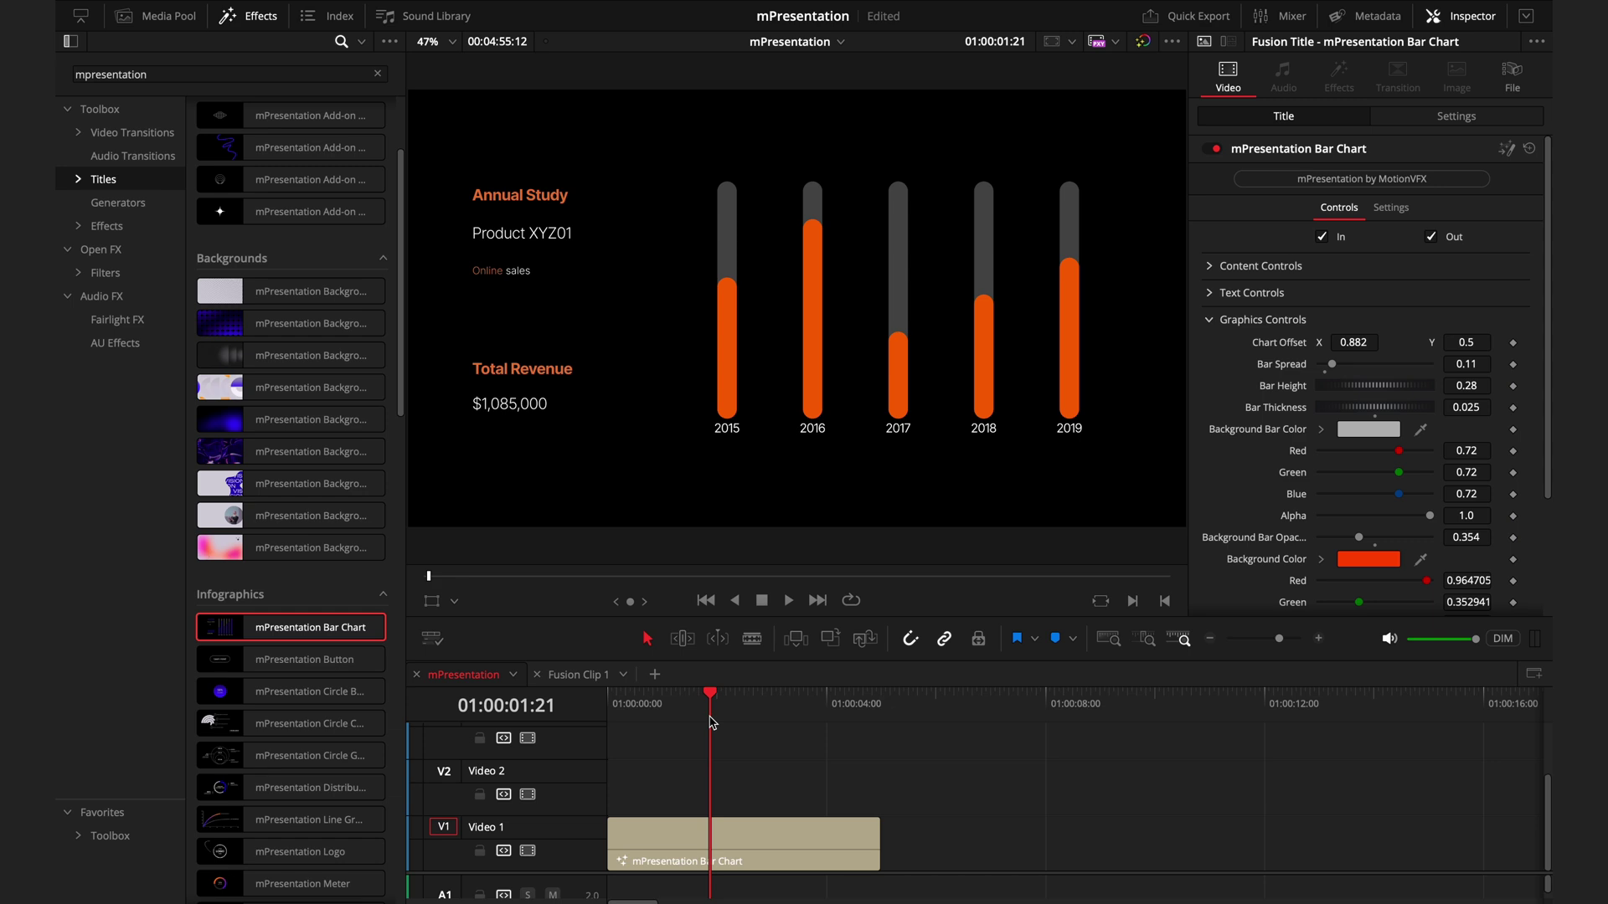
Place mPresentation Background 01 on Video 1 beneath the Bar Chart clip.
drag(220, 291, 655, 712)
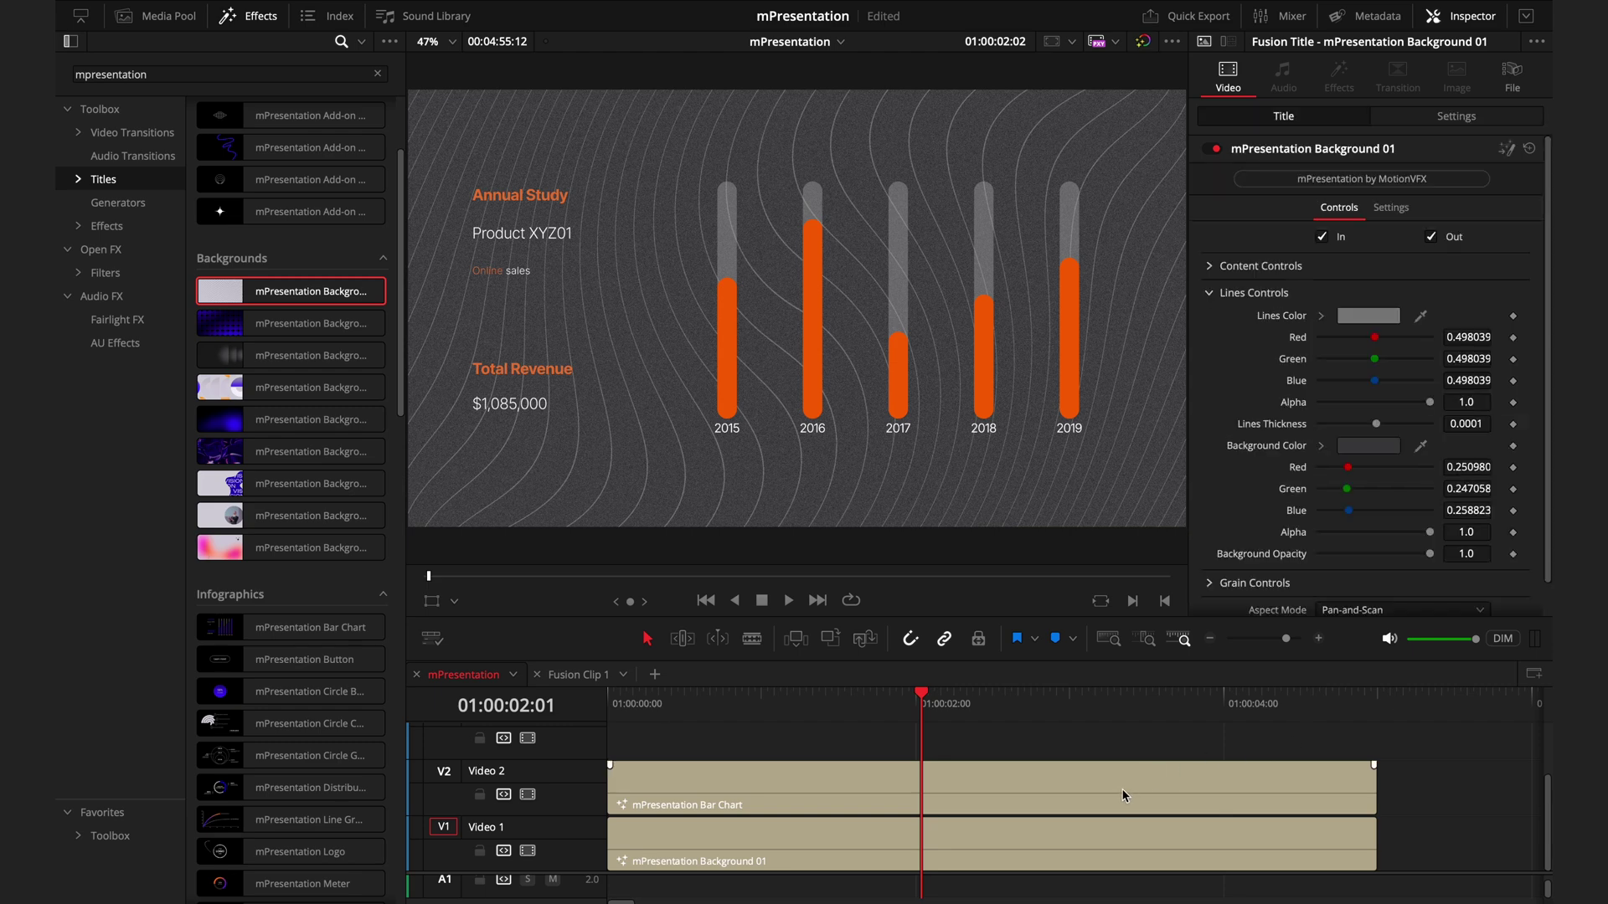
Try other line and background colours, keep light grey, and slightly lower background opacity.
click(1369, 315)
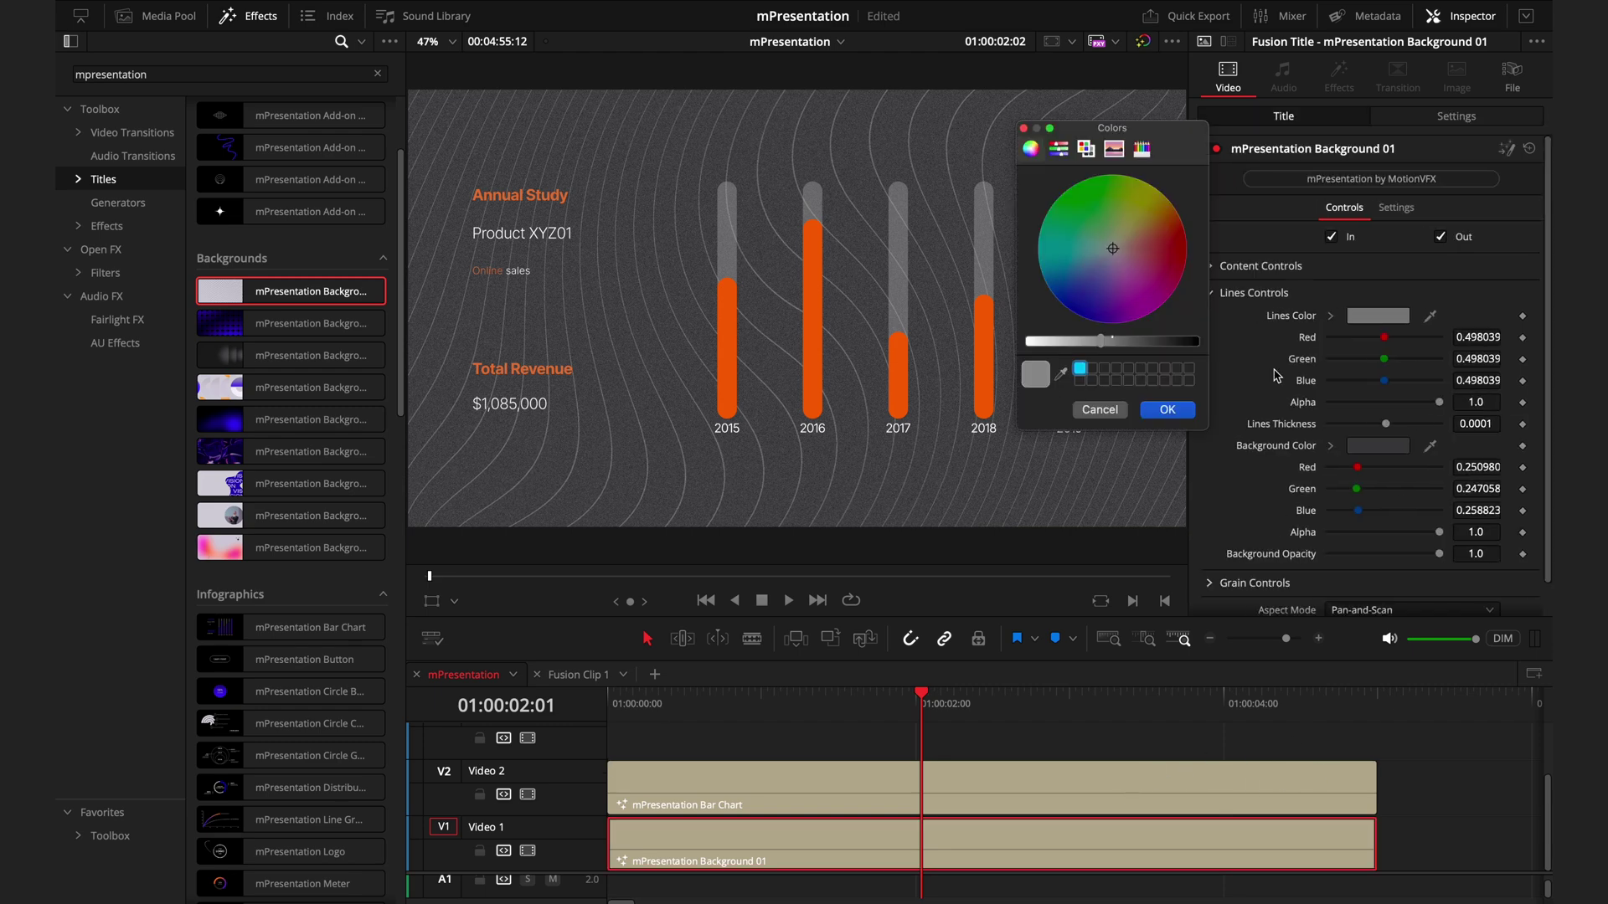
click(1076, 300)
drag(1076, 299, 1132, 243)
click(1100, 410)
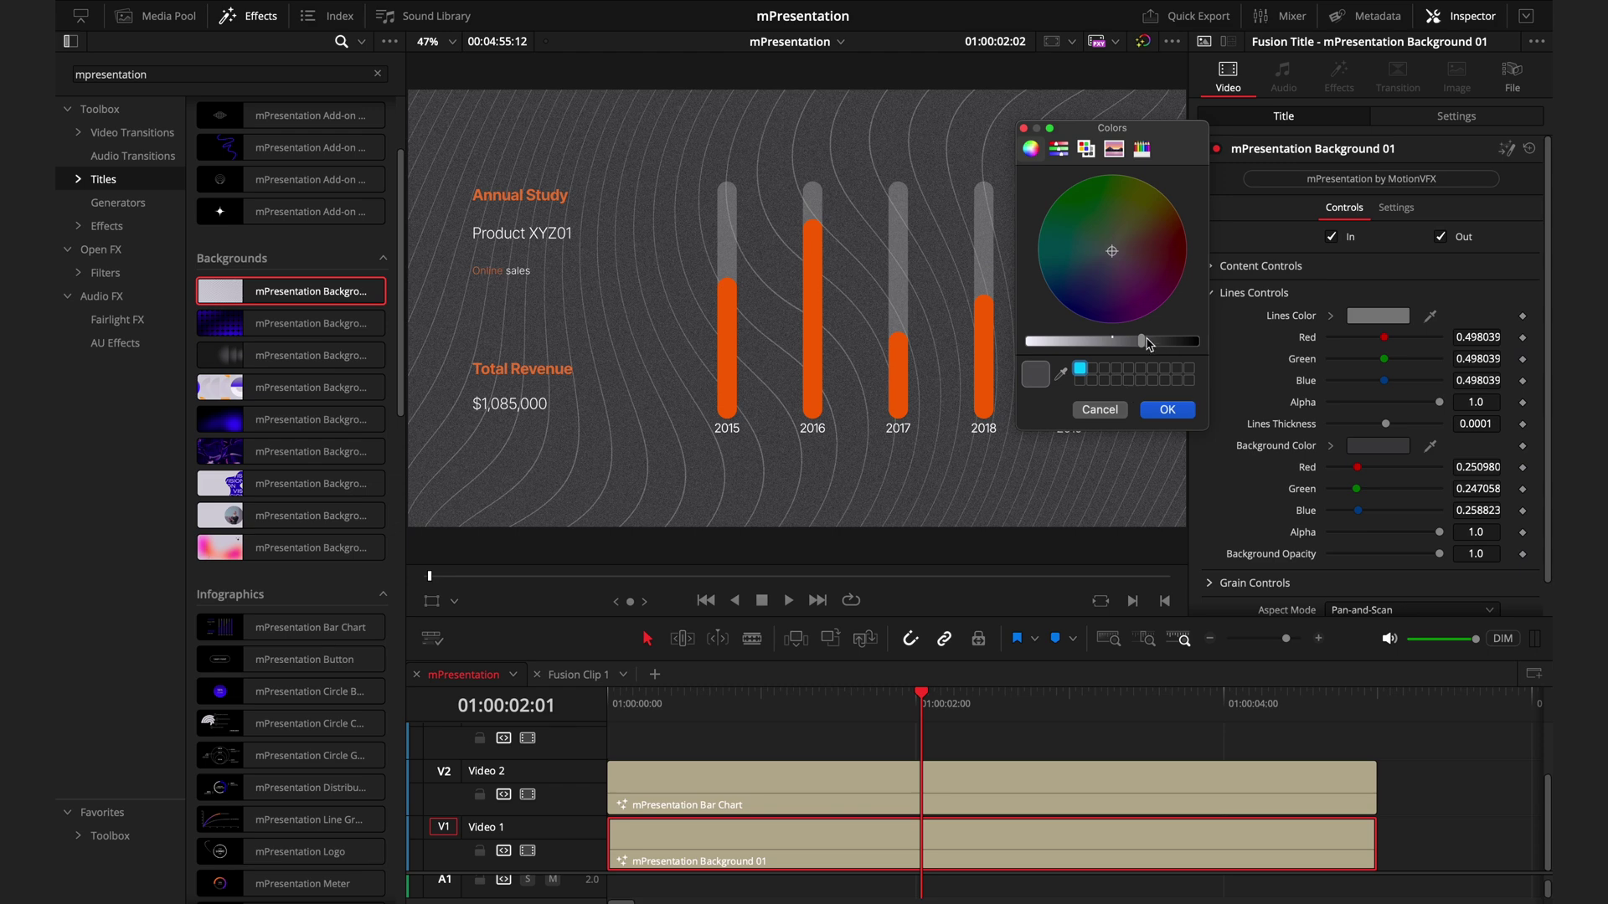
drag(1145, 345, 1066, 343)
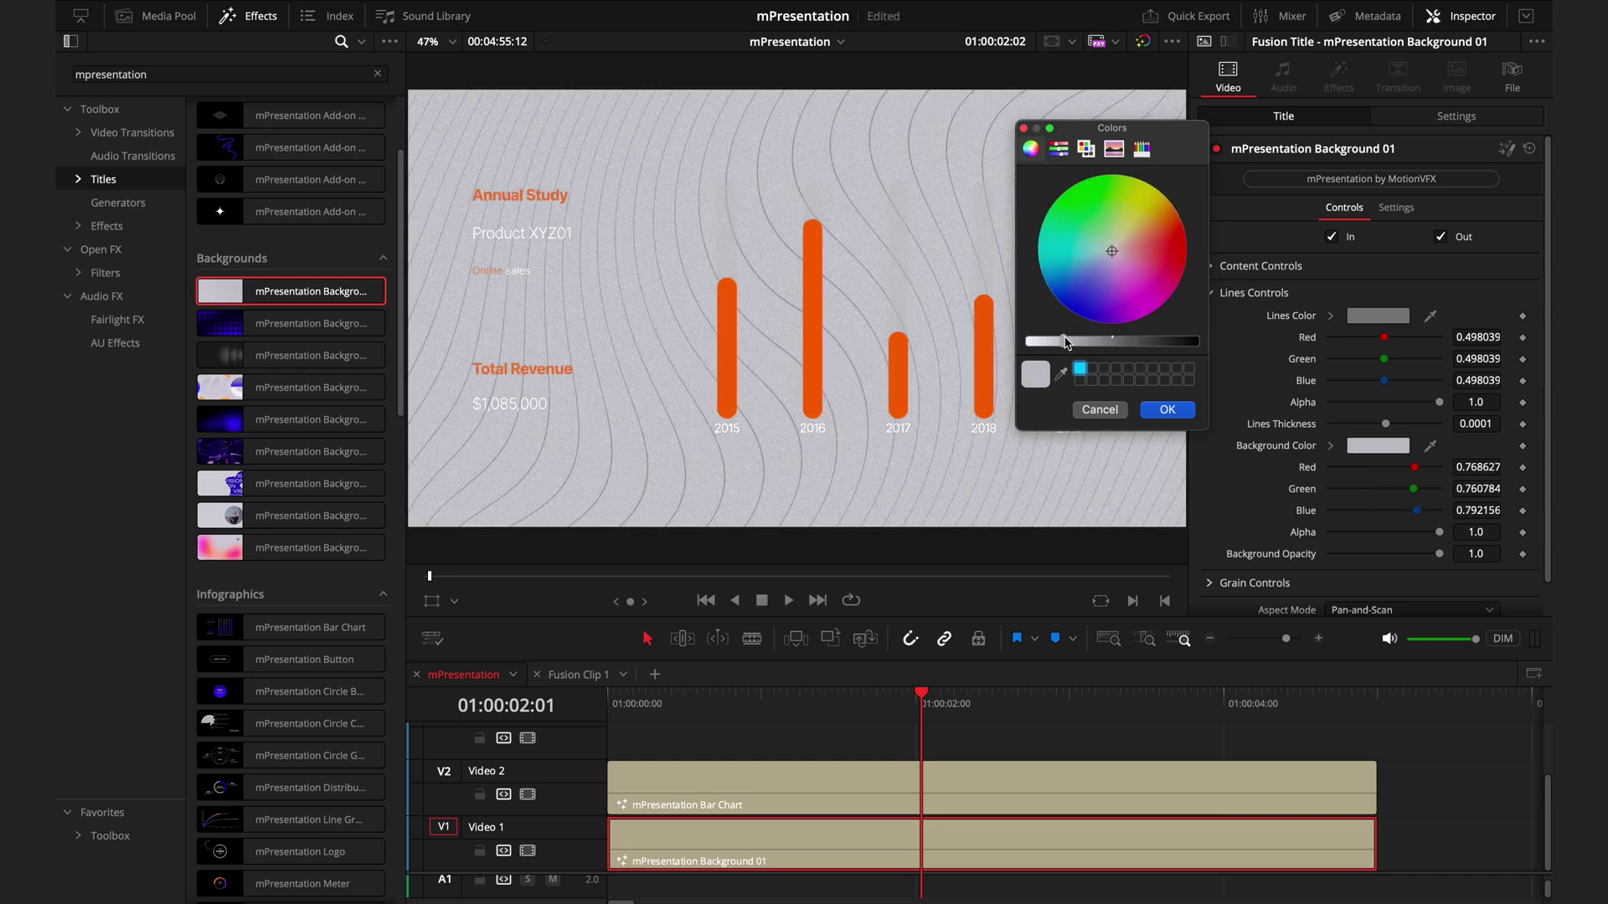
mouse_move(1103, 304)
mouse_down()
mouse_move(1142, 223)
mouse_move(1095, 222)
mouse_move(1090, 269)
mouse_move(1107, 280)
mouse_up()
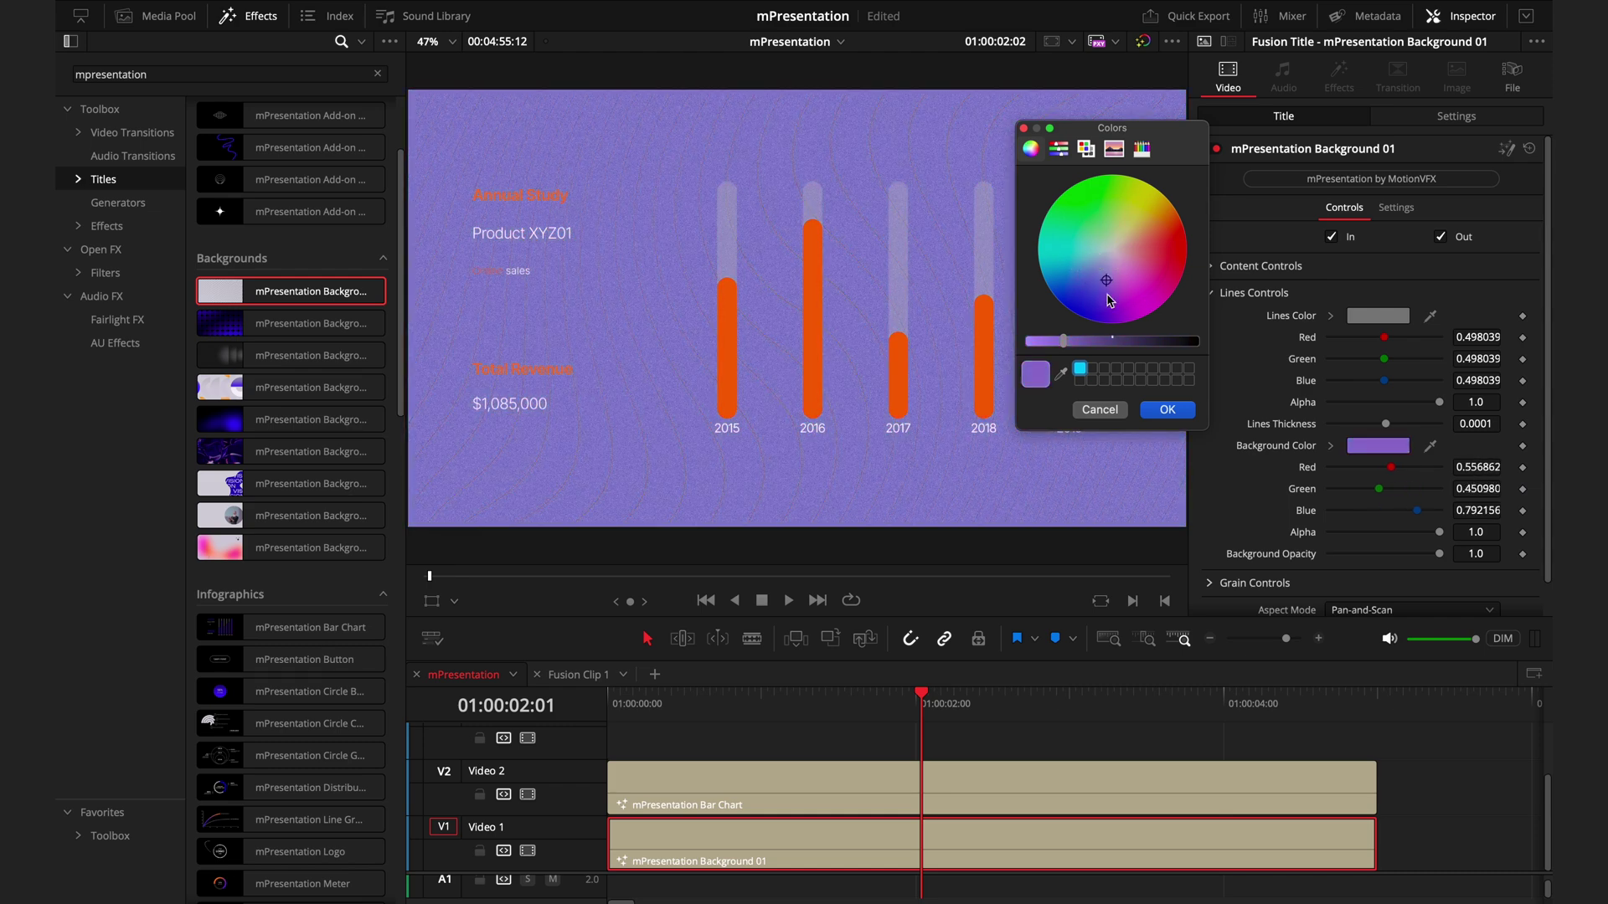
drag(1060, 342, 1059, 345)
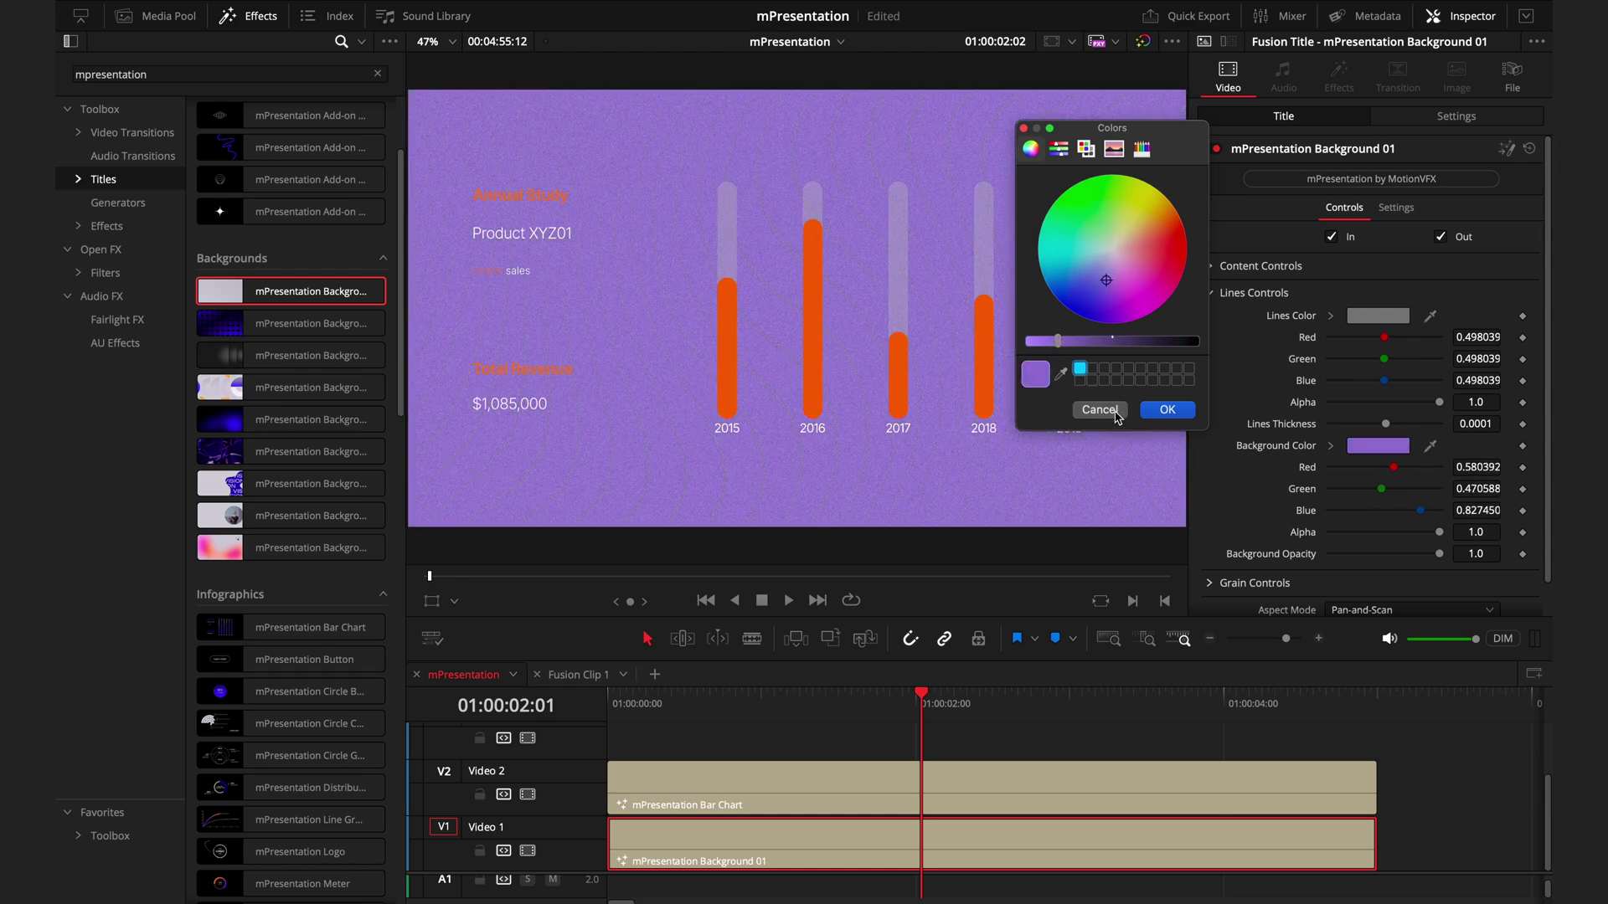
click(1099, 410)
double_click(1269, 447)
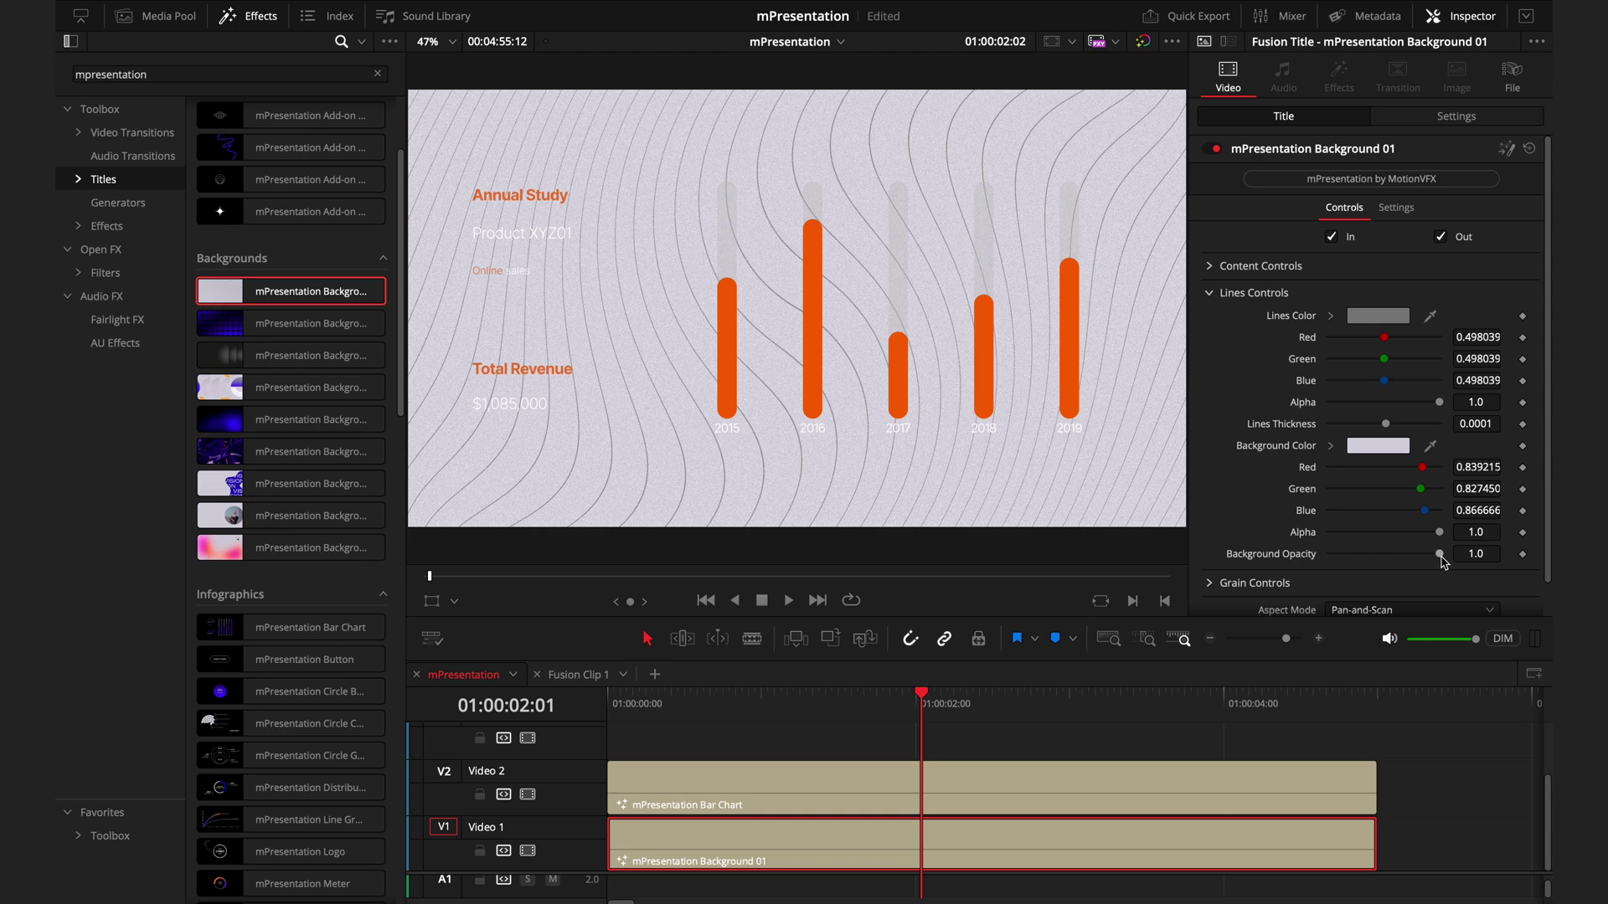
drag(1440, 554, 1391, 560)
Enable animated grain at Grain Power 8, then drop Background 07 beneath the chart.
click(1209, 294)
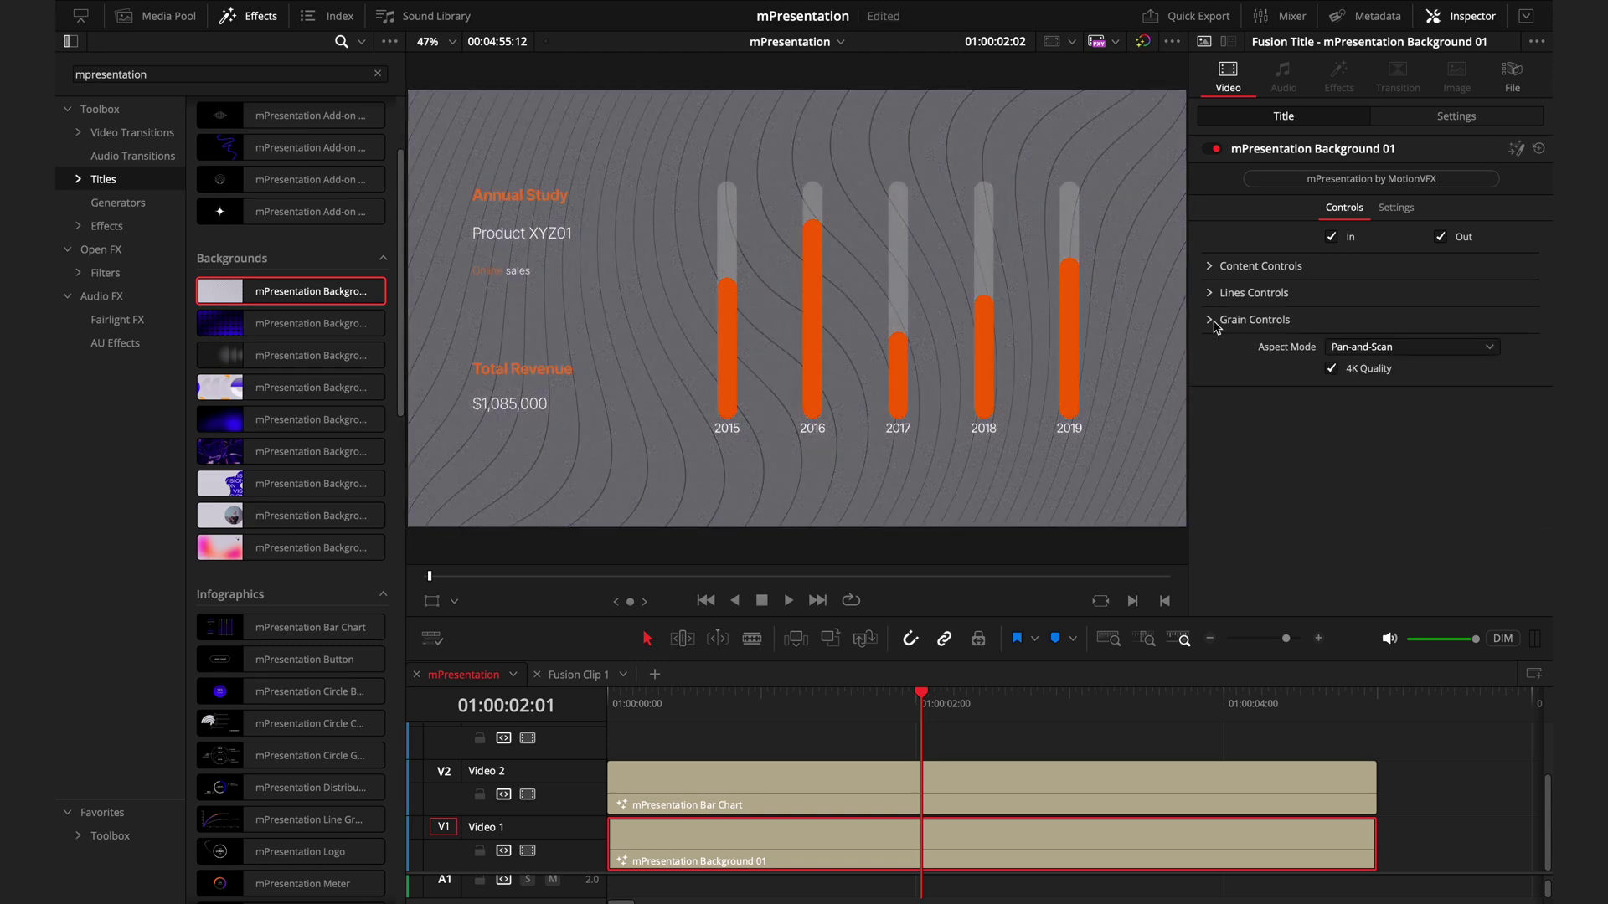
click(1210, 322)
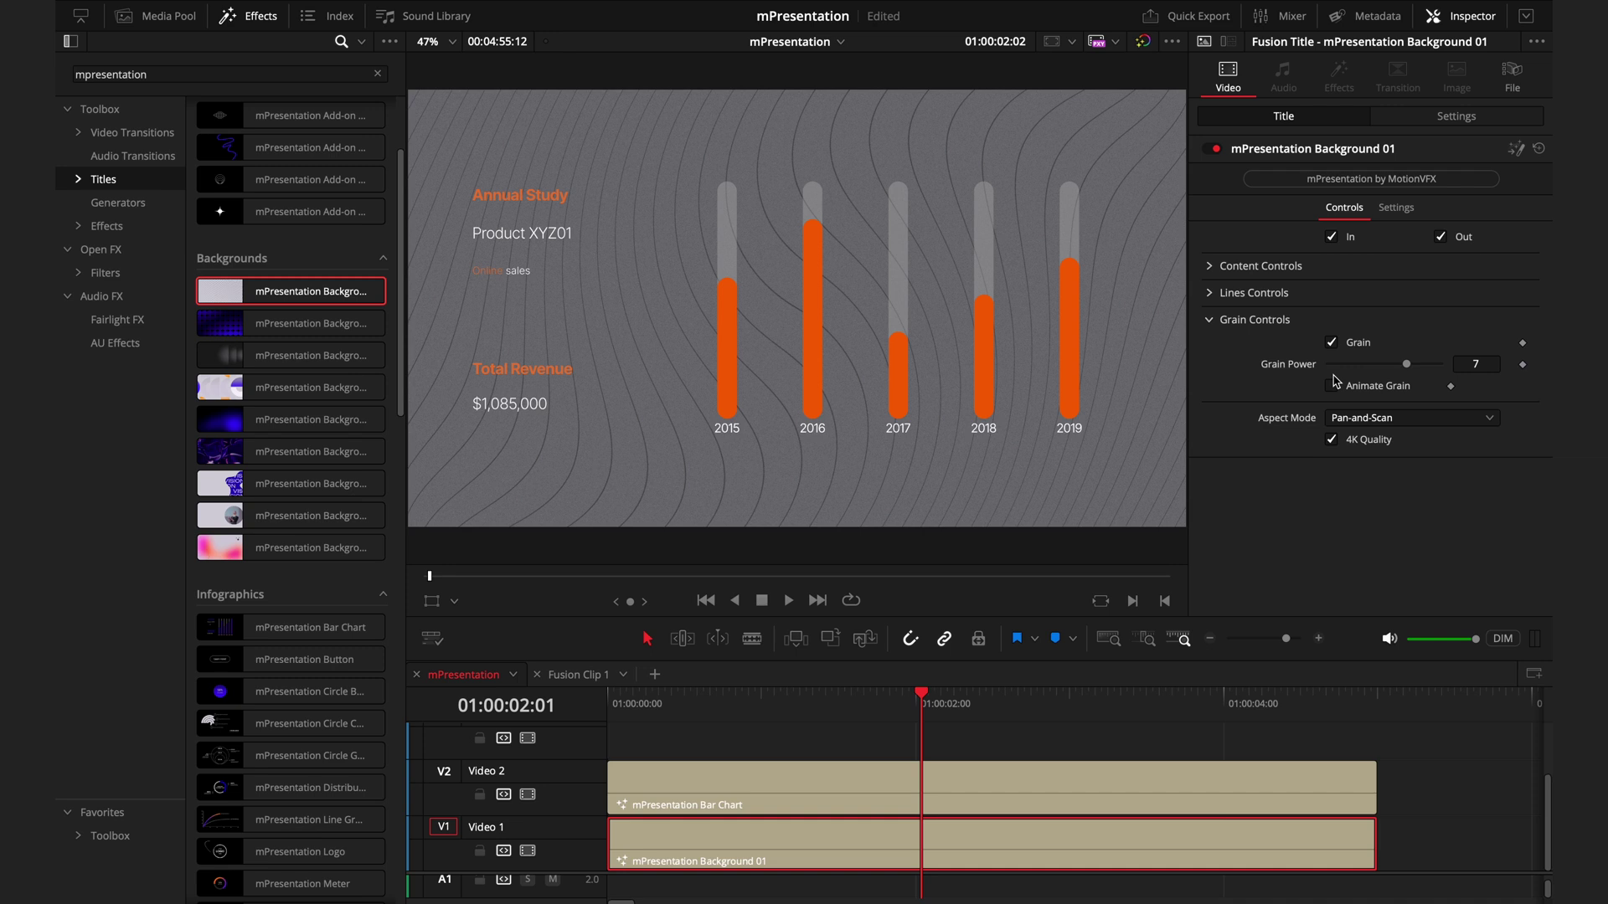
scroll(1334, 364, up, 1)
click(1333, 343)
mouse_move(1416, 365)
mouse_down()
mouse_move(1363, 365)
mouse_move(1418, 364)
mouse_up()
click(1338, 387)
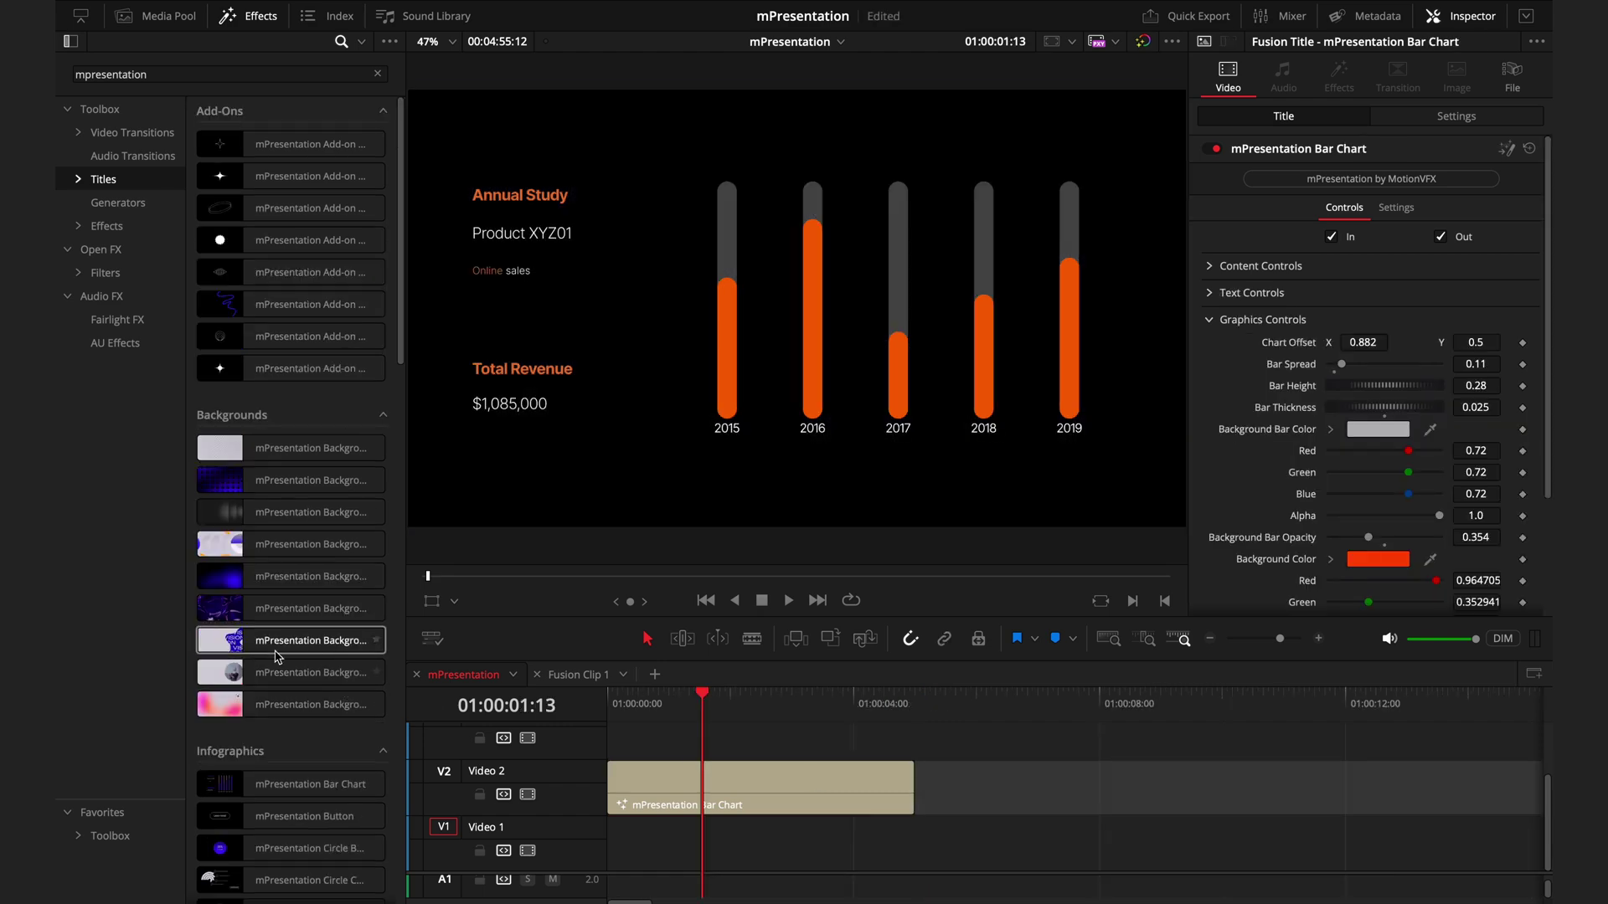
drag(302, 640, 616, 853)
Swap Backgrounds 07 and 08 for the gradient Background 09 under the chart, with 4K Quality on.
click(739, 806)
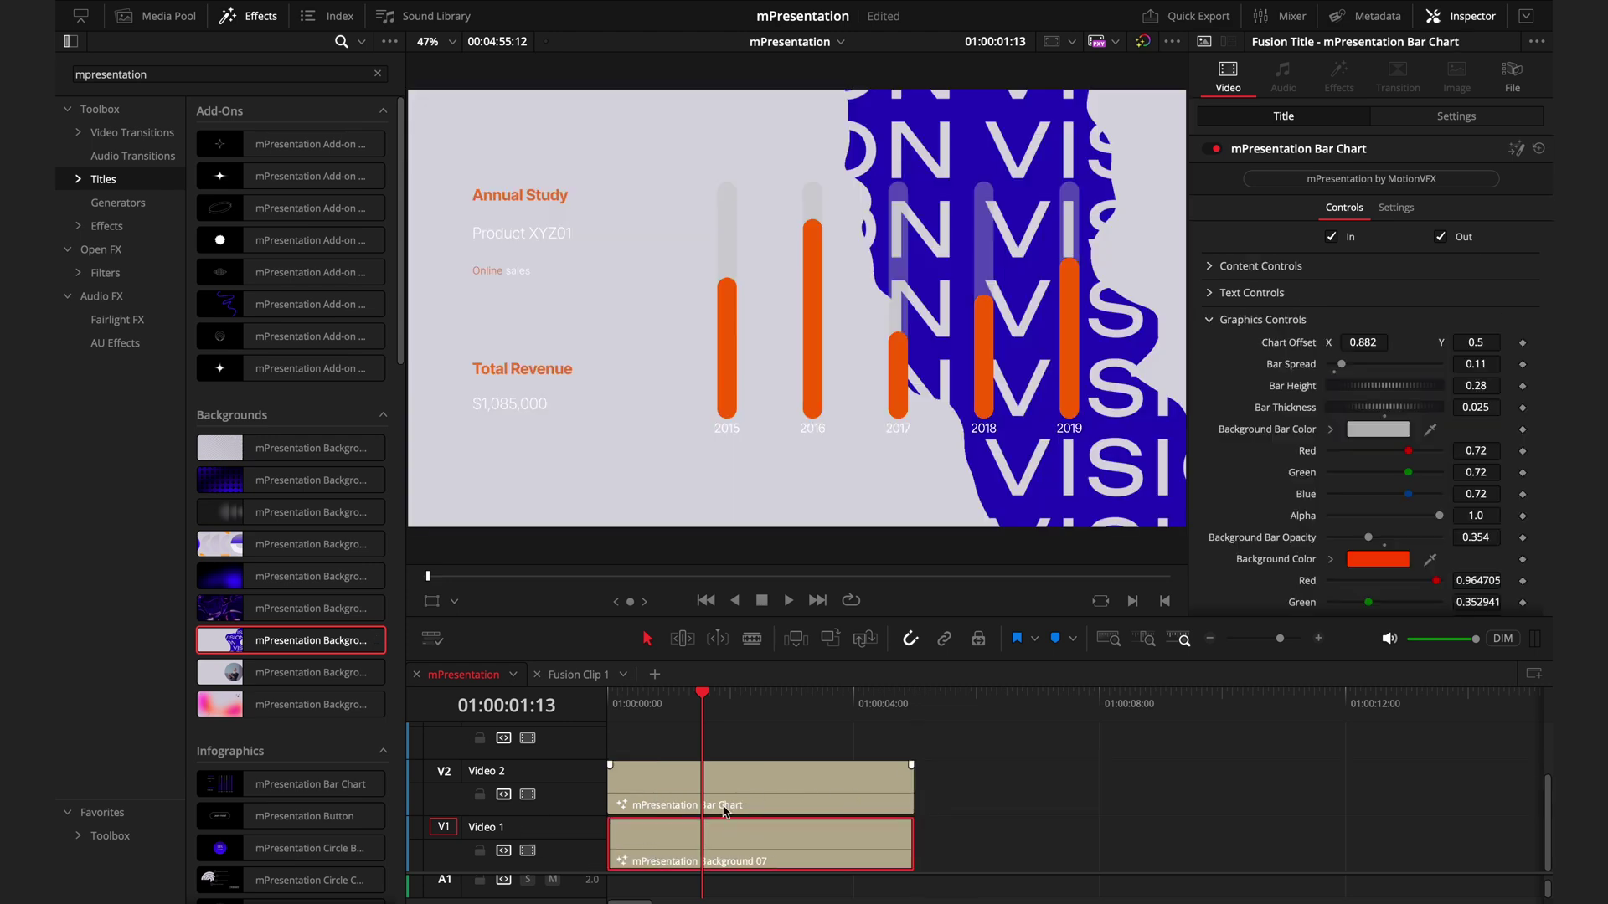
key(ctrl+z)
drag(301, 673, 645, 844)
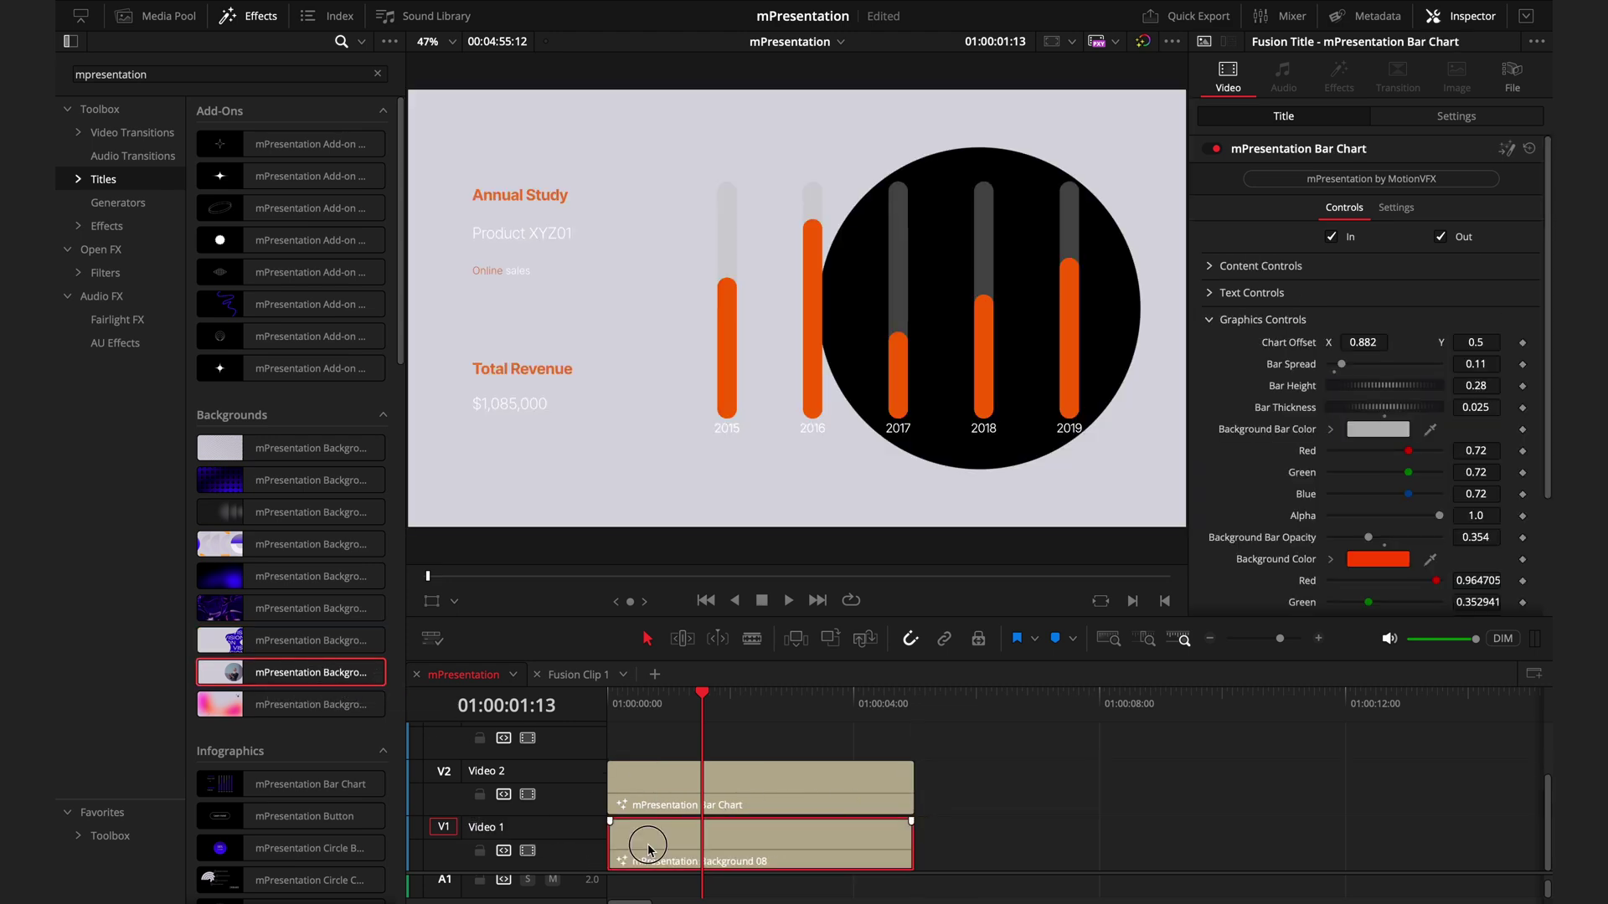
key(ctrl+z)
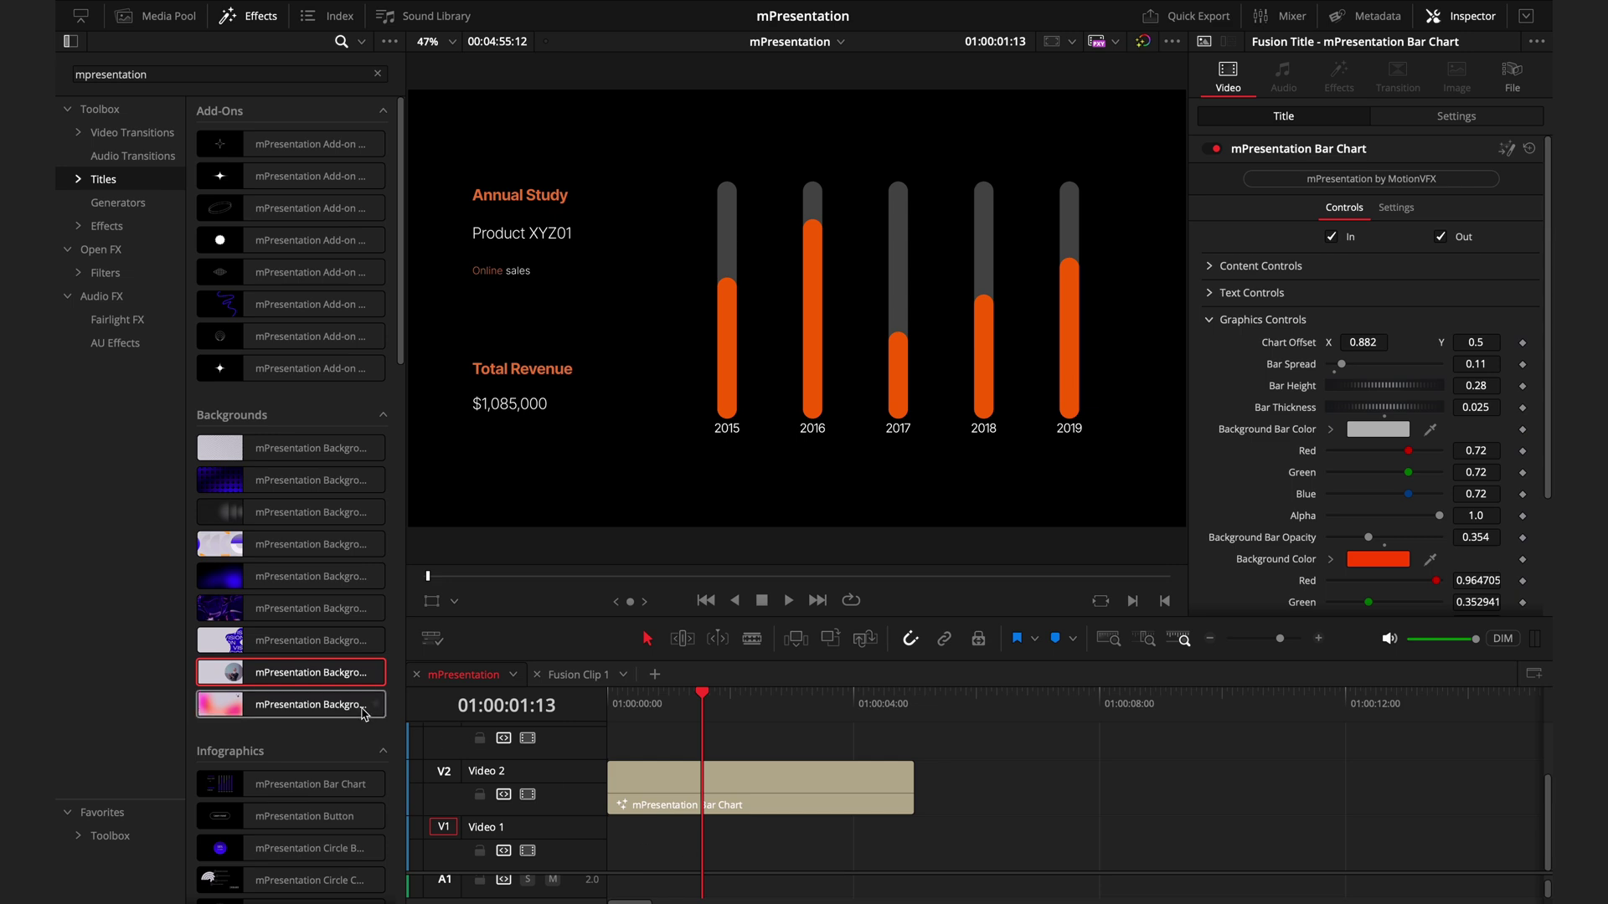
drag(312, 706, 702, 855)
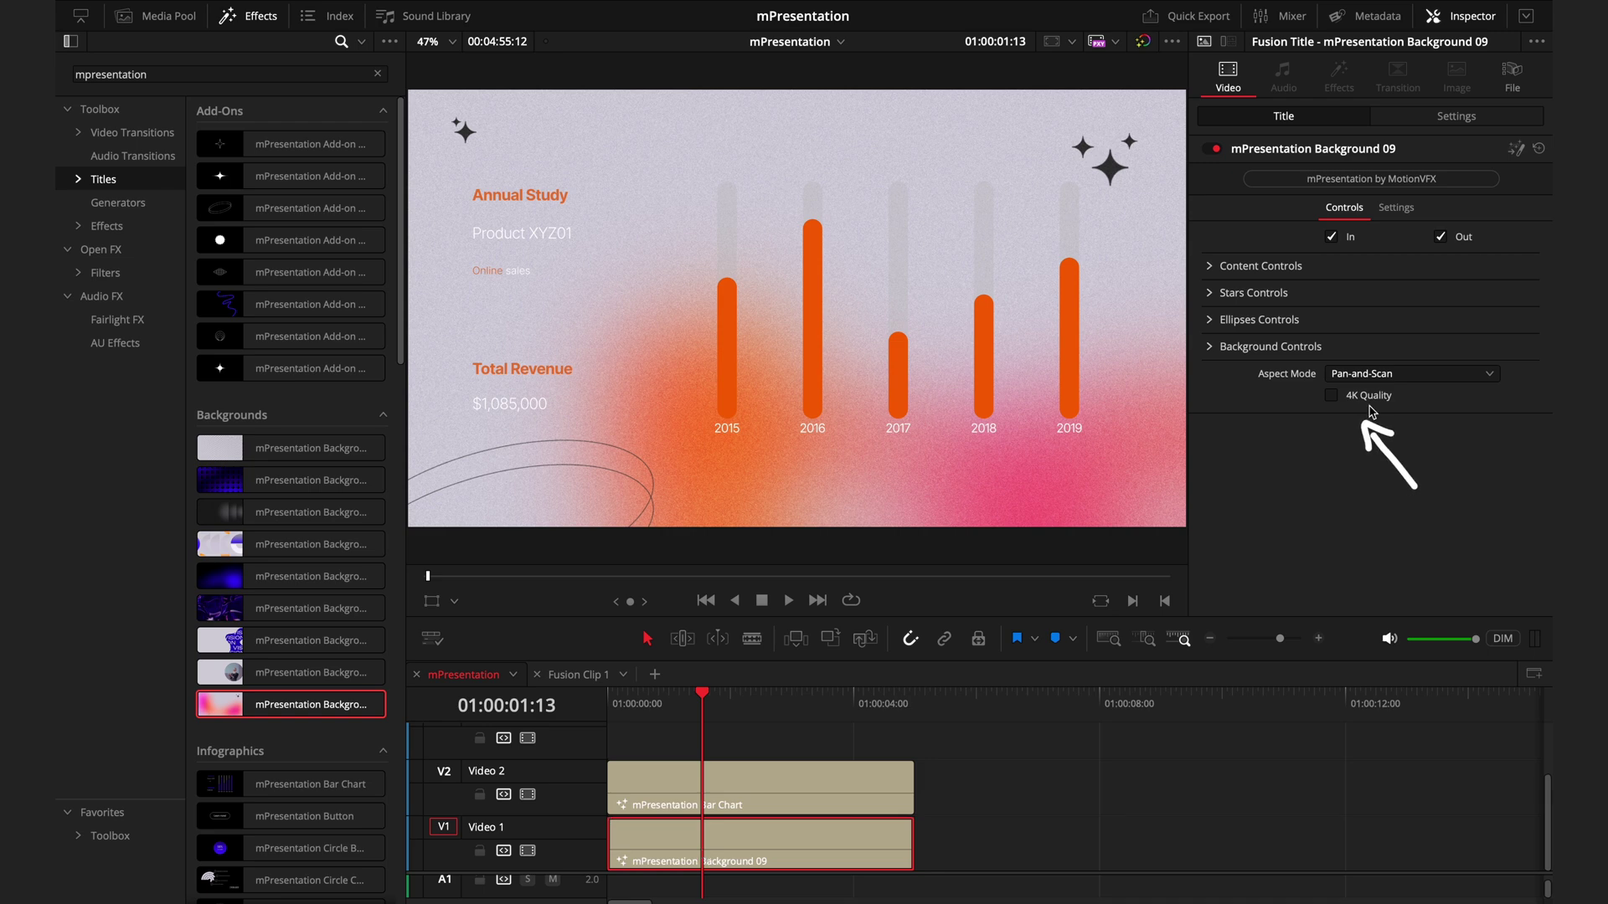
click(1330, 395)
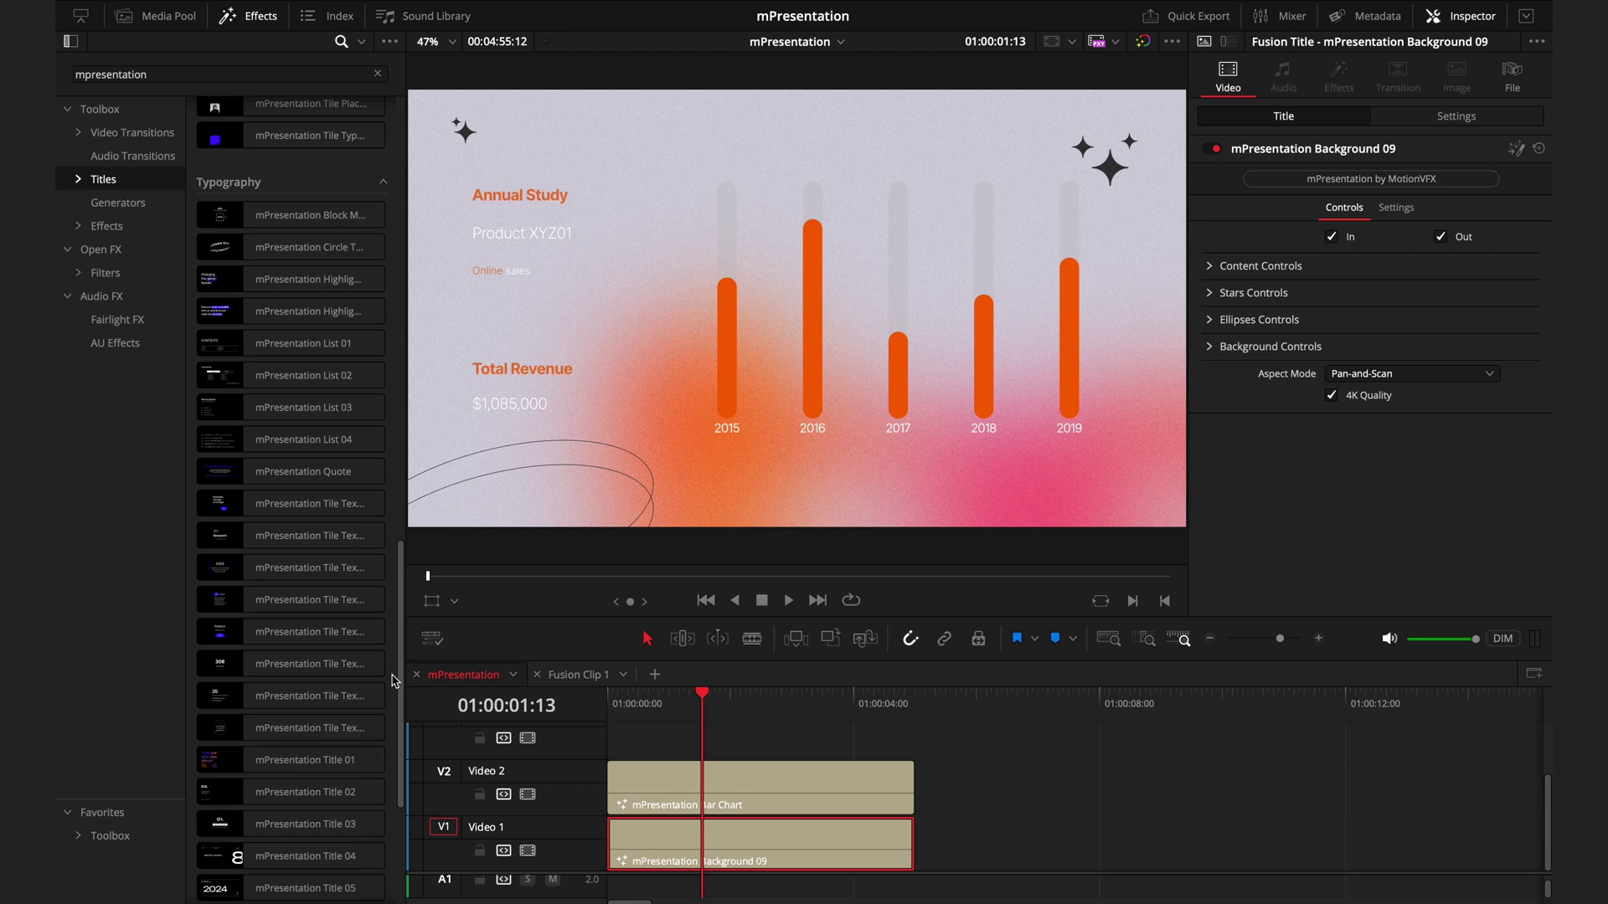
Delete the bar chart, apply Placeholder 04 to the camera clip, and stack Title 06 above it.
click(875, 796)
key(Delete)
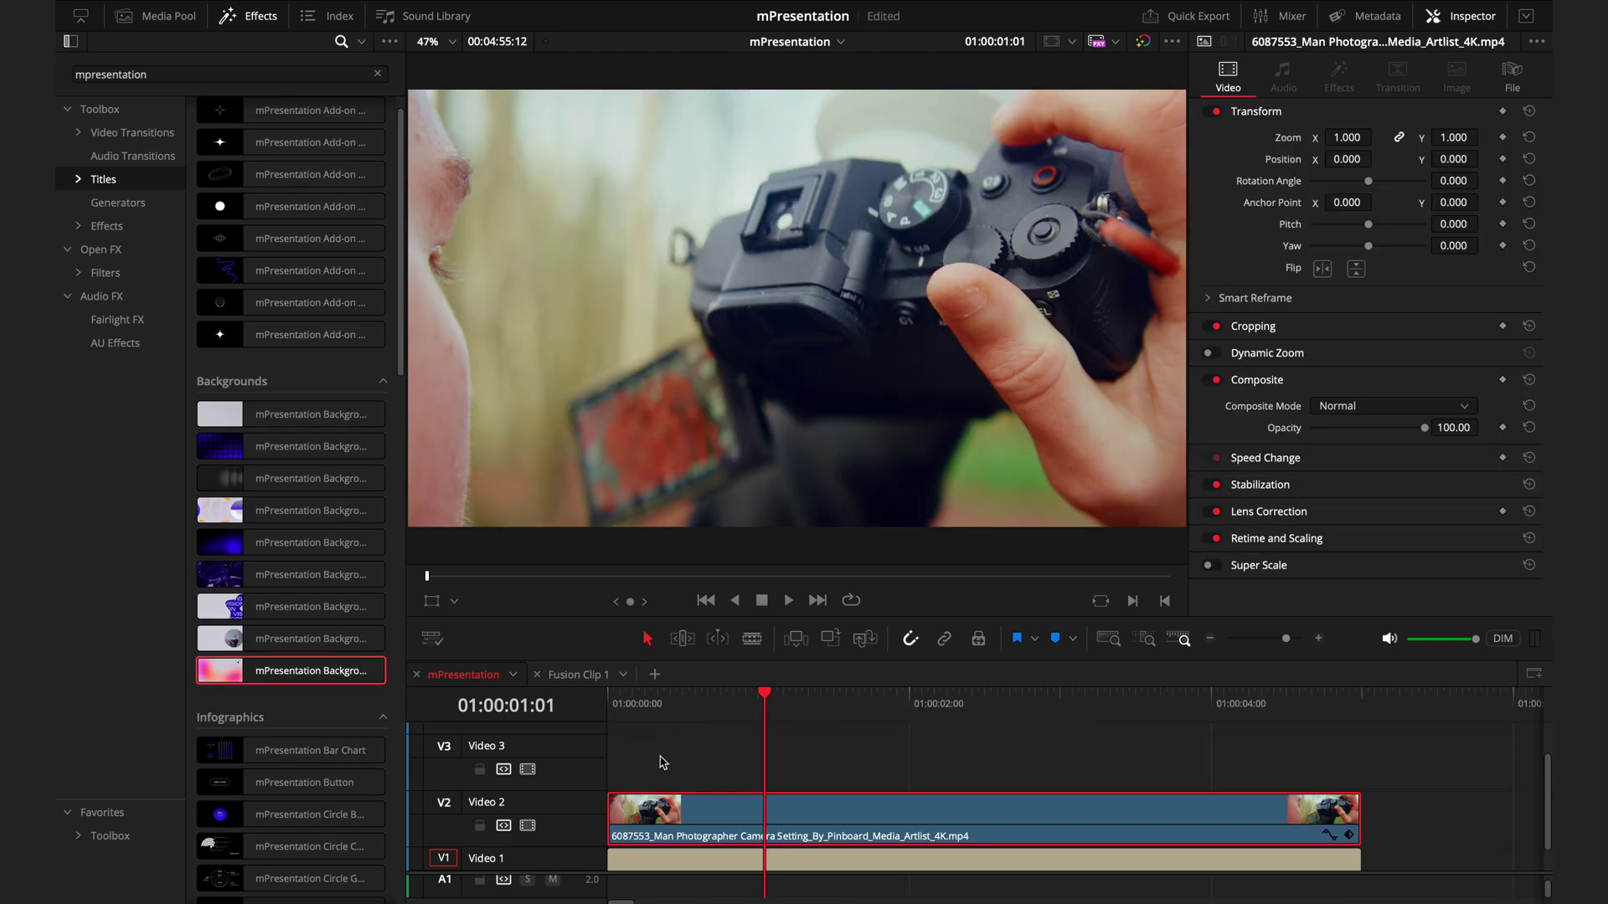
scroll(663, 765, down, 1)
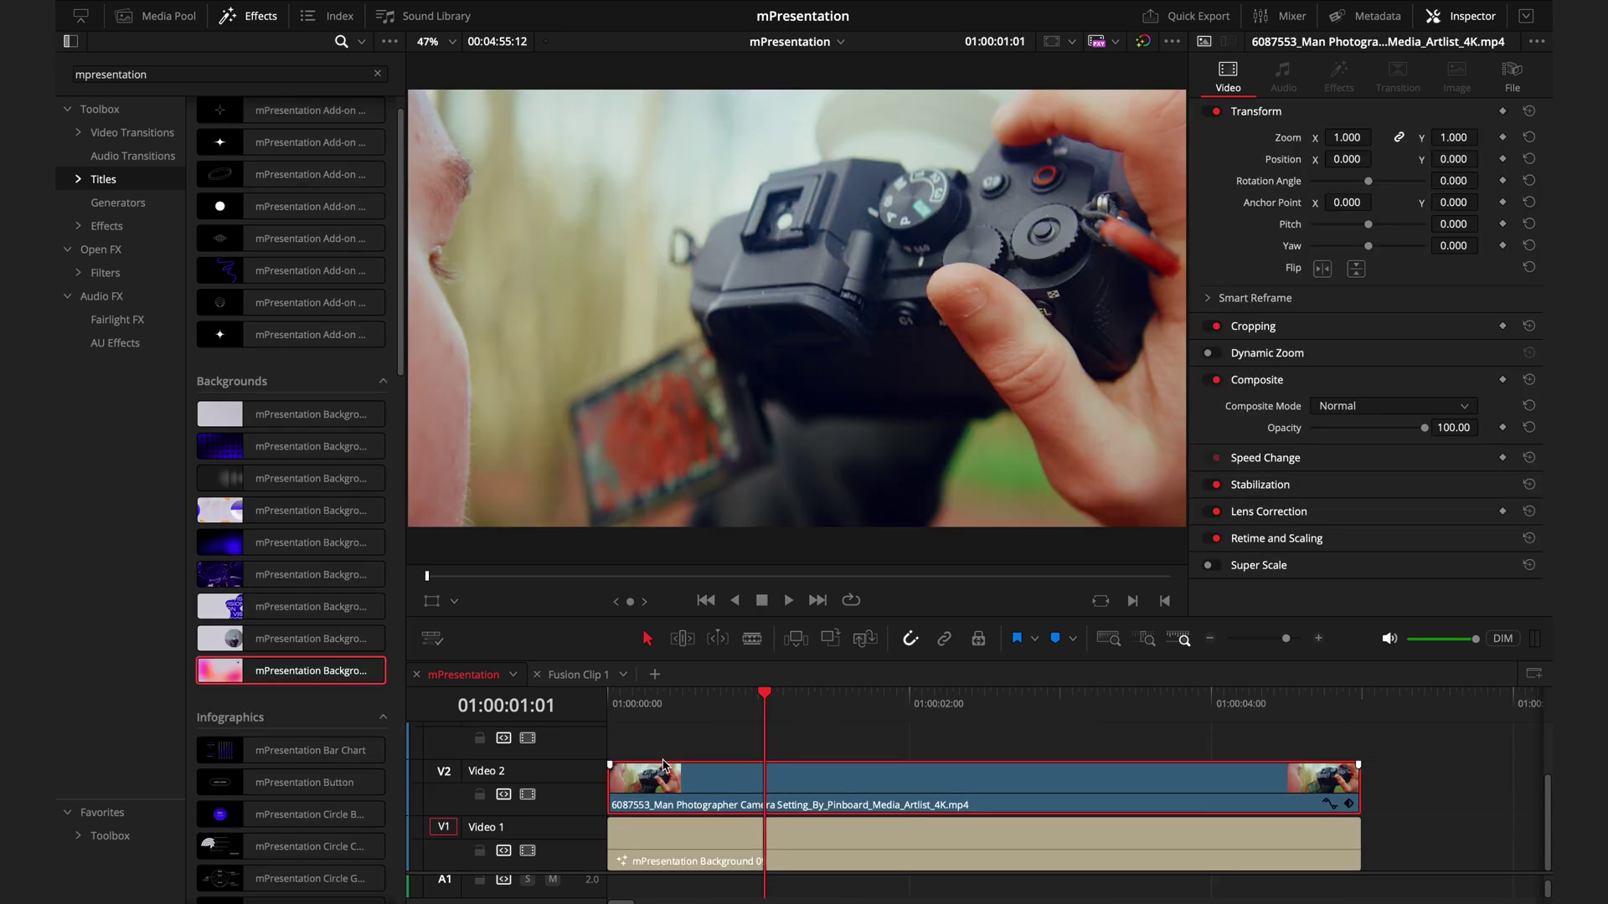
click(106, 226)
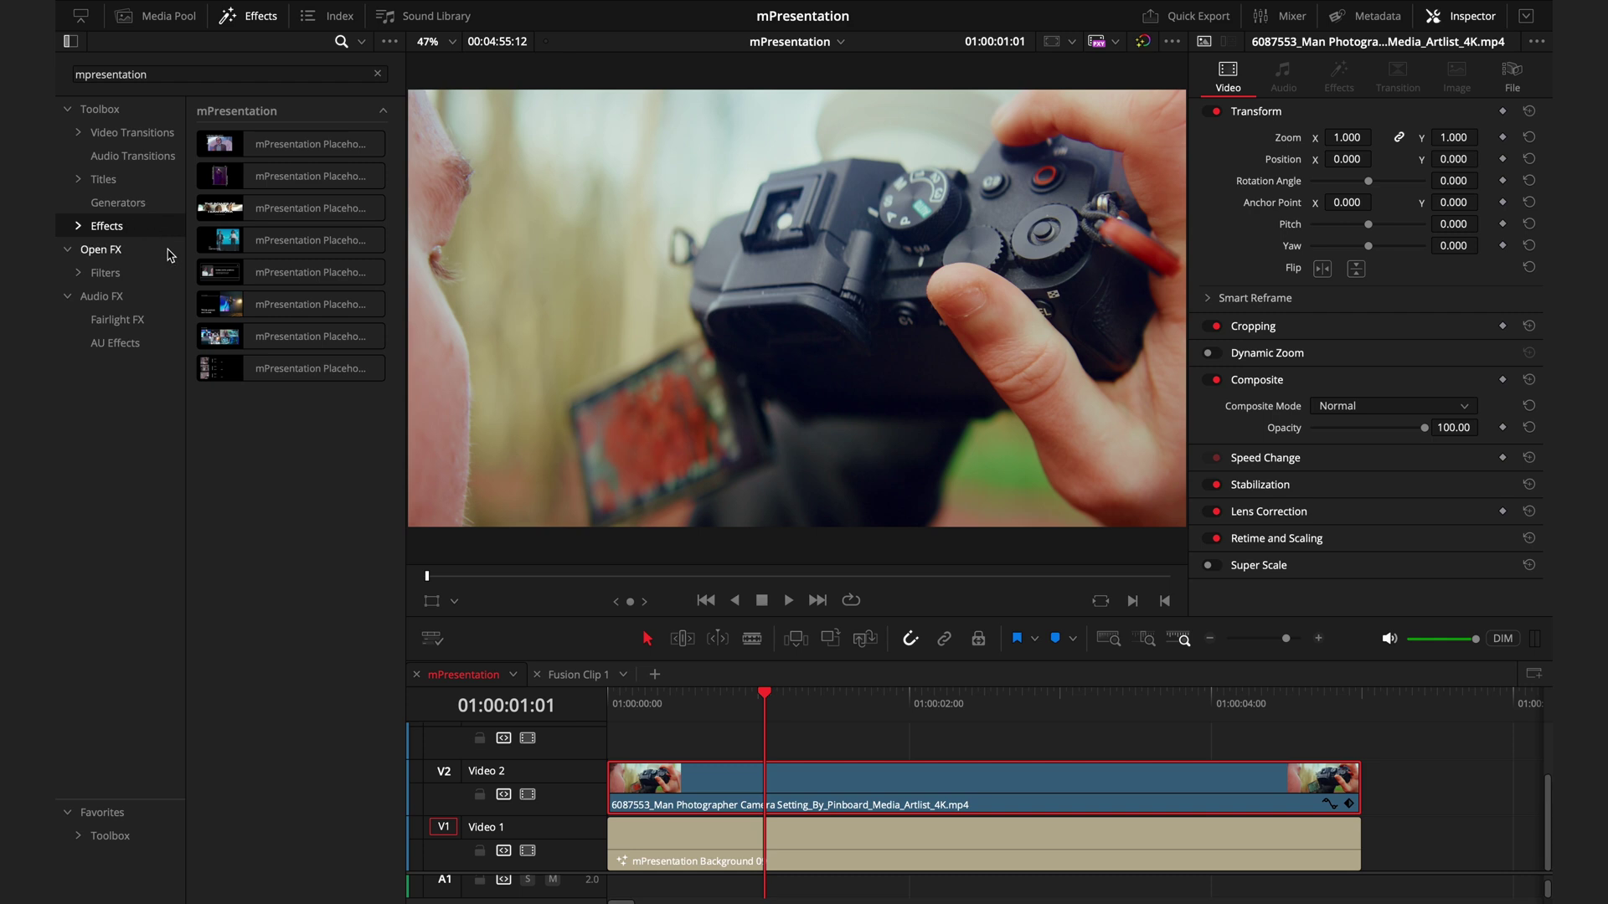
drag(276, 243, 717, 788)
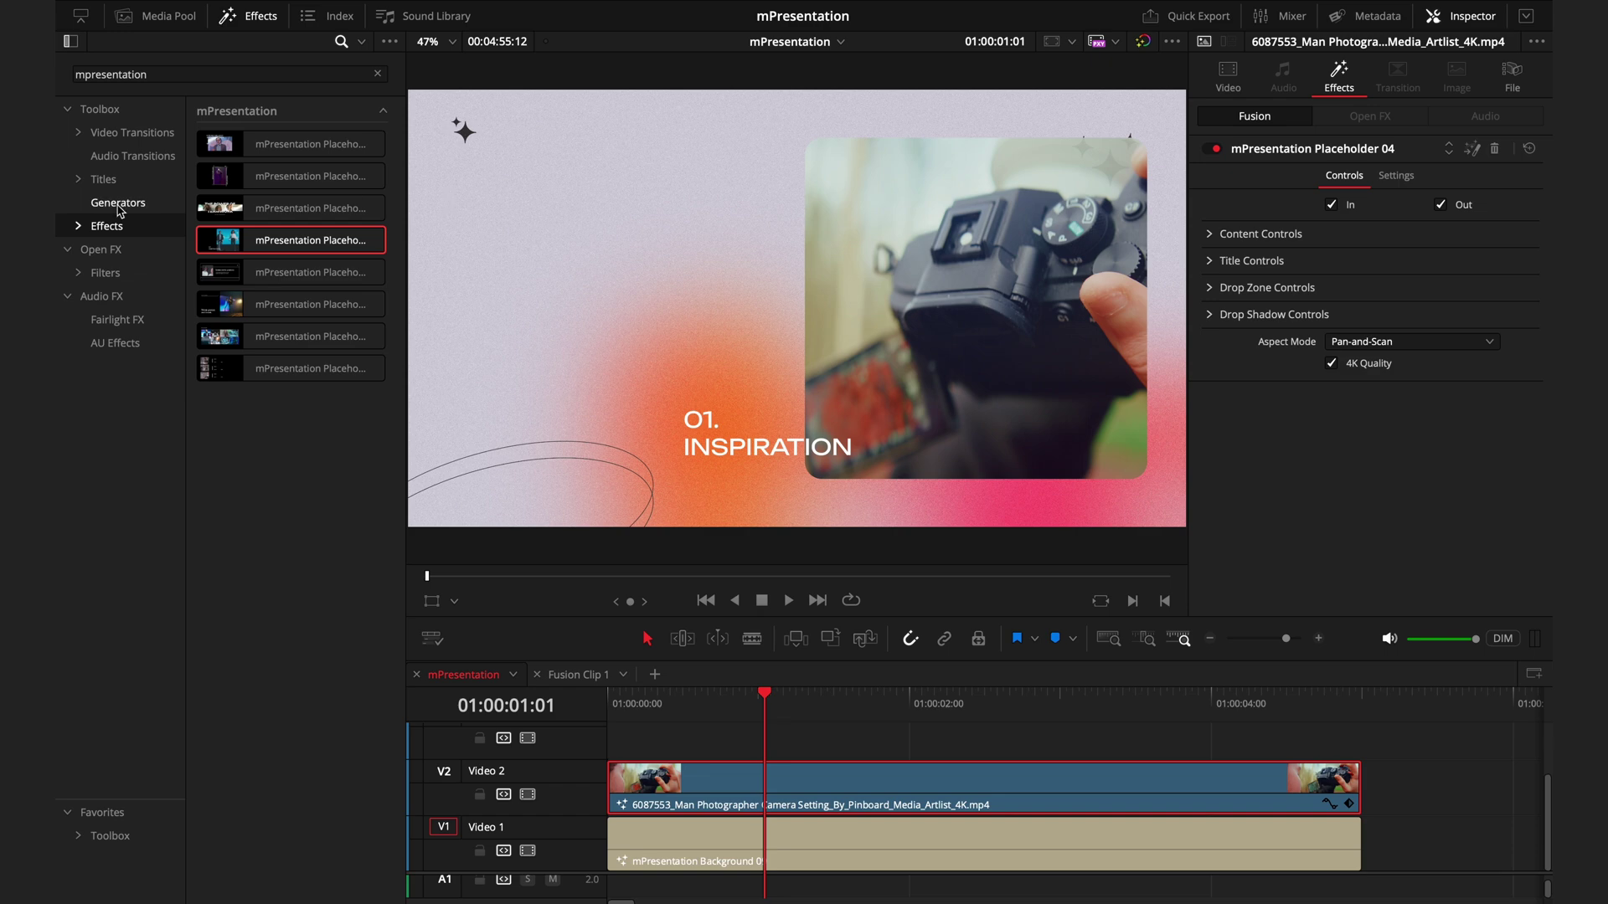
click(124, 181)
drag(402, 186, 612, 750)
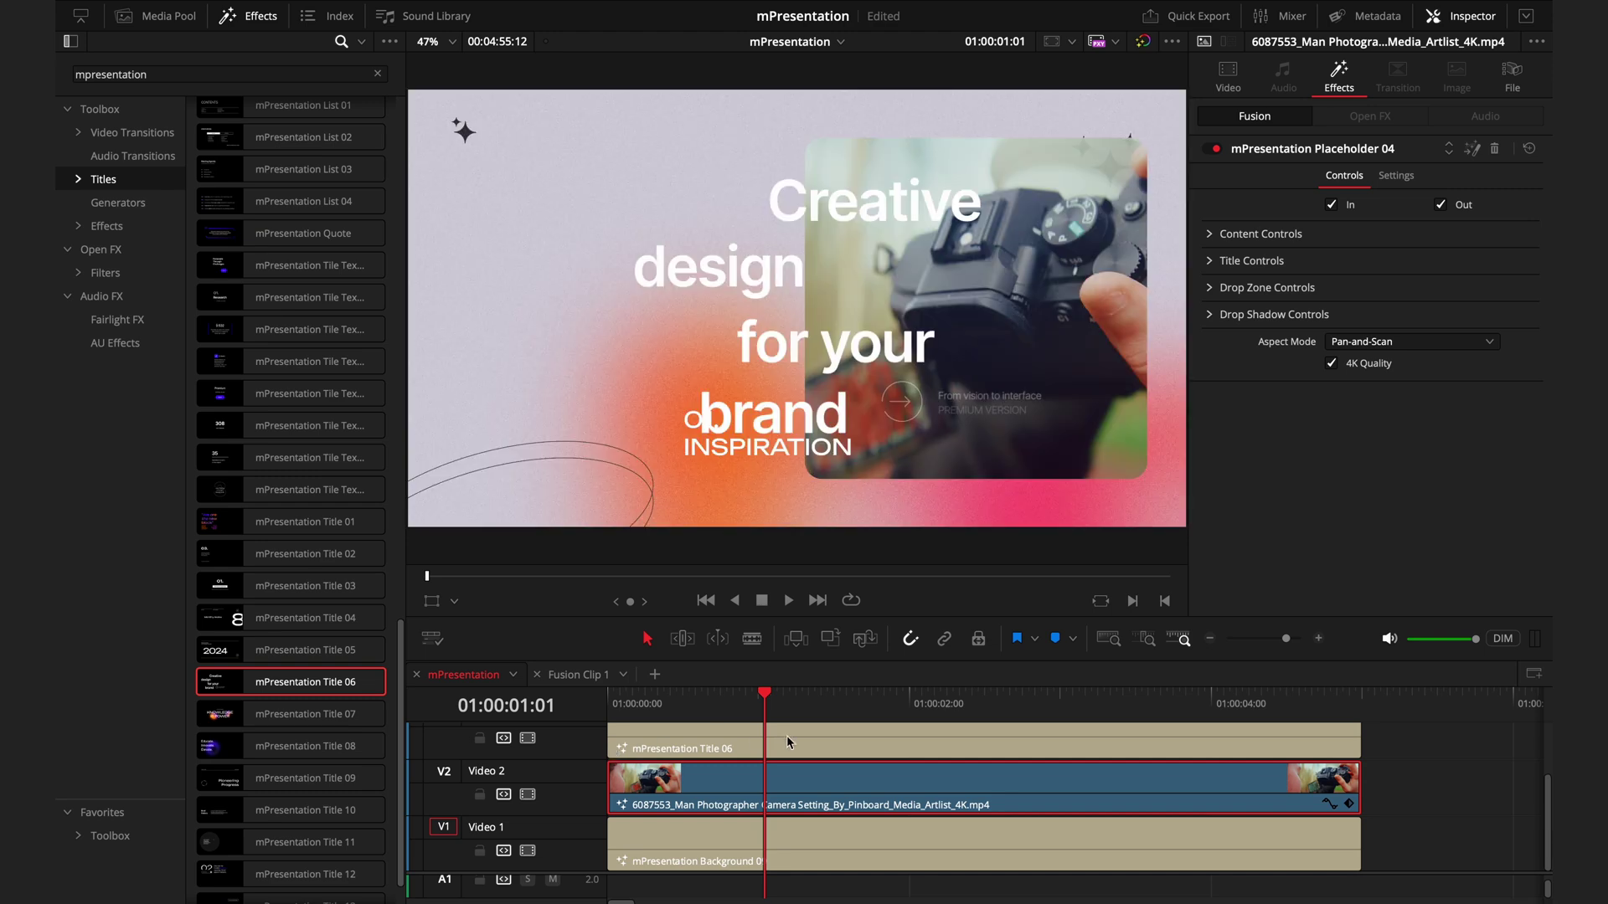
Render Title 06 in 4K Quality and move its content to position 0.234/0.533.
click(830, 750)
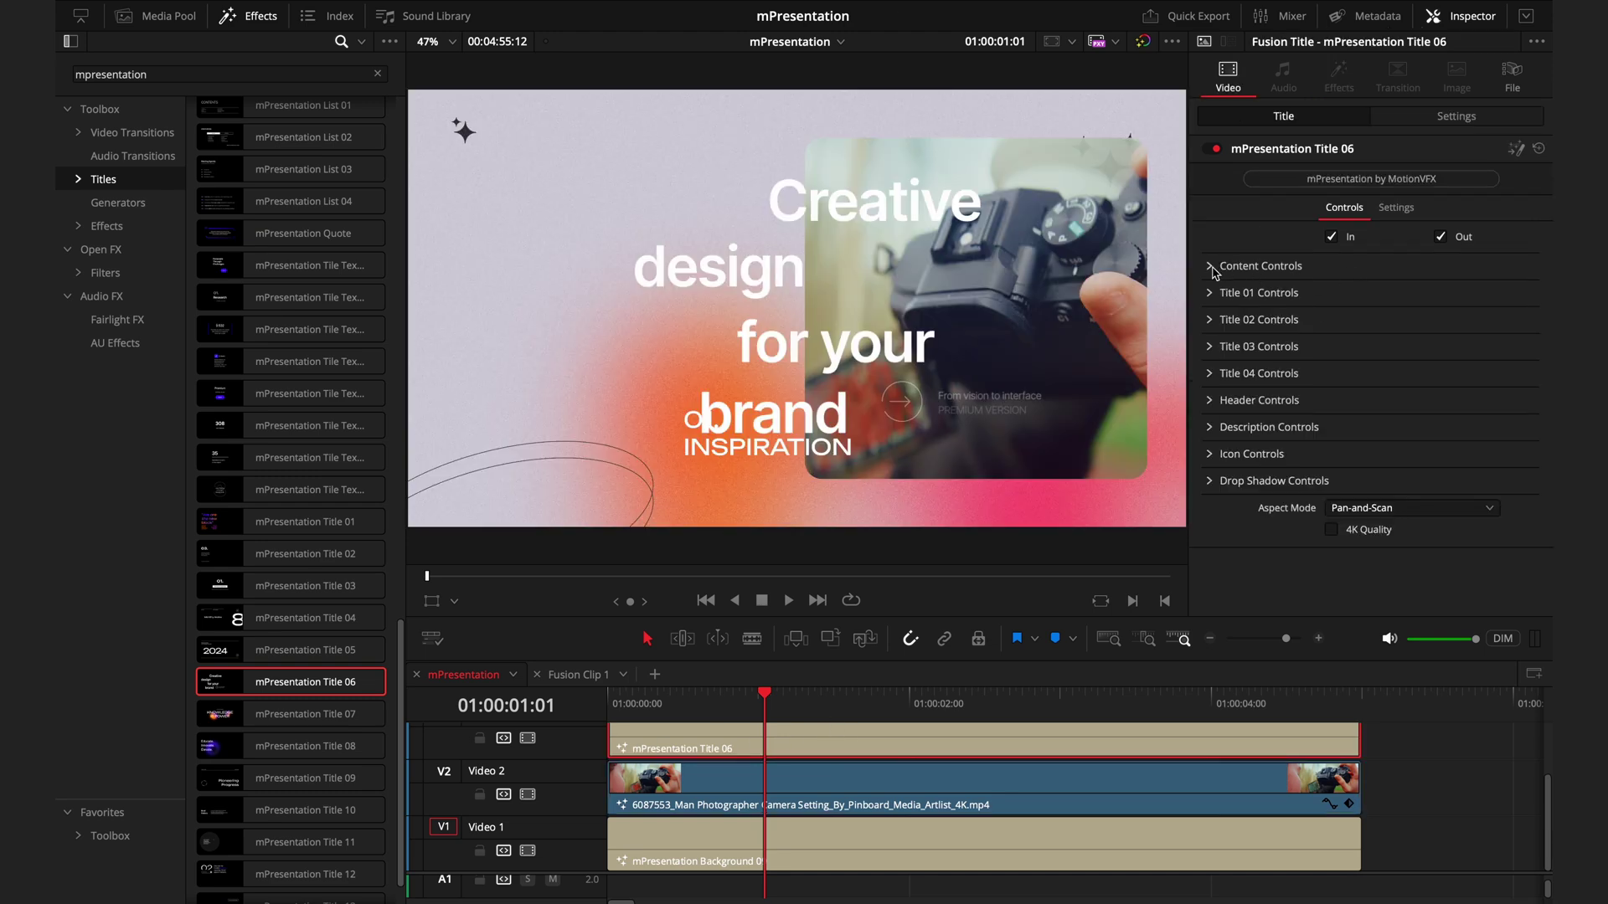
click(1375, 536)
click(1211, 265)
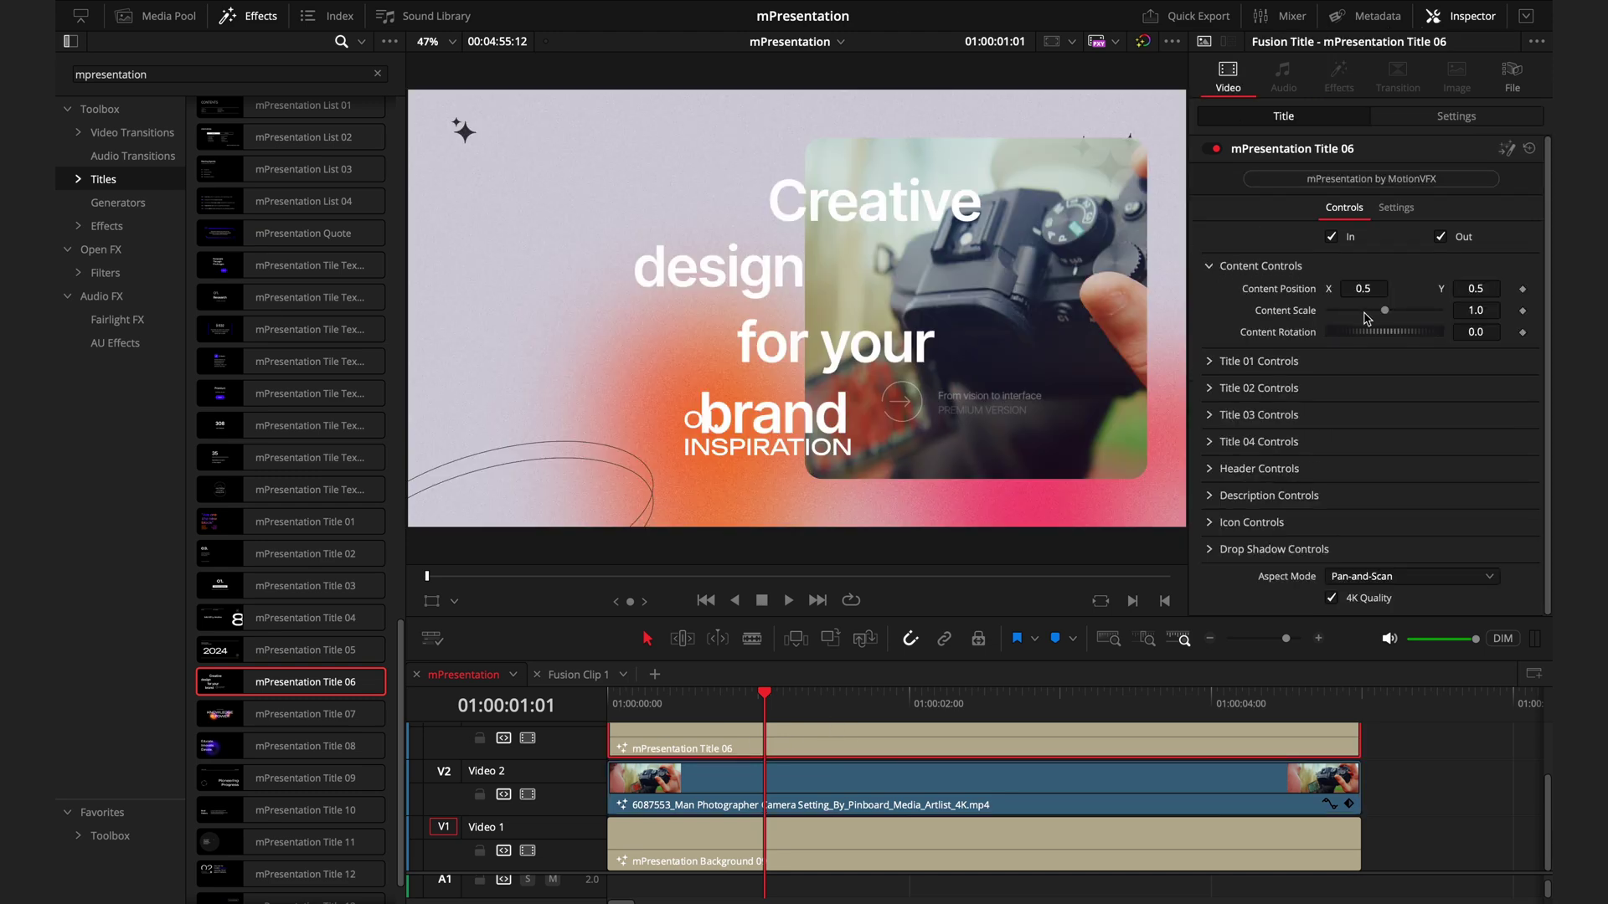
drag(1363, 288, 1148, 295)
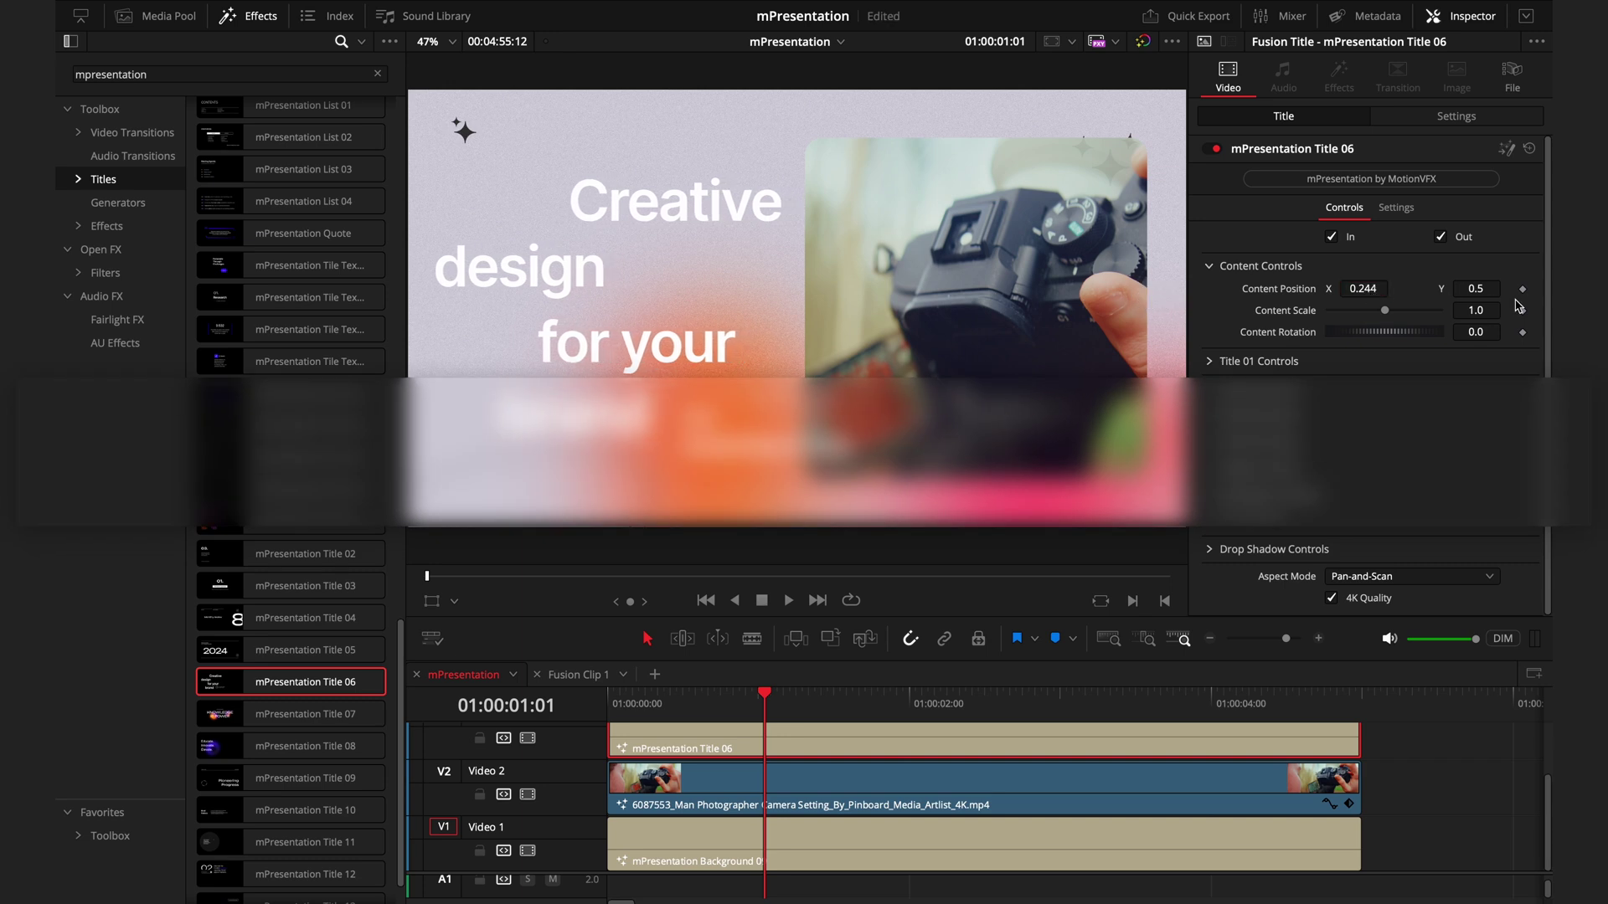
drag(1485, 288, 1496, 289)
drag(1383, 290, 1377, 289)
click(883, 704)
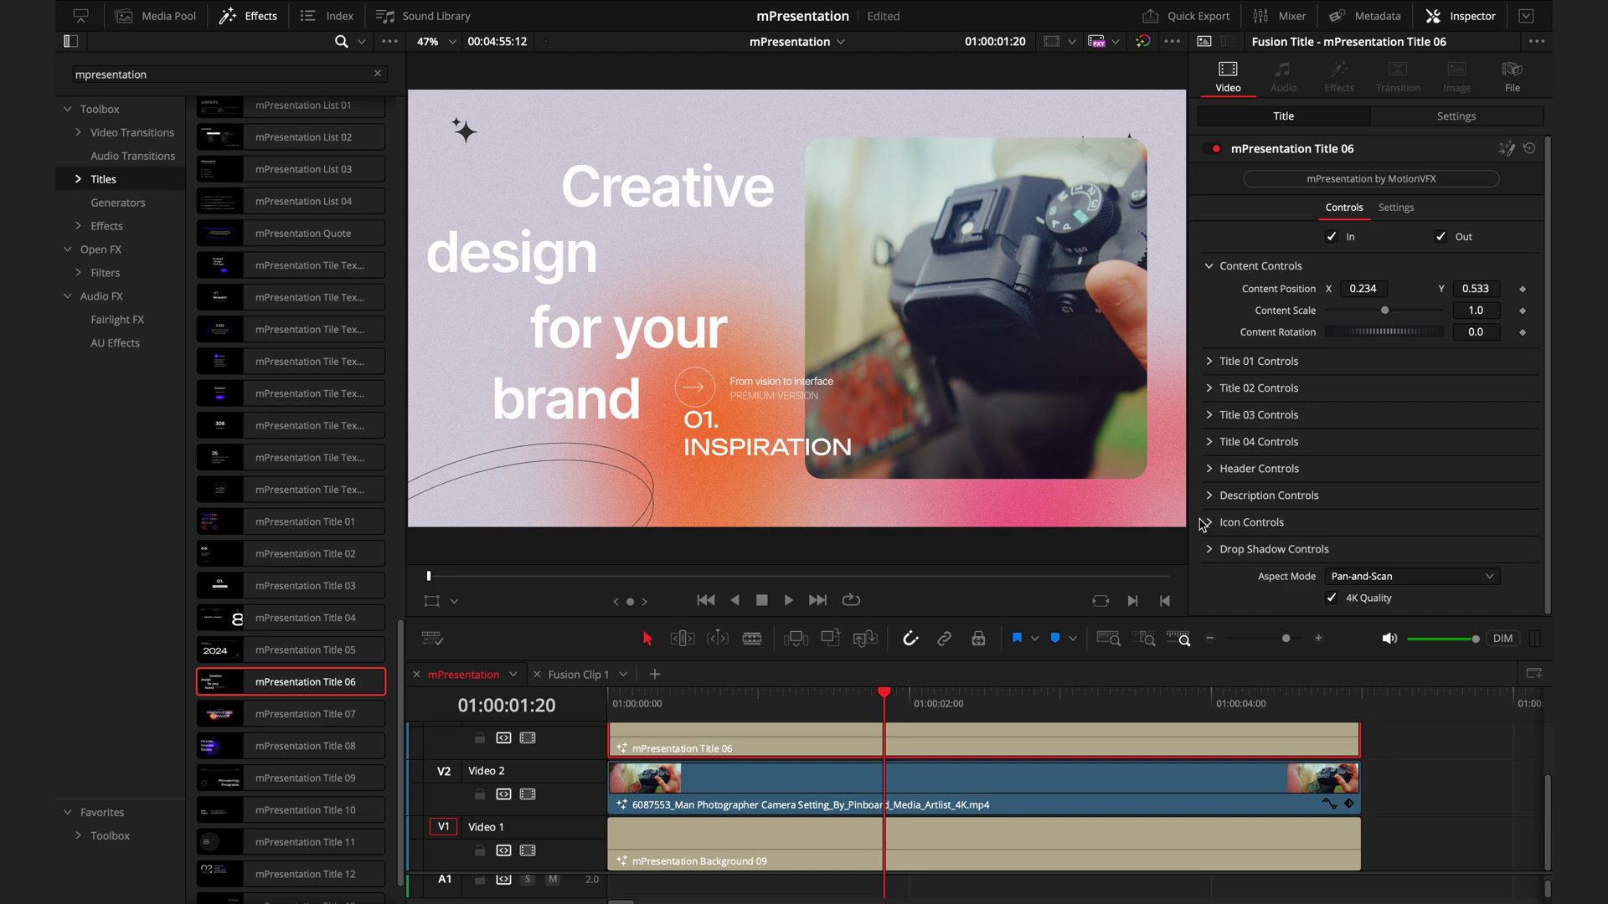
Hide the title's 'From vision to interface' header, 'PREMIUM VERSION' description and arrow icon.
click(1209, 469)
scroll(1334, 463, down, 1)
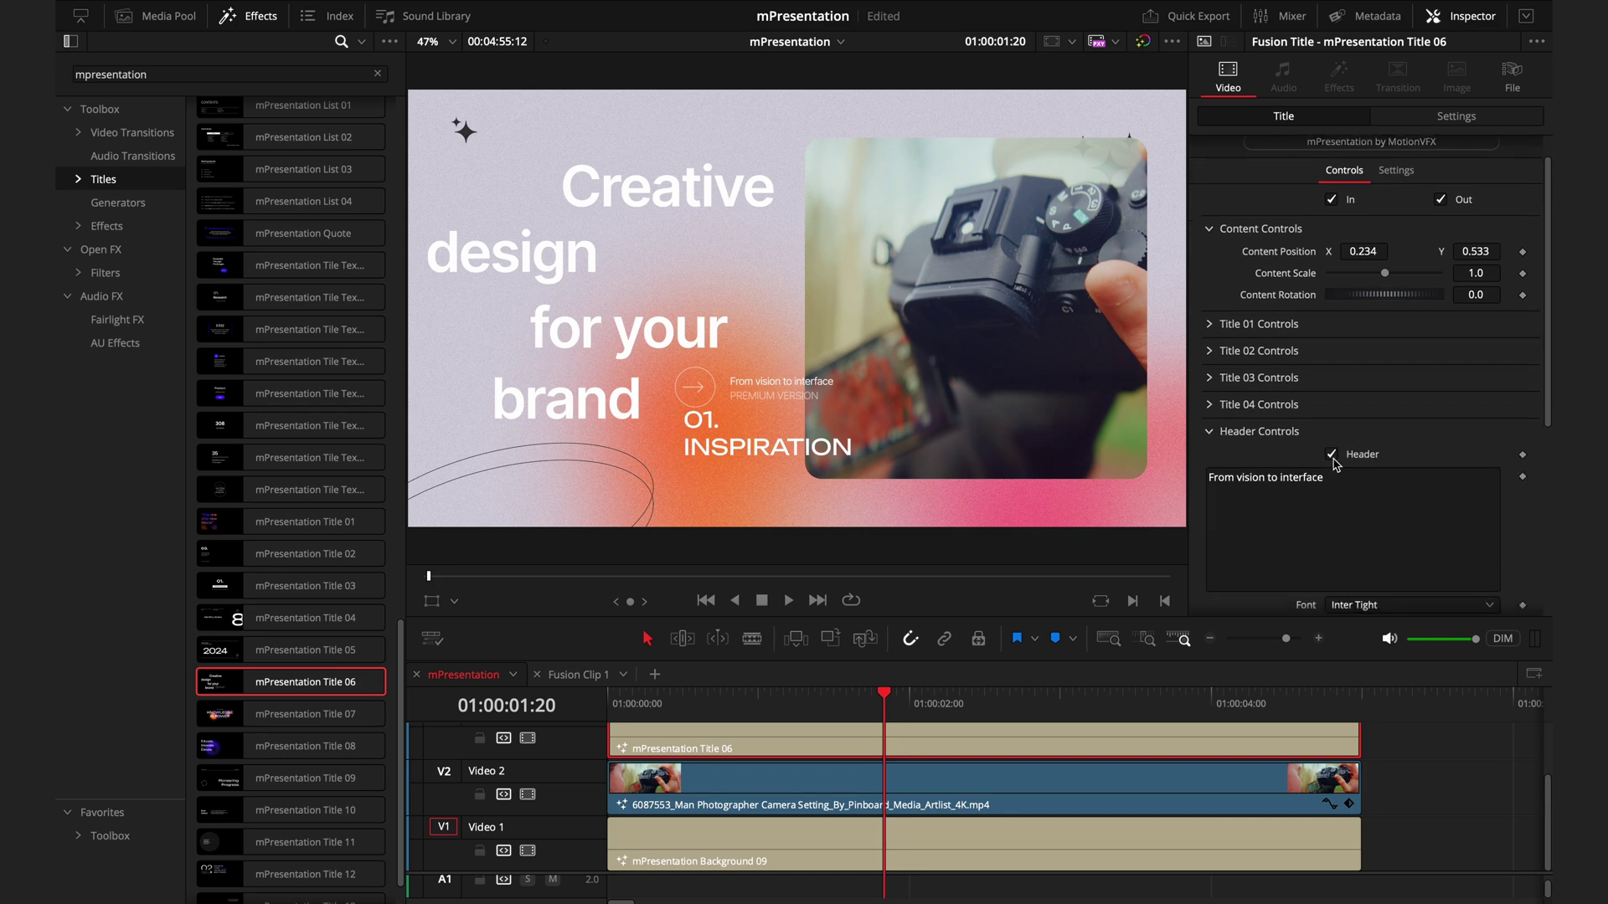
double_click(1331, 454)
click(1331, 455)
scroll(1306, 461, down, 8)
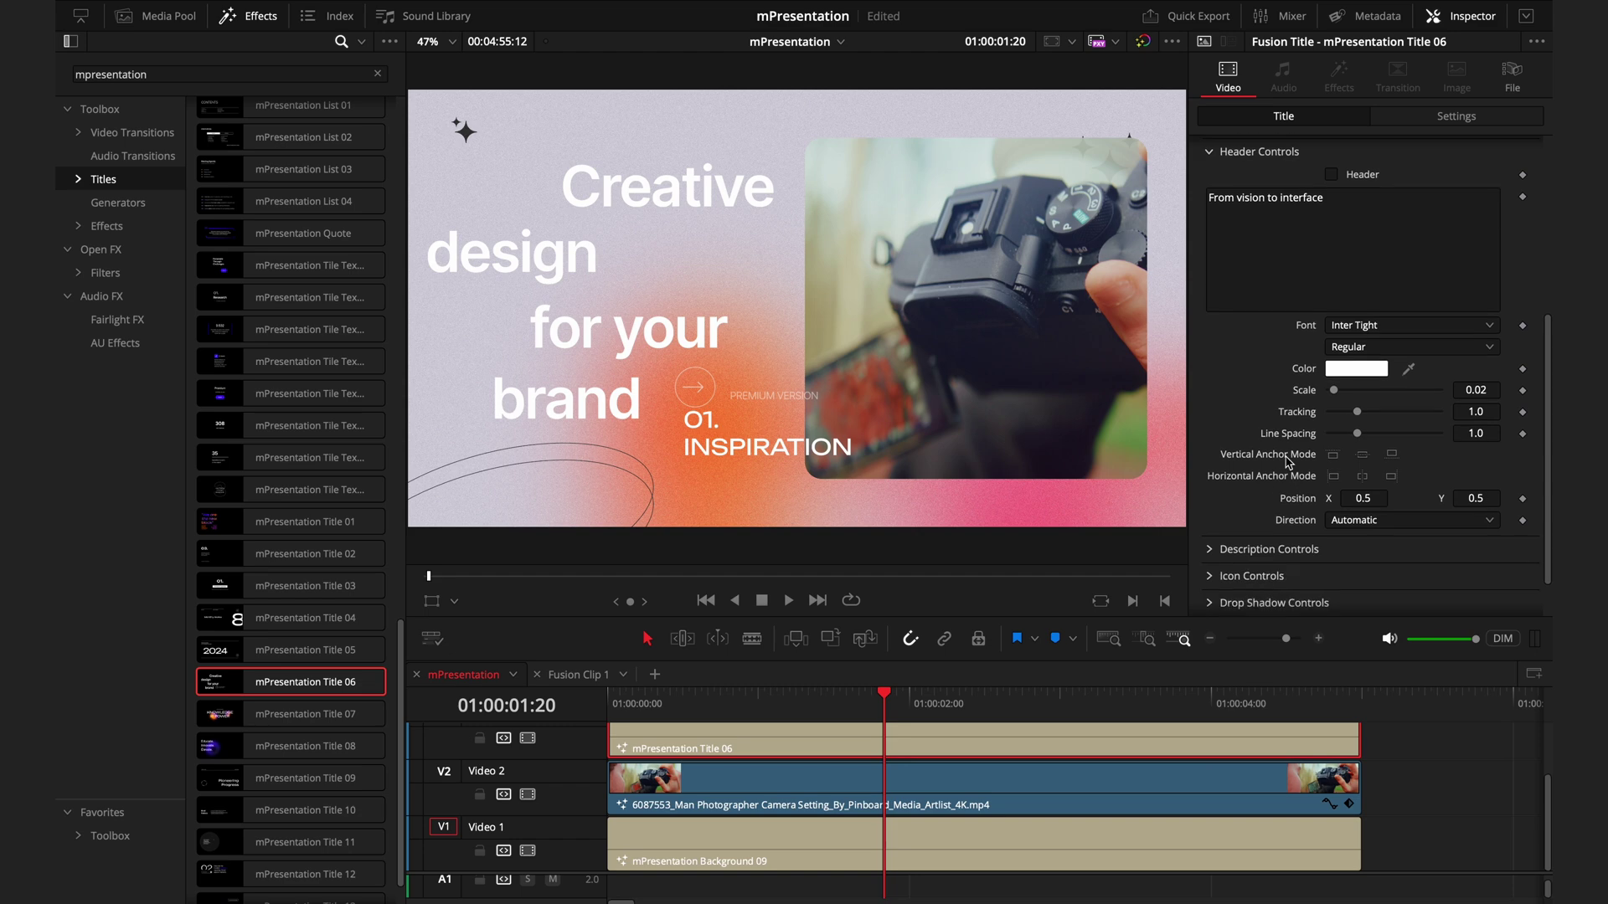
click(1209, 529)
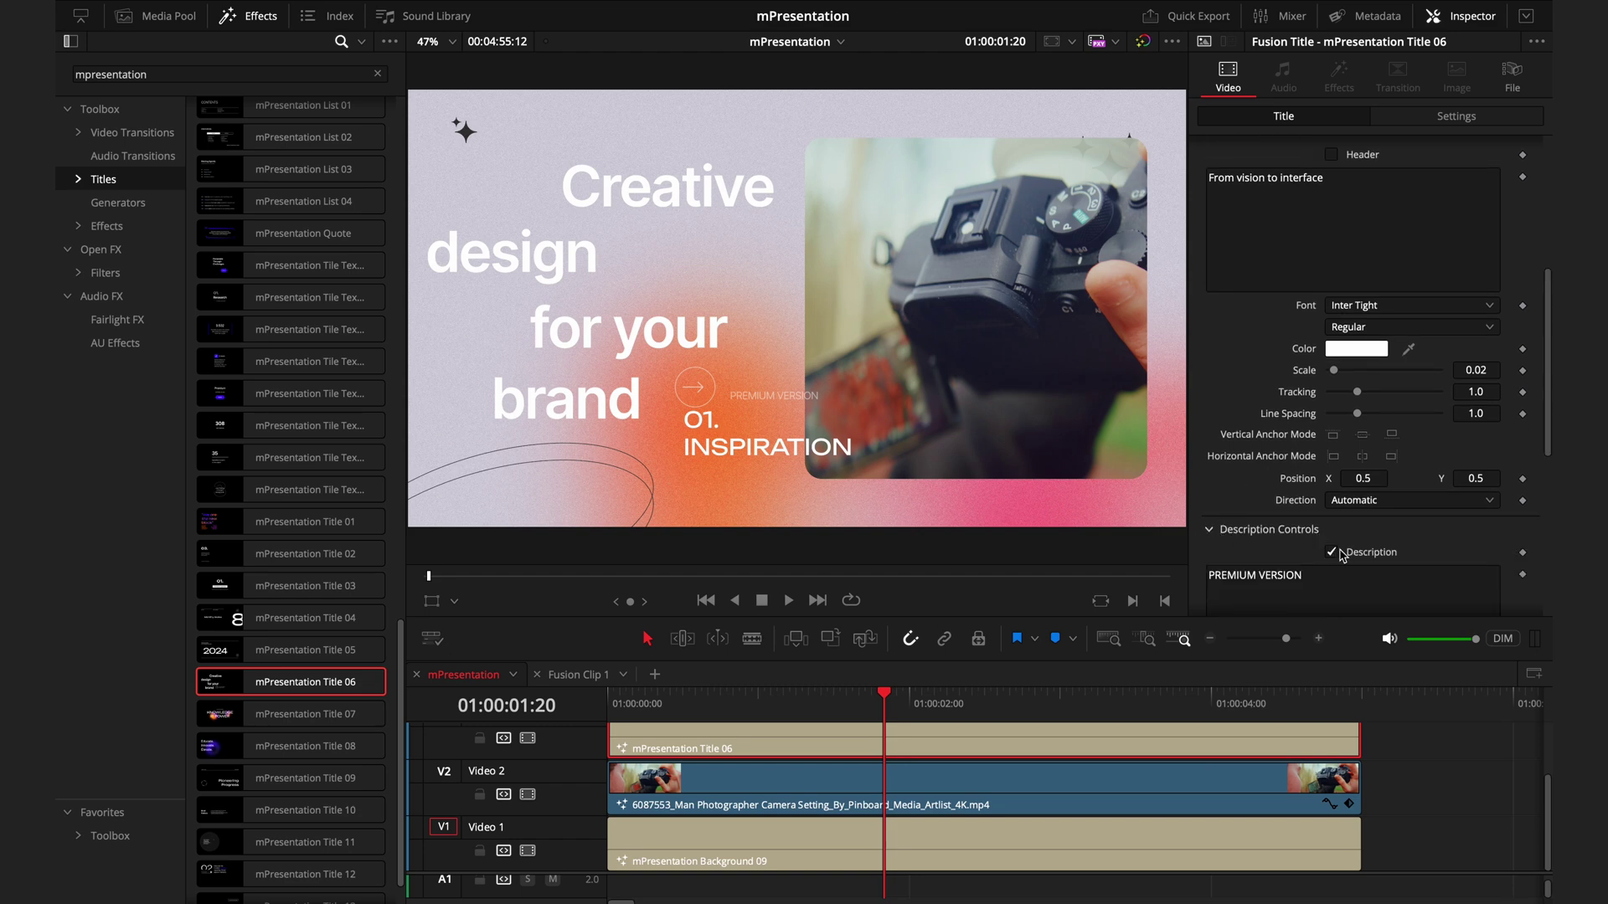
click(1338, 554)
scroll(1256, 545, down, 10)
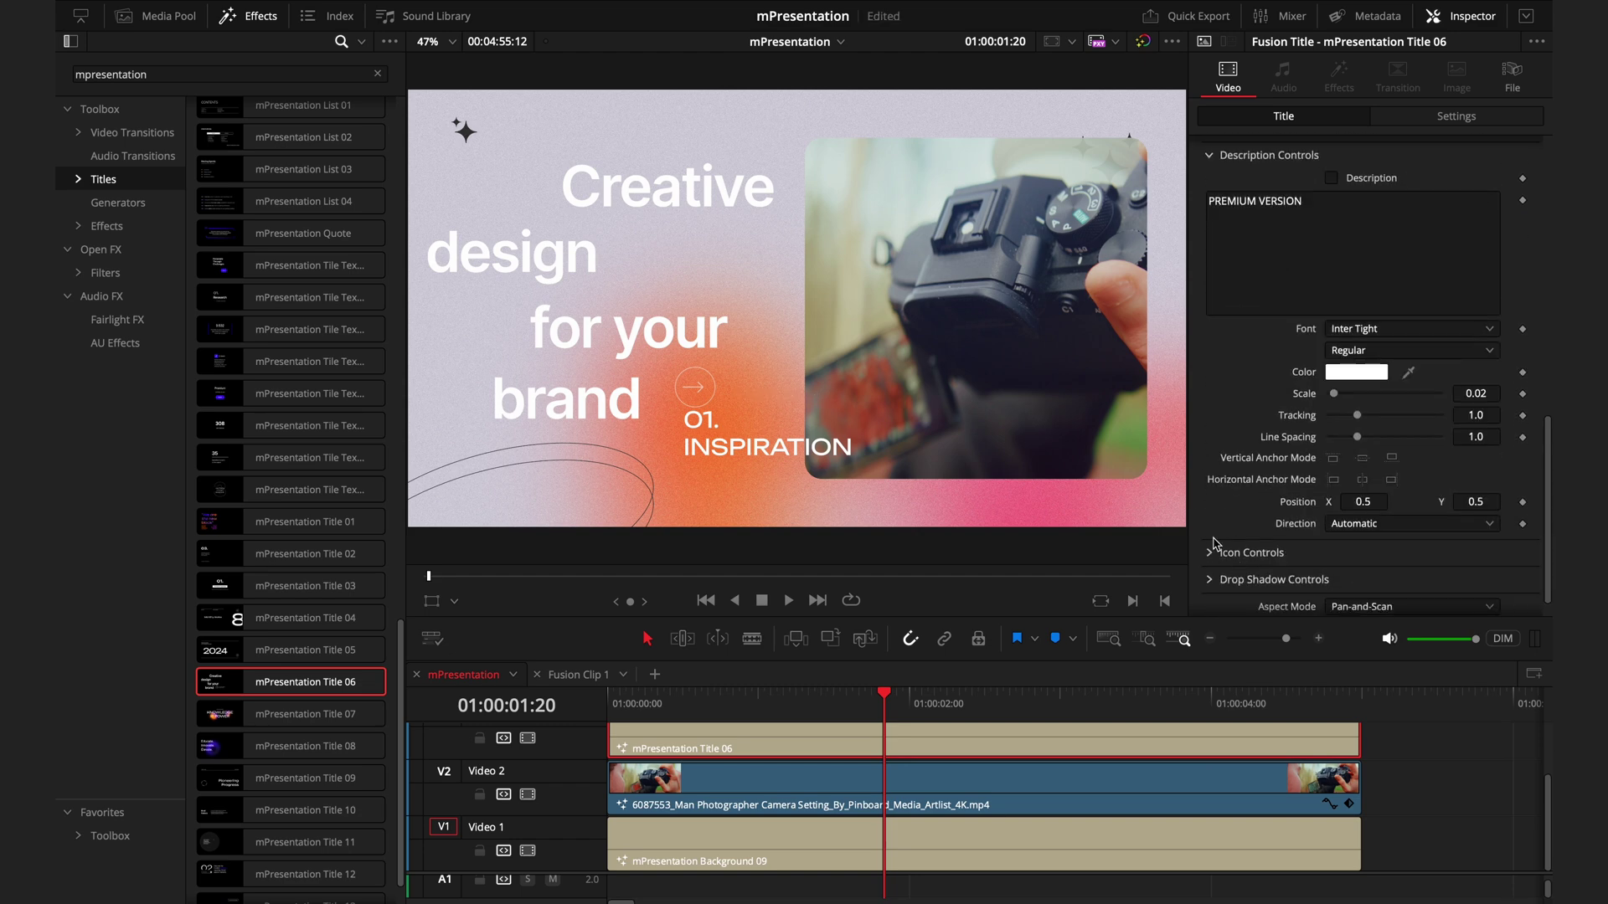
click(1231, 552)
click(1331, 575)
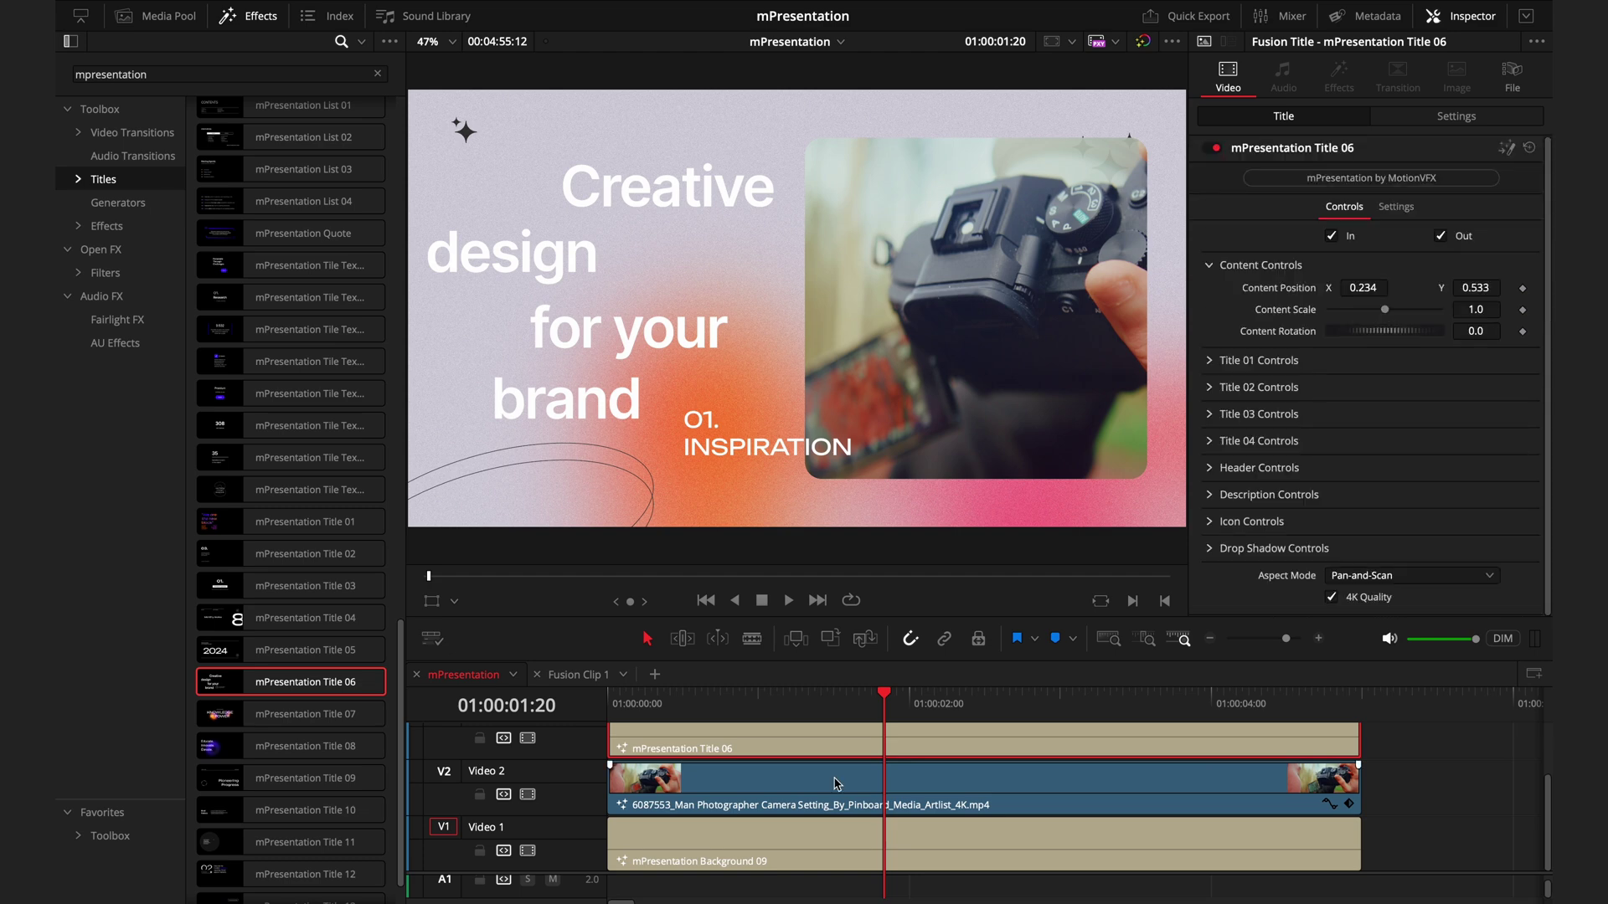
Add mPresentation Add-on 08 (the star) on a new top track with 4K Quality enabled.
scroll(305, 431, up, 15)
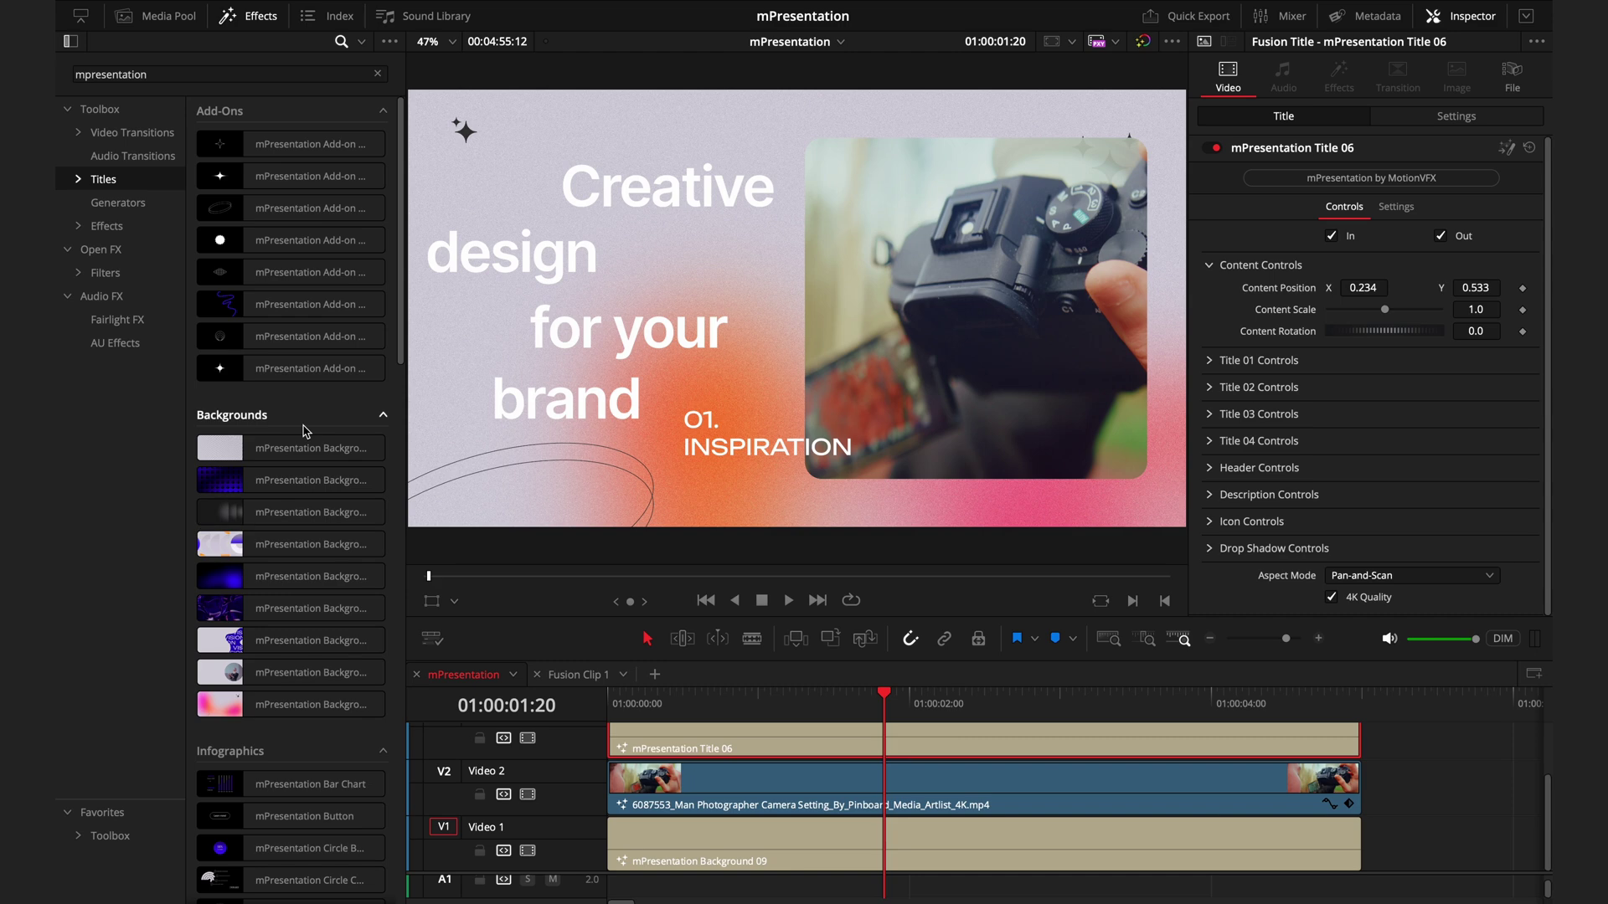
drag(335, 368, 662, 735)
click(1322, 368)
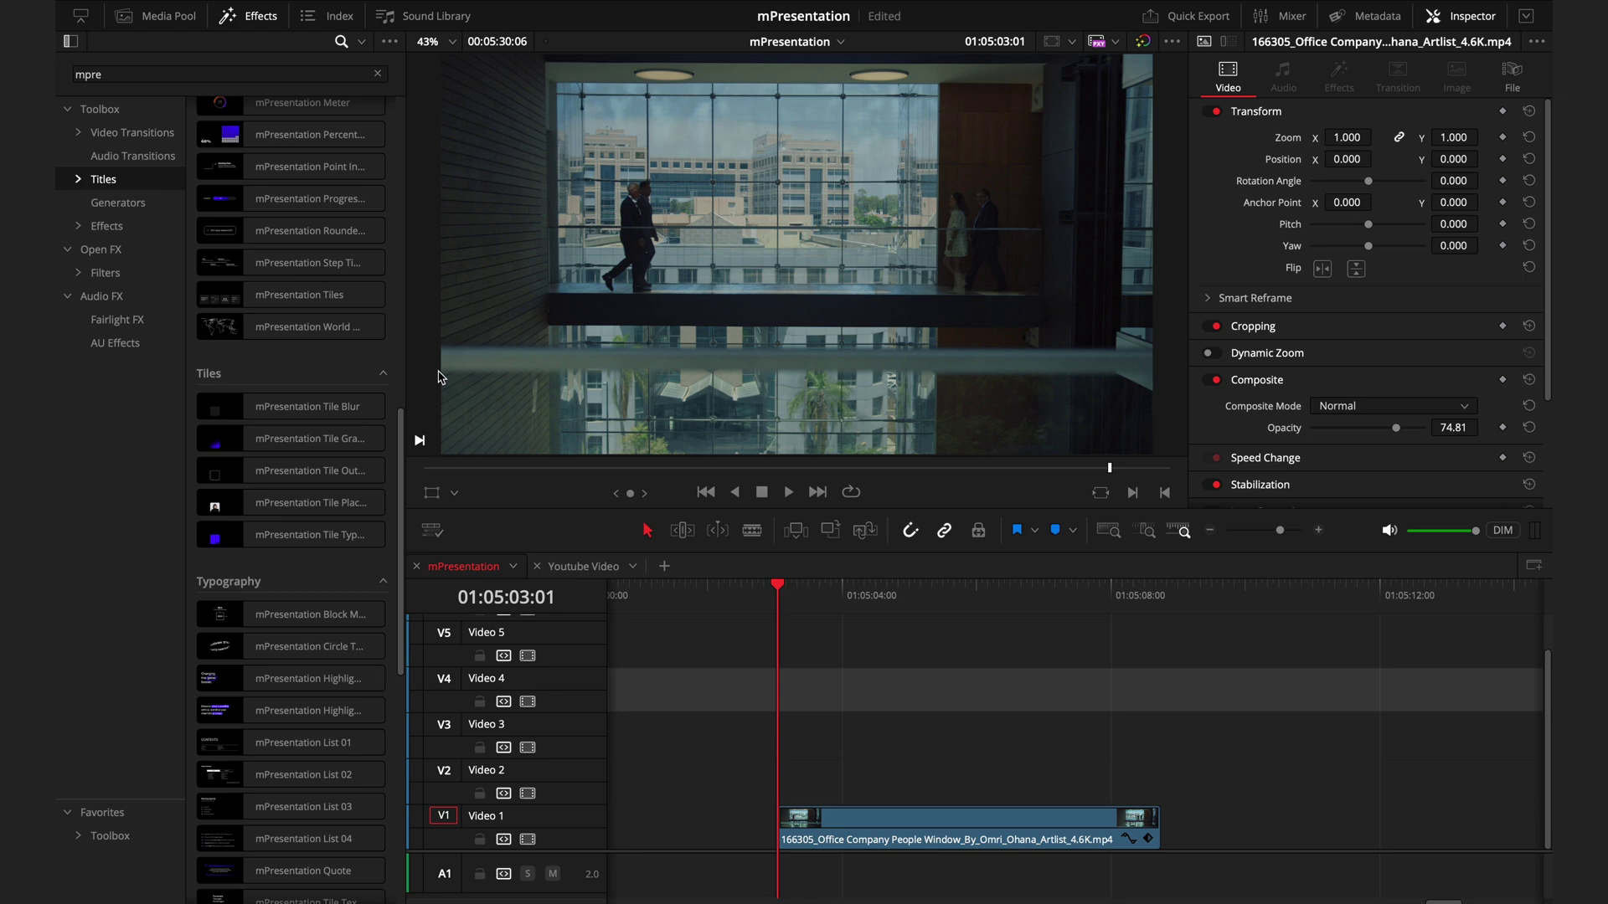
Lay mPresentation Tile Blur over the office footage on Video 2 and save the project.
drag(301, 406, 934, 794)
drag(930, 591, 1007, 617)
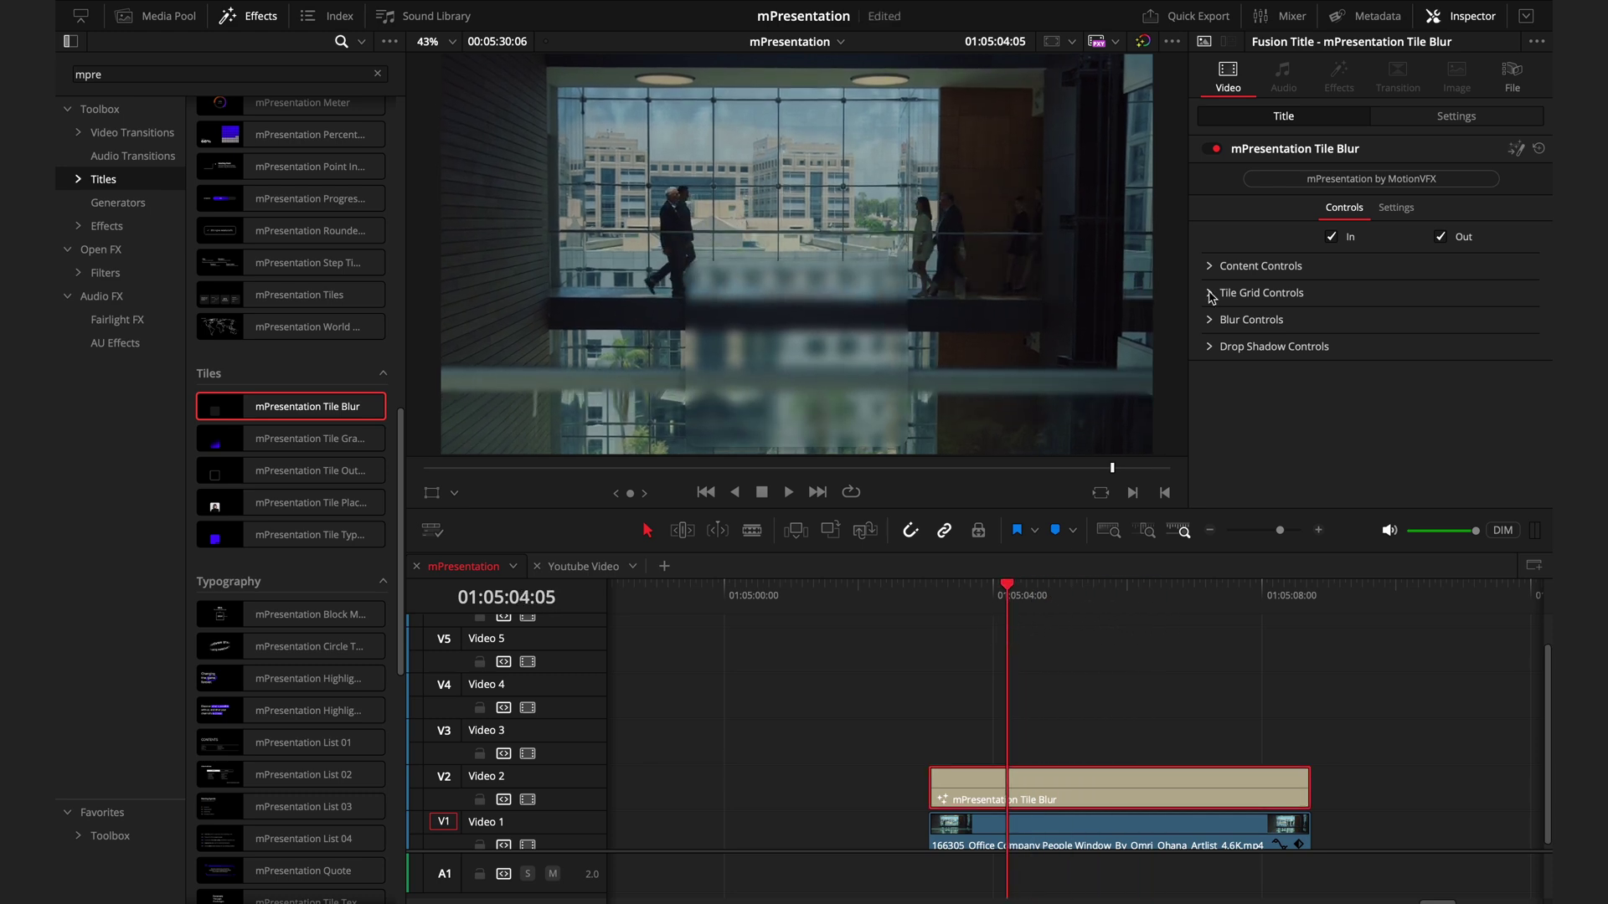
click(1211, 295)
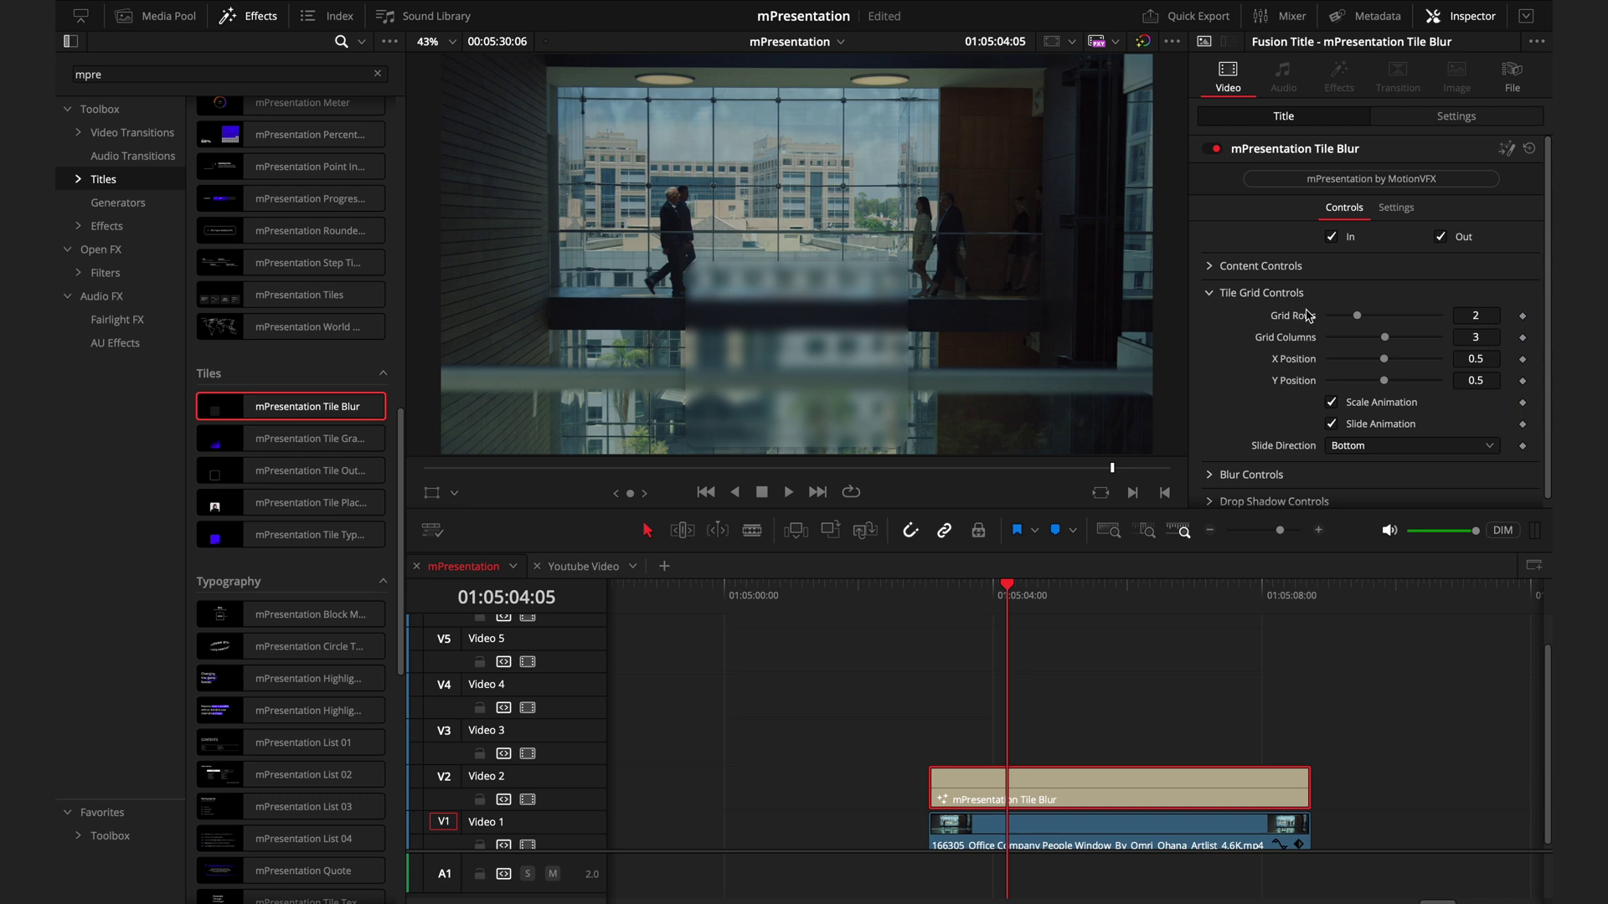
key(ctrl+s)
Duplicate the Tile Blur onto Video 3 and move its tile to X 0.049, Y 0.4543.
drag(1059, 810, 1052, 766)
drag(1374, 380, 1401, 380)
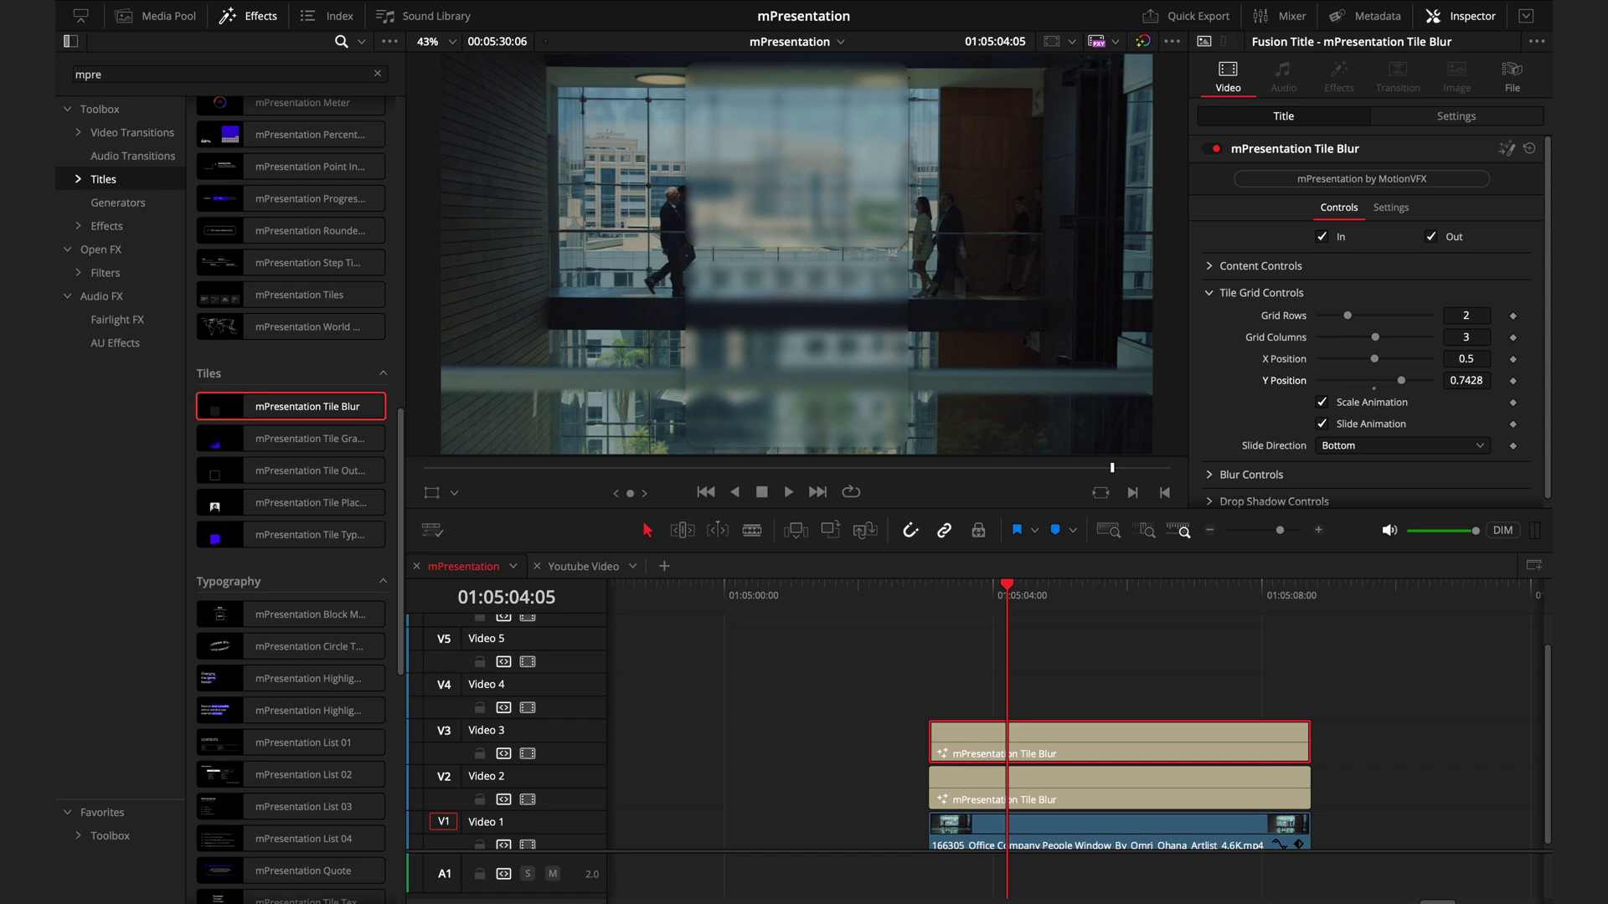
click(1369, 380)
drag(1375, 359, 1326, 367)
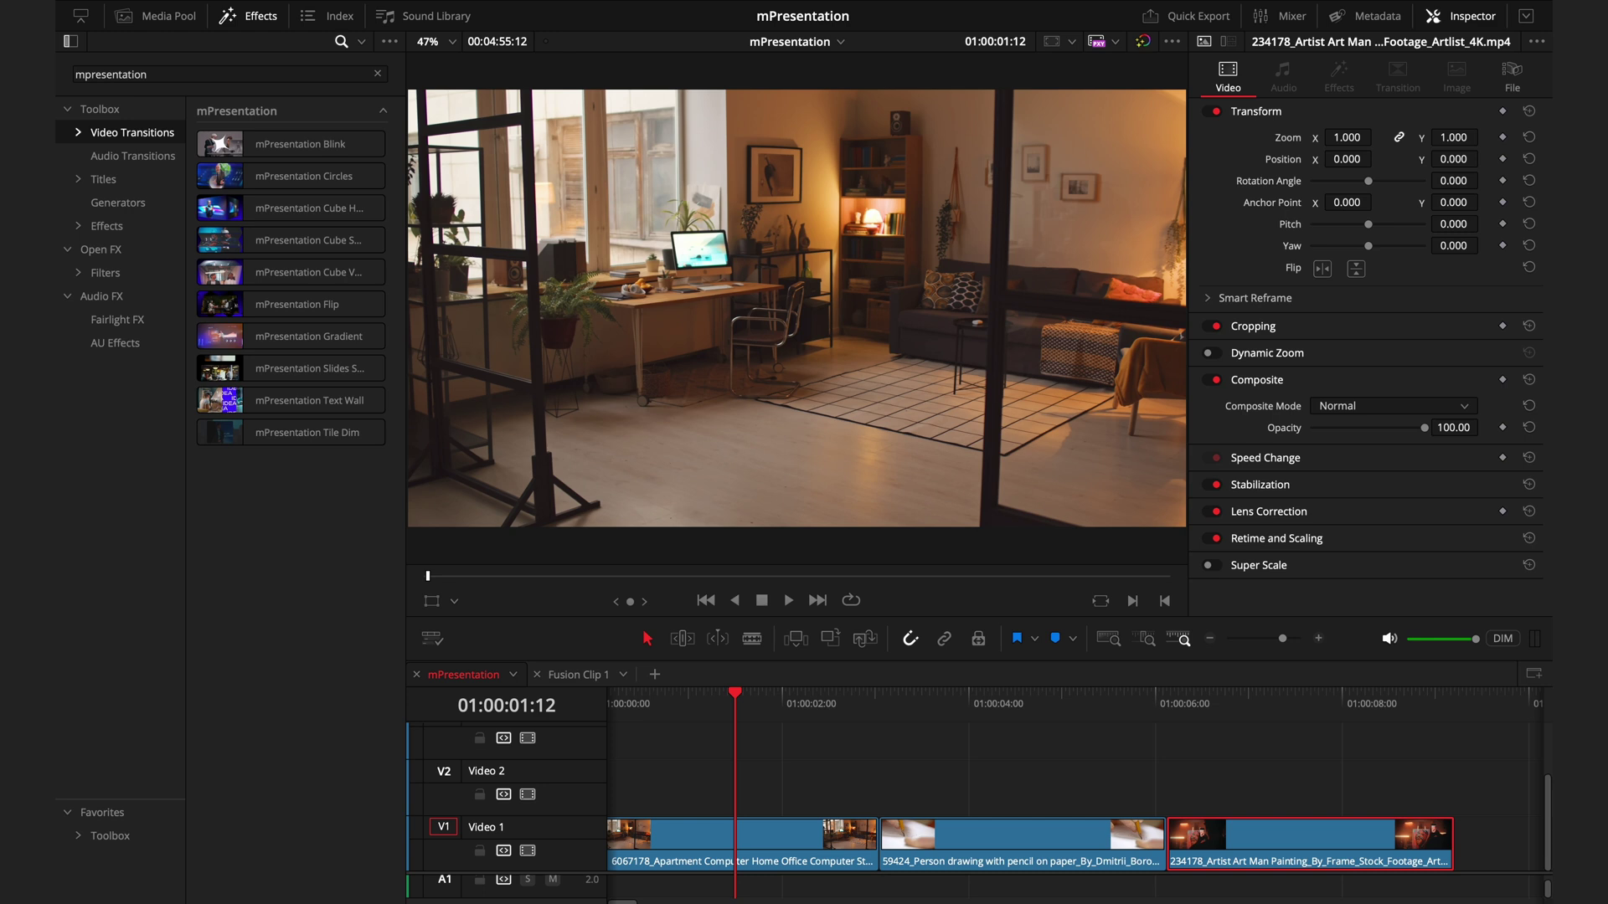
Join the home office and pencil drawing clips with mPresentation Blink, trimmed to 0.8 seconds (20 frames).
drag(291, 144, 844, 833)
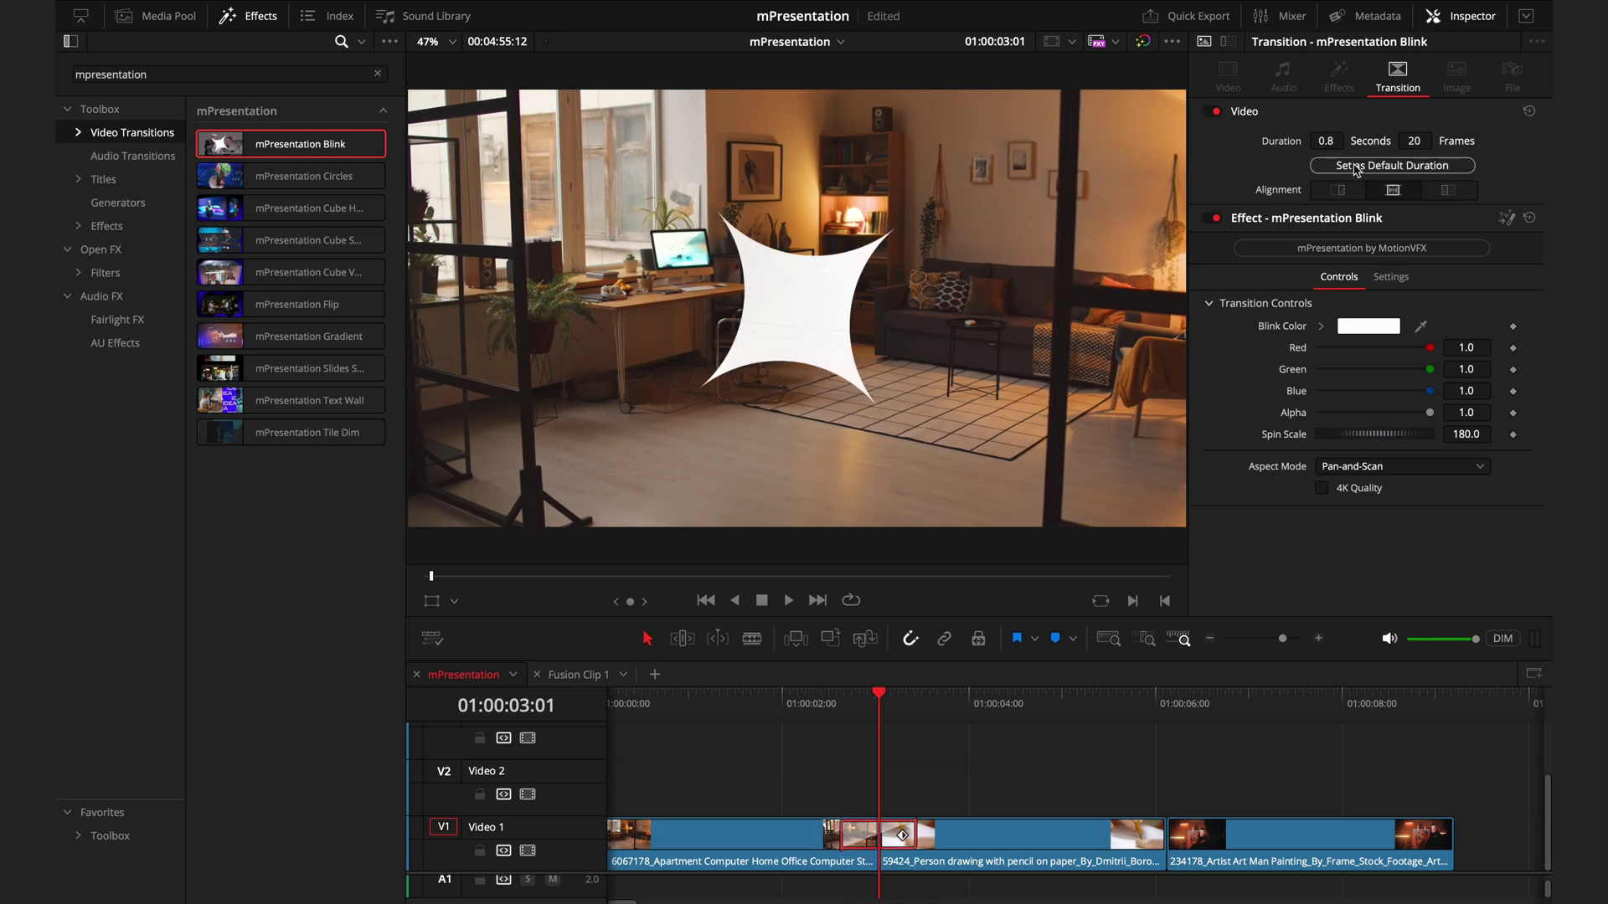